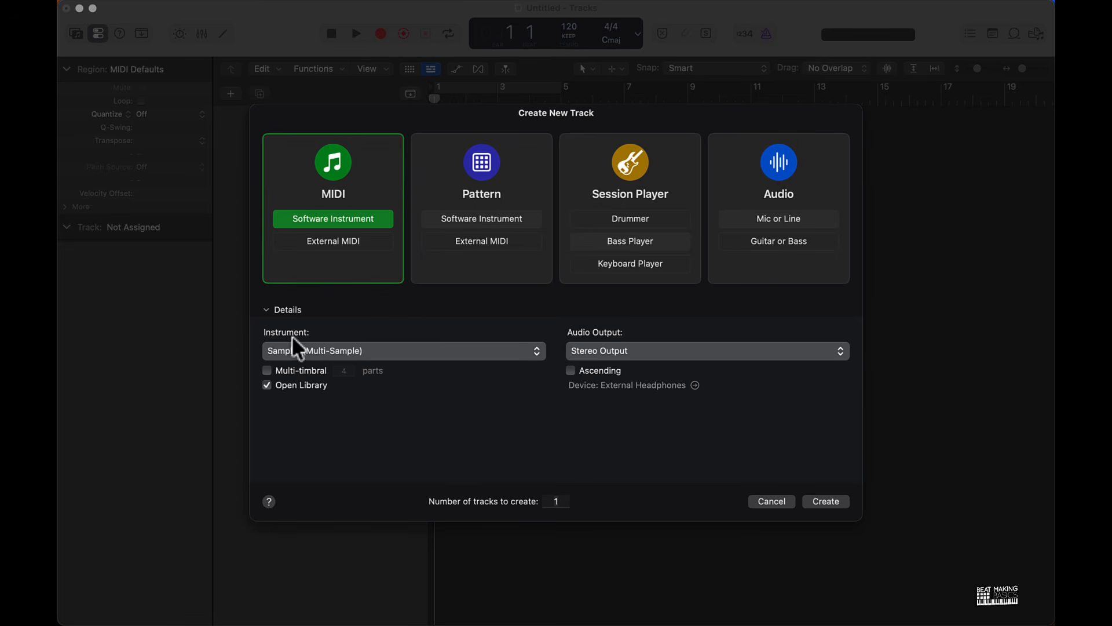
- Create a MIDI software instrument track using the Quick Sampler (Single Sample) instrument in stereo
left_click(304, 348)
mouse_move(353, 453)
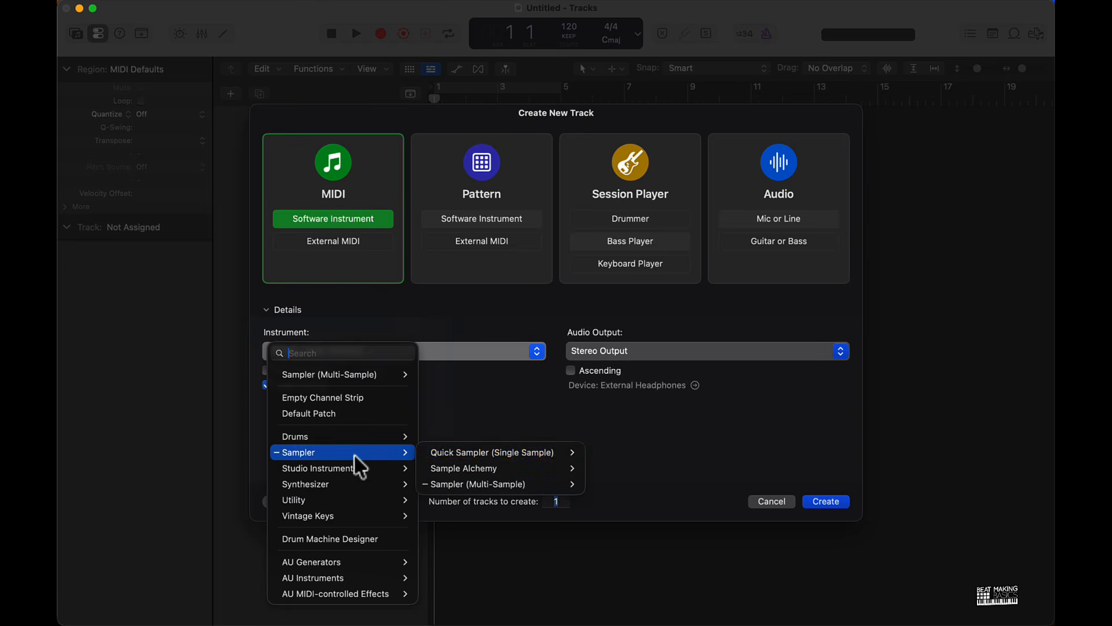
mouse_move(517, 453)
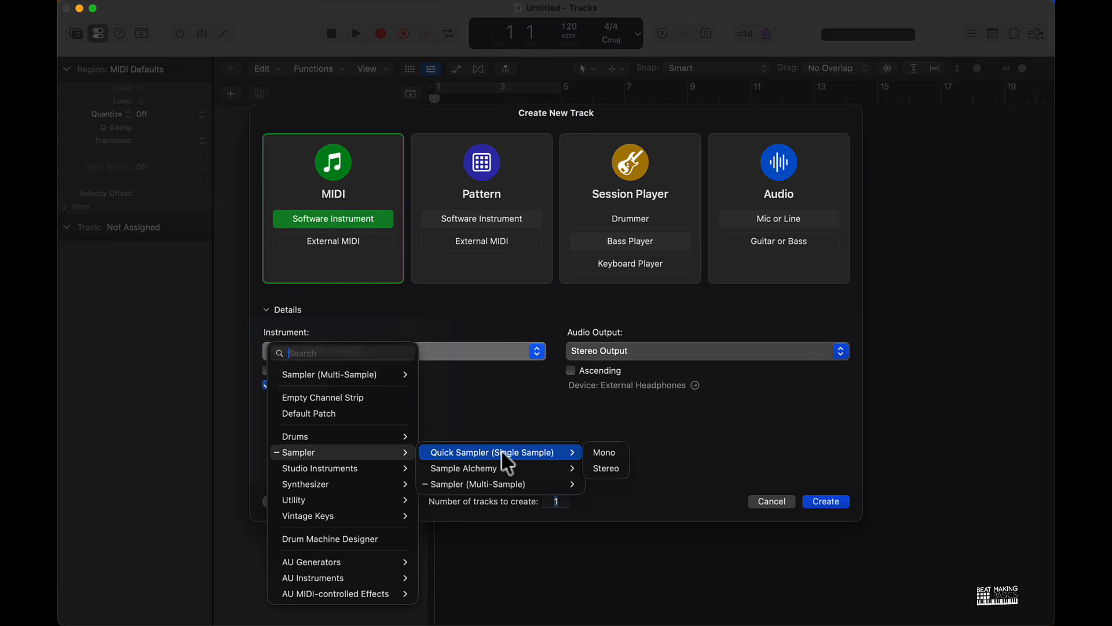
left_click(606, 468)
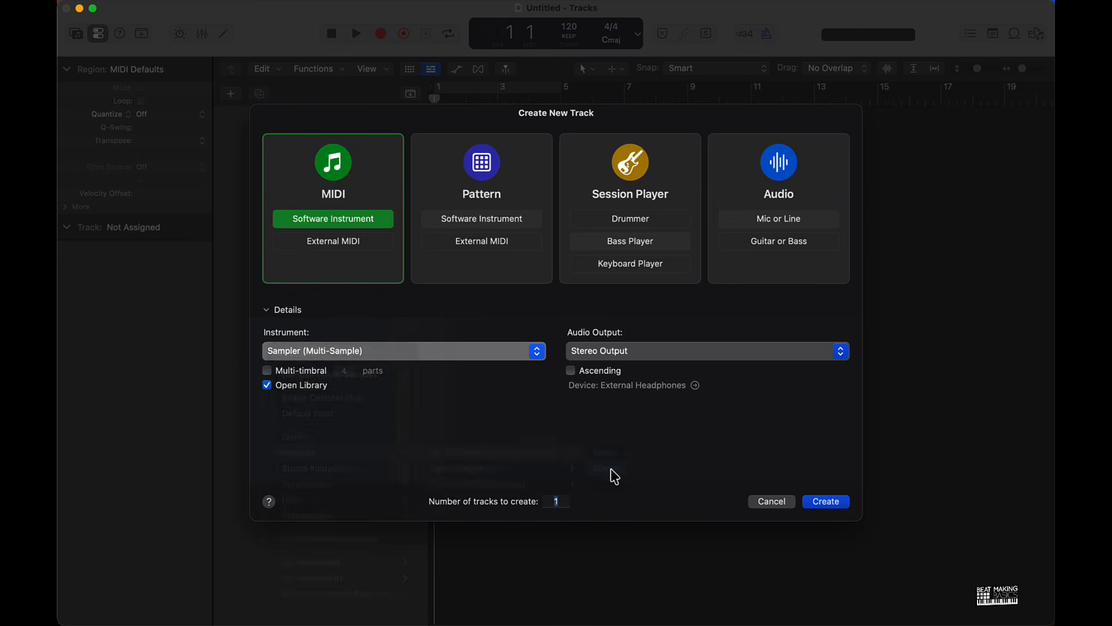
left_click(835, 509)
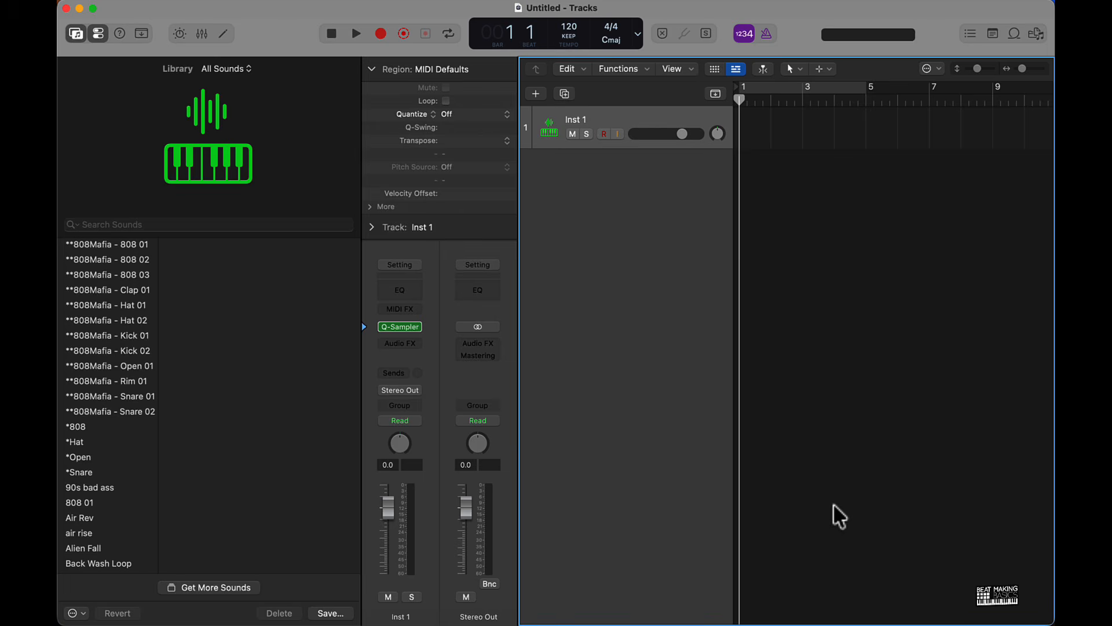
- Hide the sound library and open the new track's Quick Sampler, moving its window toward the upper part of the workspace
left_click(76, 35)
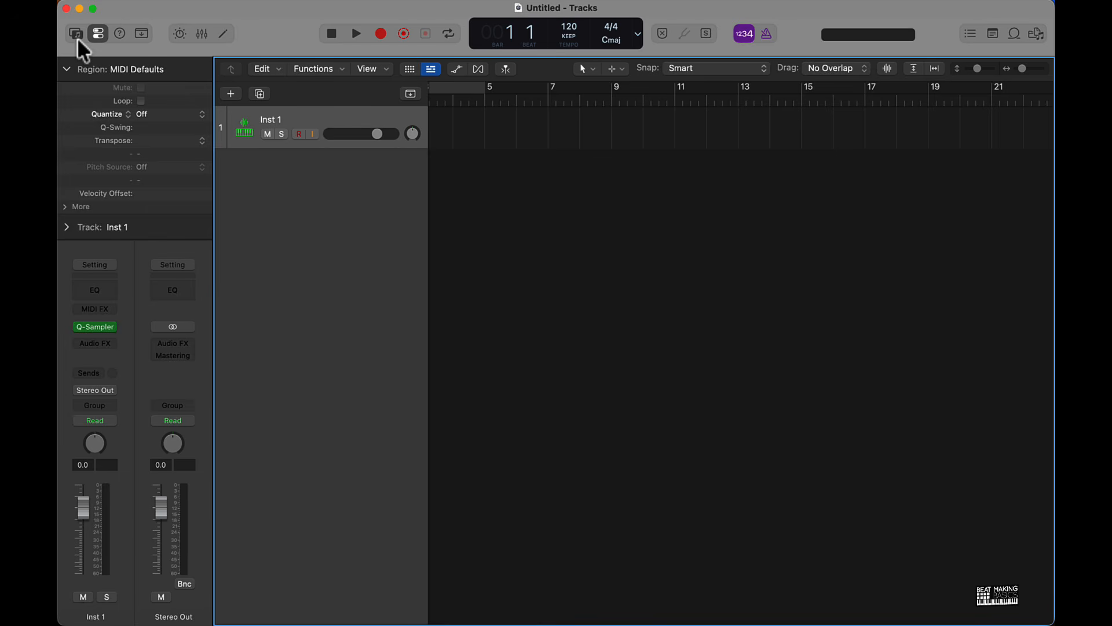
left_click(98, 328)
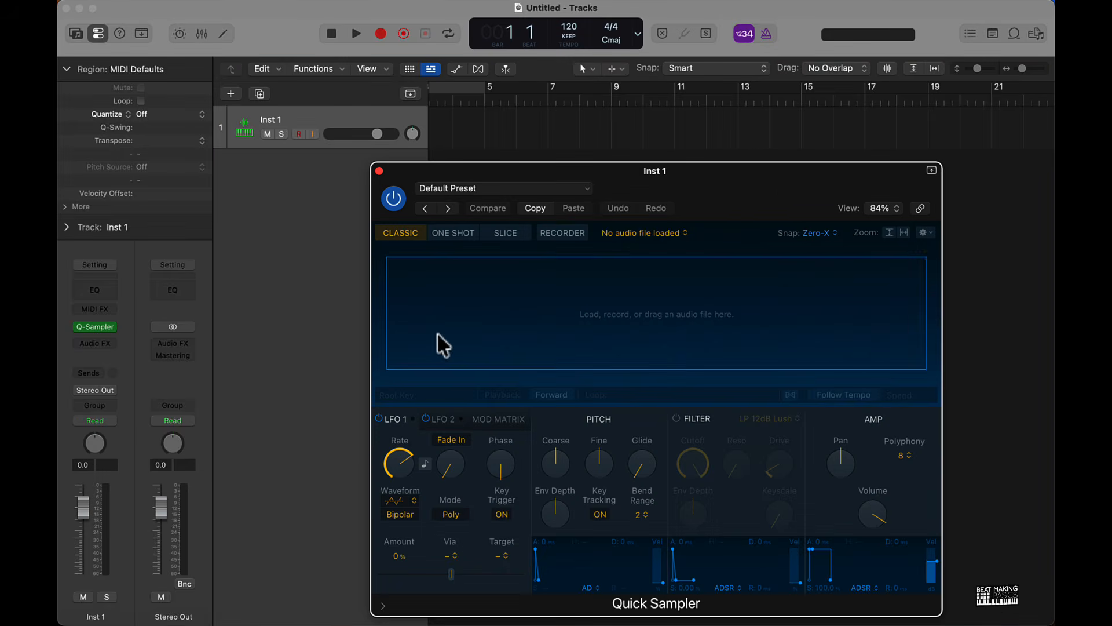
left_click_drag(759, 176, 540, 82)
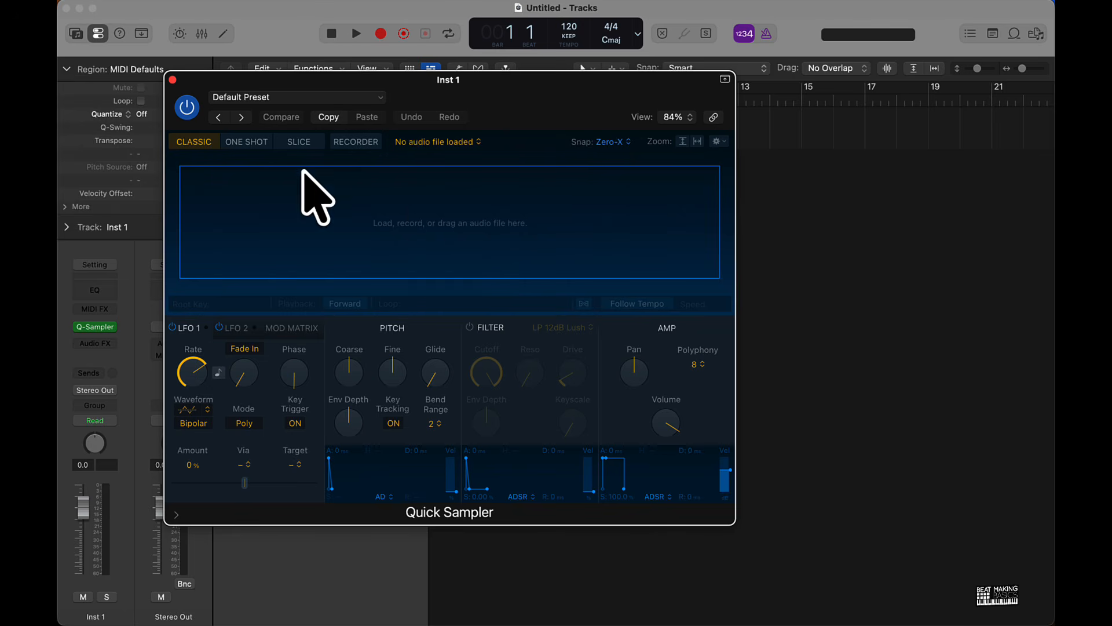
- Look through Quick Sampler's One Shot and Slice modes and return it to Classic mode
left_click(255, 146)
left_click(299, 147)
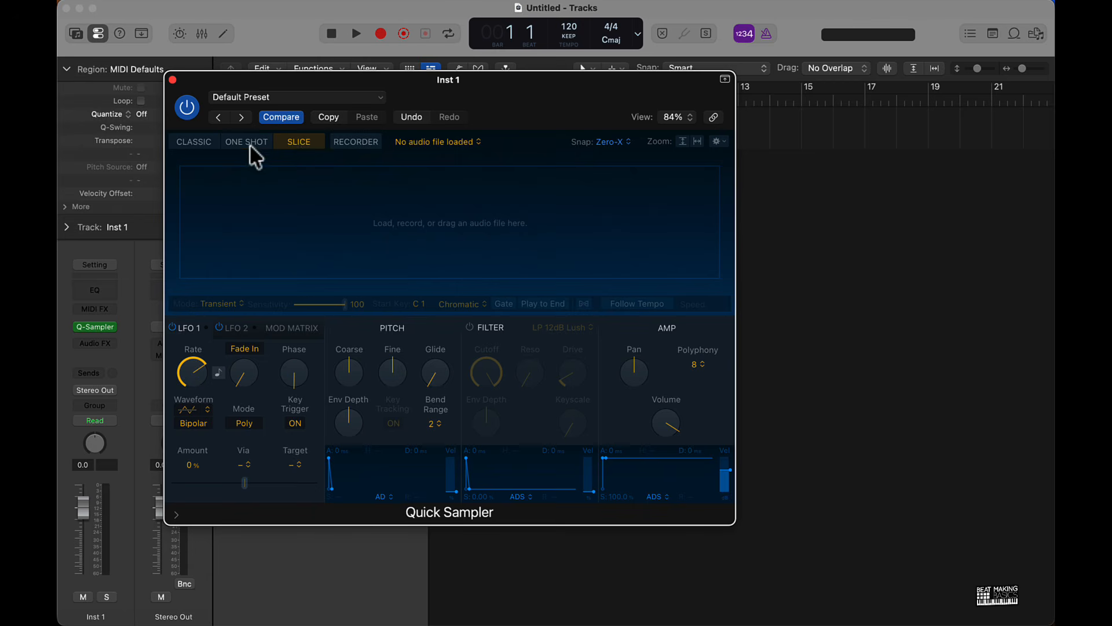
left_click(250, 146)
left_click(300, 148)
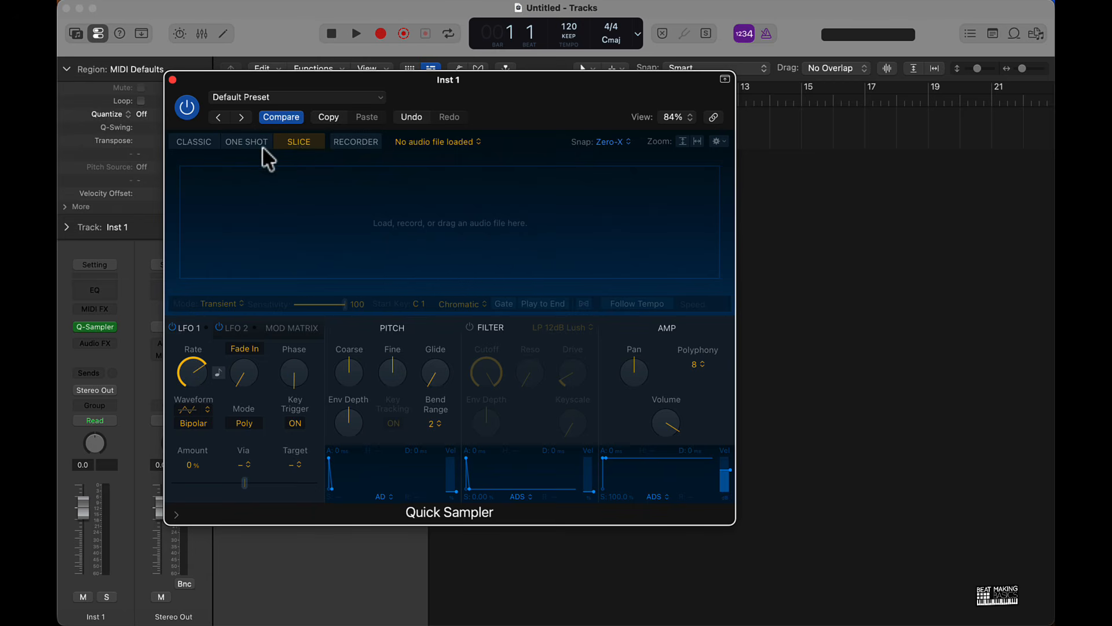
left_click(200, 145)
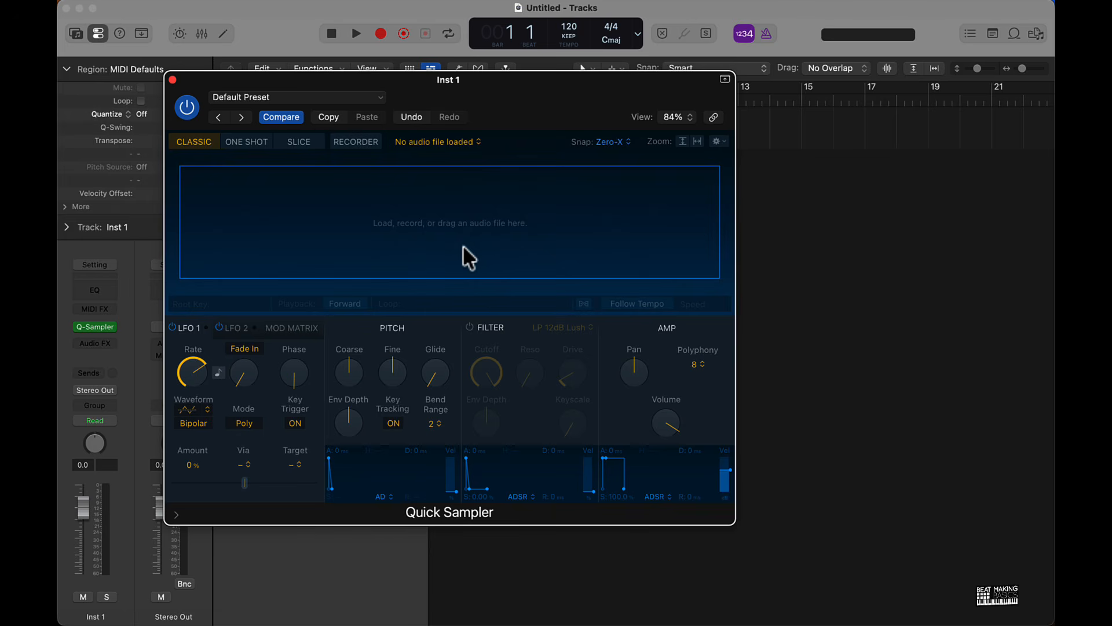
- Move the Quick Sampler window aside, switch to Splice and reposition its window over the workspace
left_click_drag(579, 105, 509, 96)
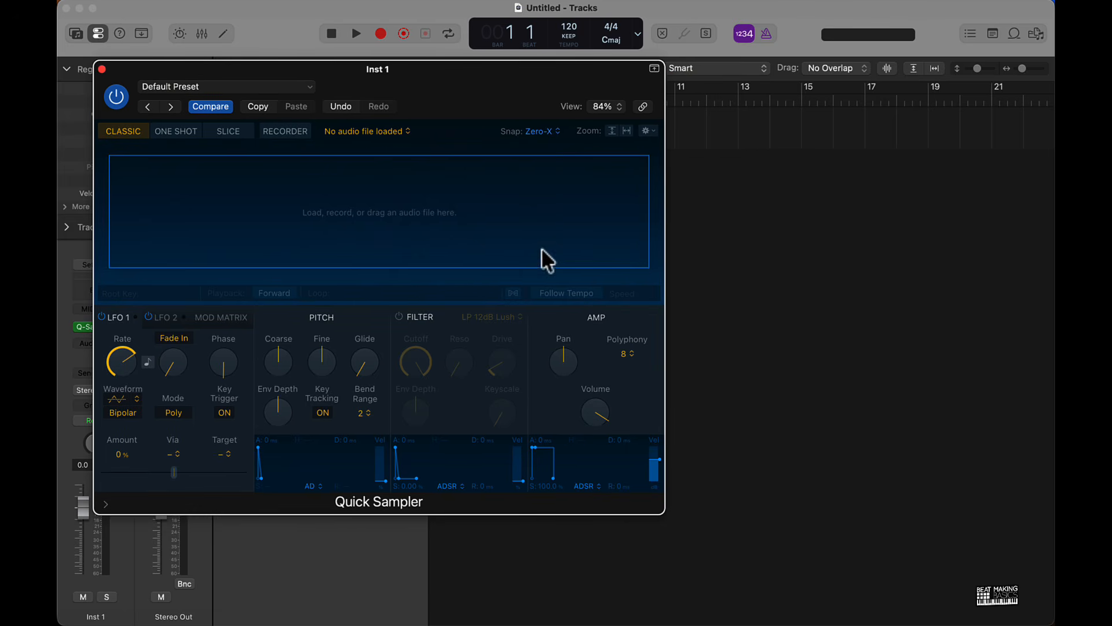
mouse_move(642, 620)
left_click(719, 619)
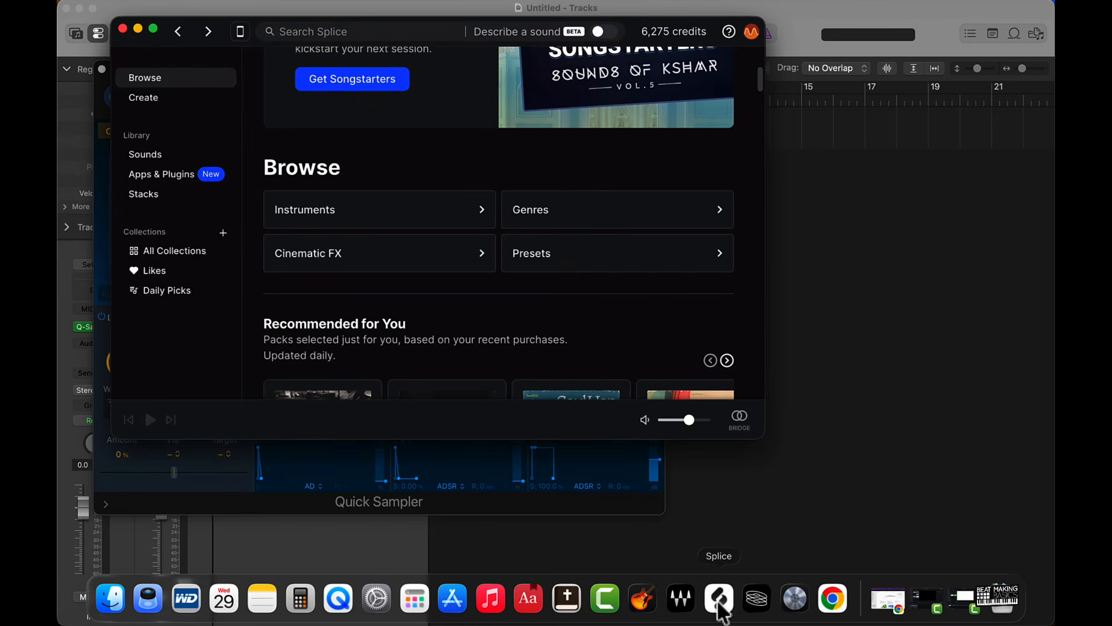
left_click_drag(231, 40, 350, 79)
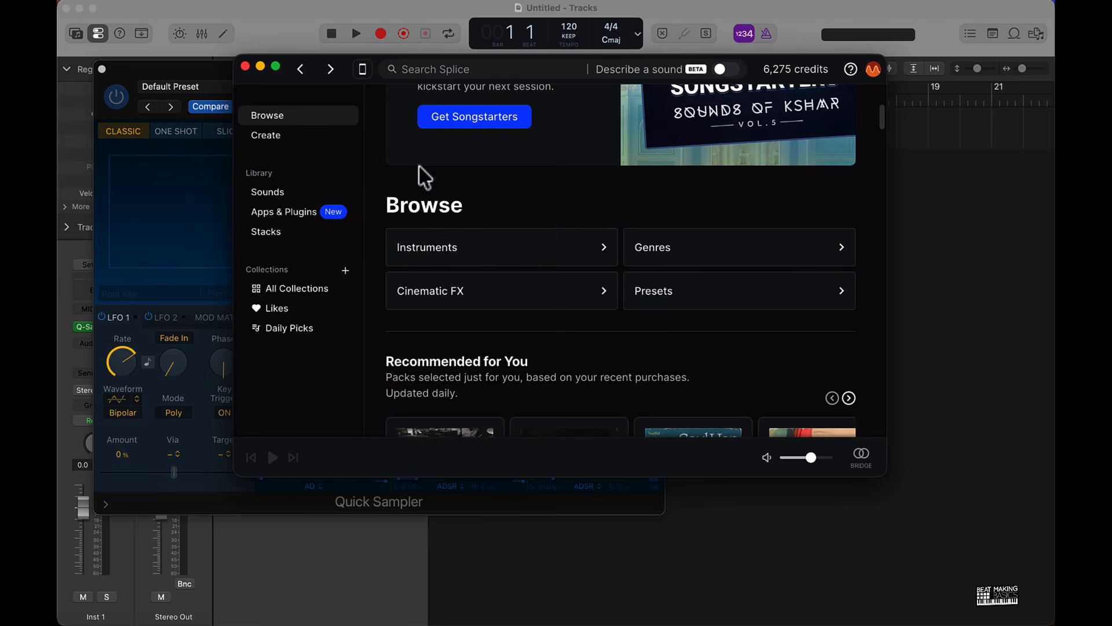
- Look over the featured packs on the Browse page and search the Splice catalogue for "trap melodies"
scroll(392, 222, "down", 5)
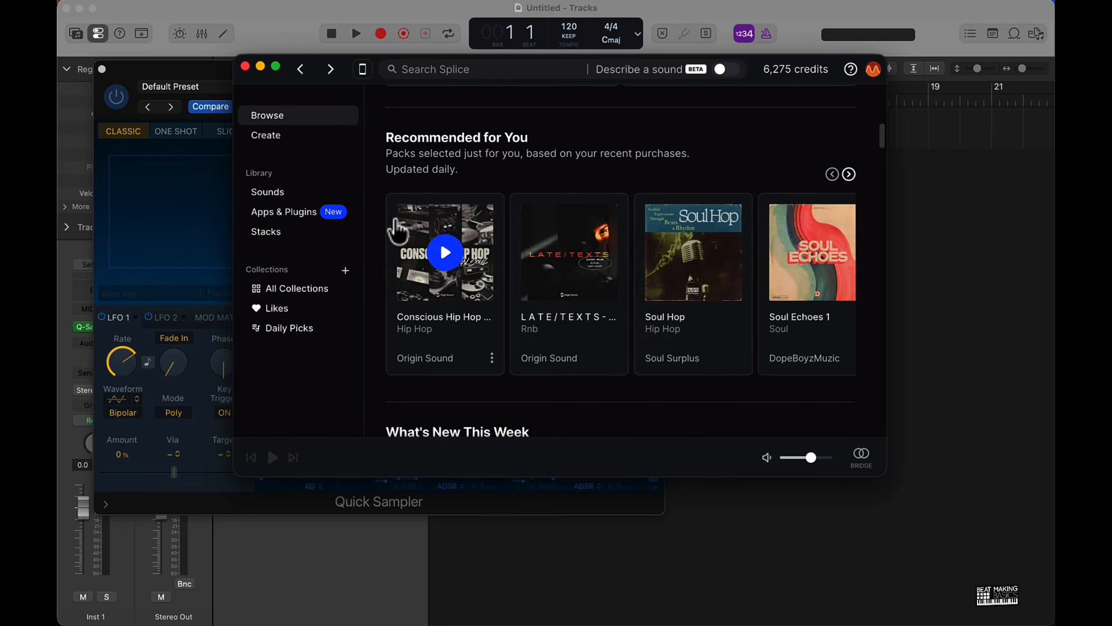
scroll(580, 281, "down", 7)
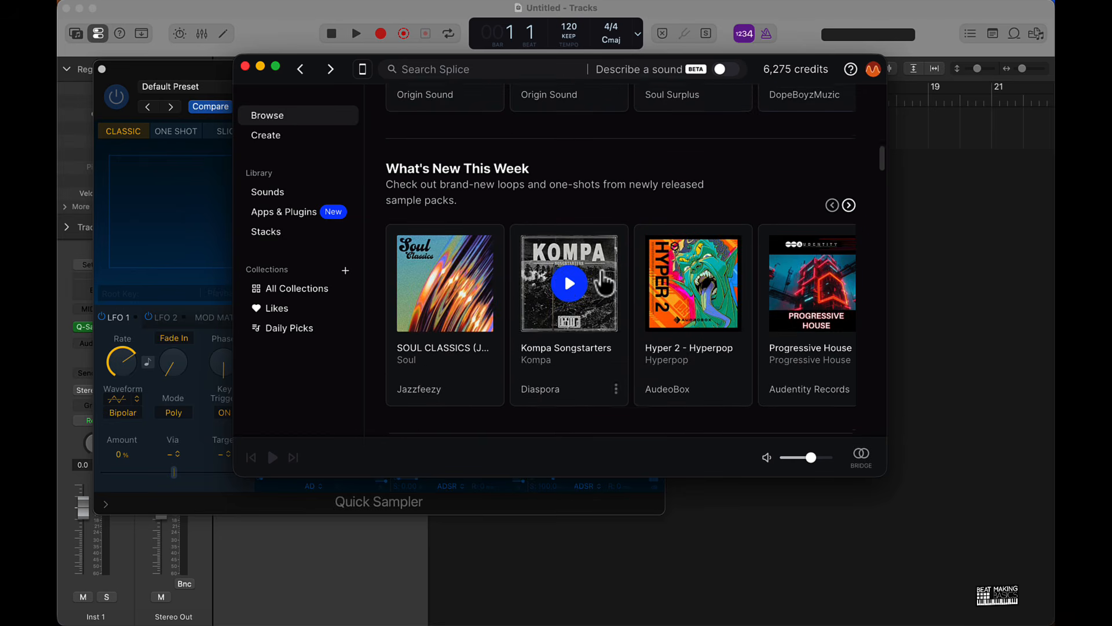
scroll(565, 281, "down", 20)
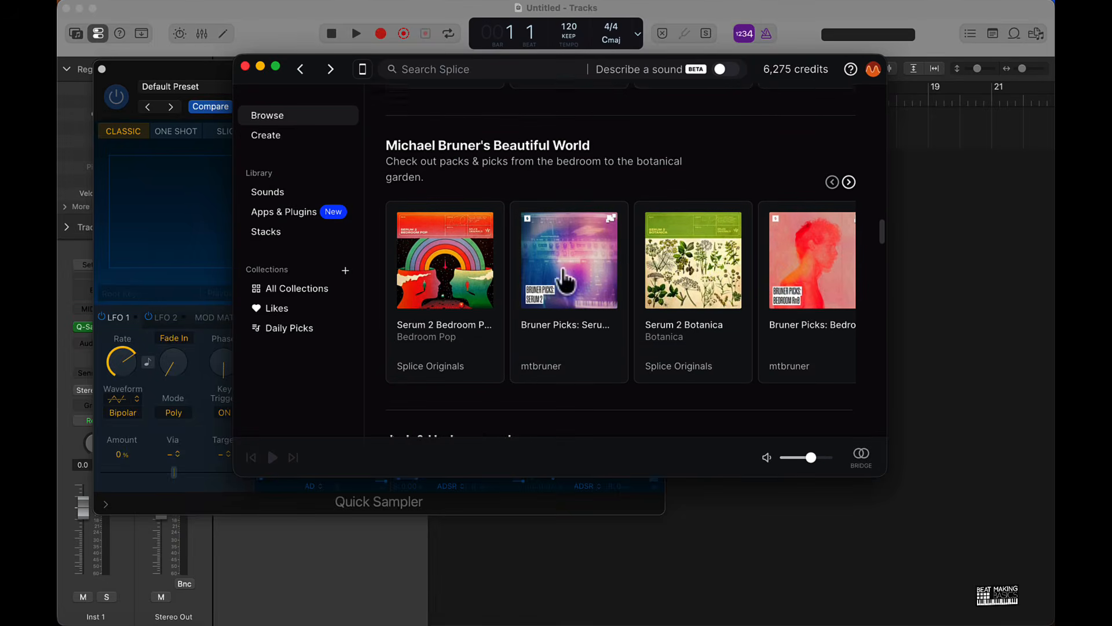
scroll(565, 281, "down", 8)
scroll(565, 281, "up", 20)
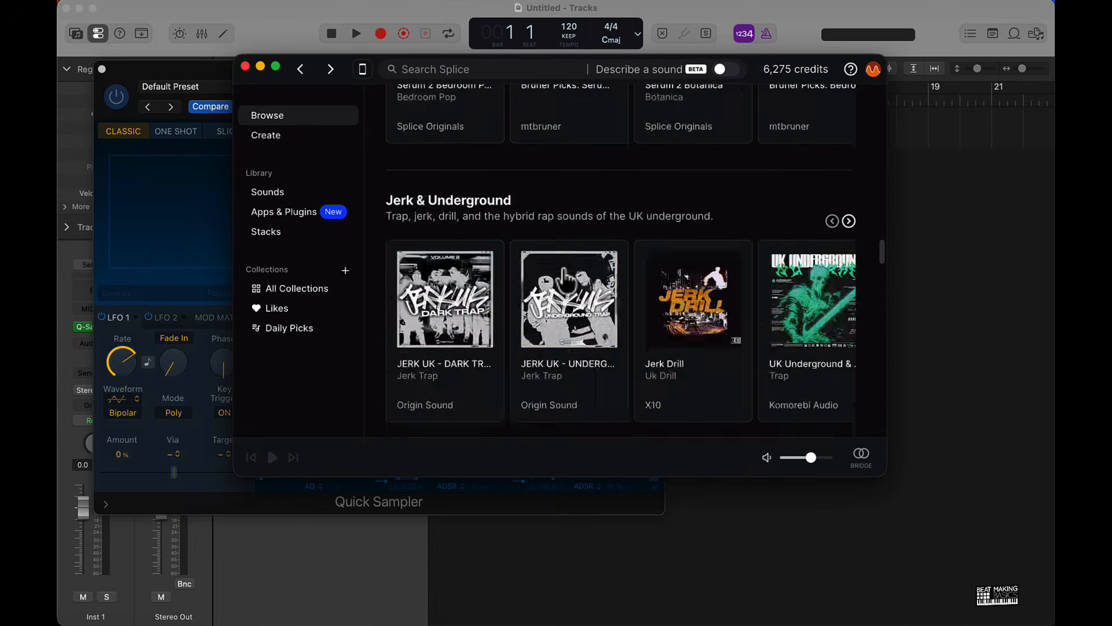
scroll(565, 281, "up", 7)
left_click(428, 72)
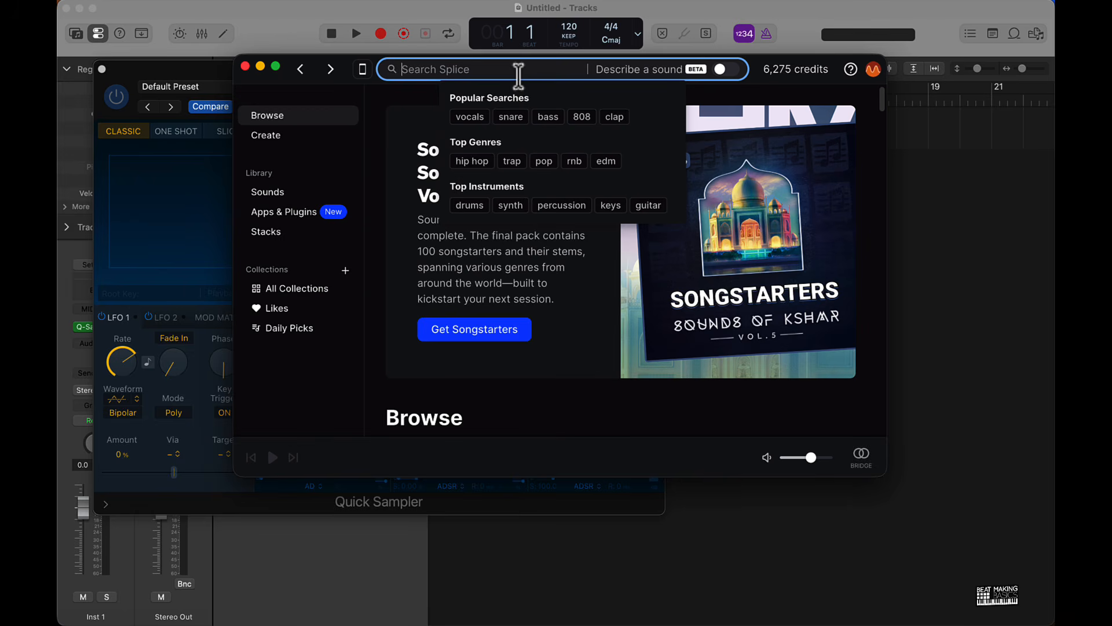
type("trap melo")
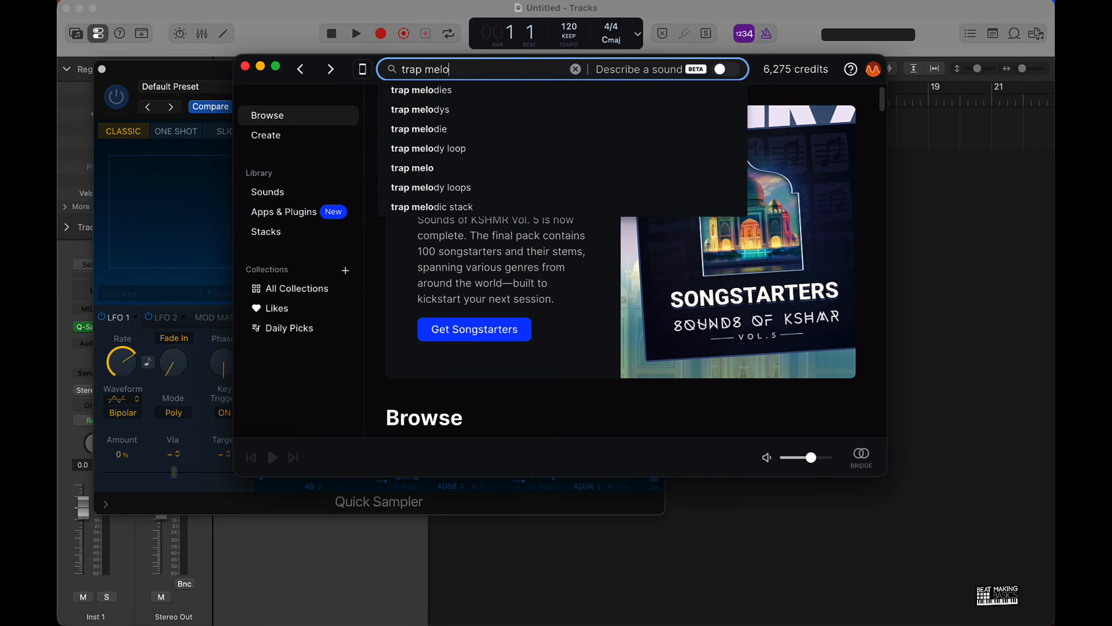
left_click(502, 91)
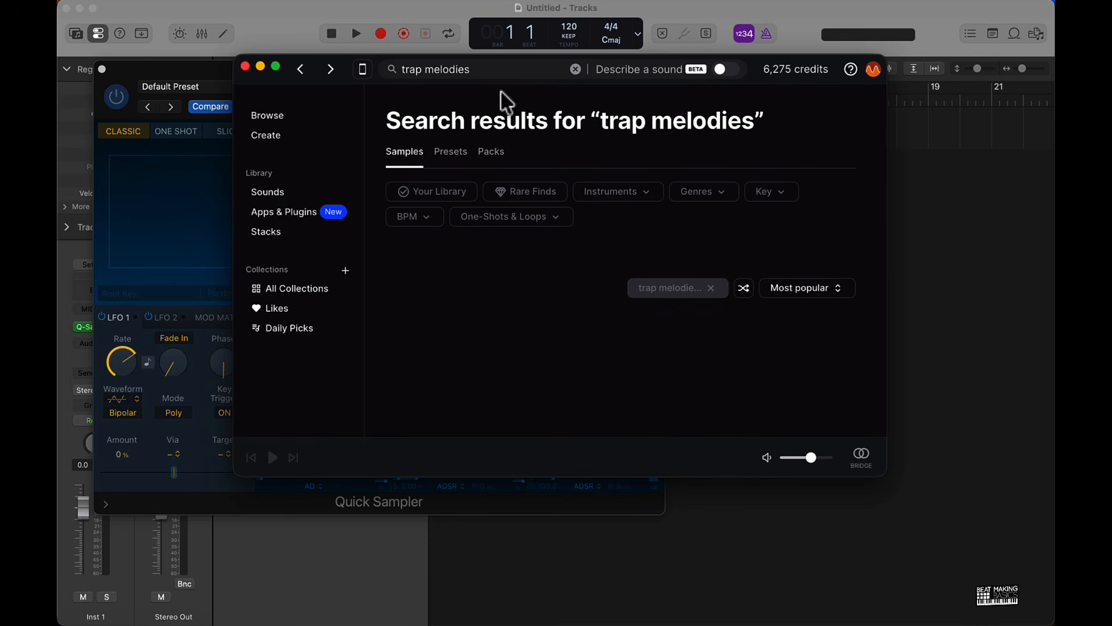
- Audition a series of trap melody samples in the search results, from OS_ATL_160 through the 140 BPM OS_ICE_140 synth arp
scroll(547, 259, "down", 5)
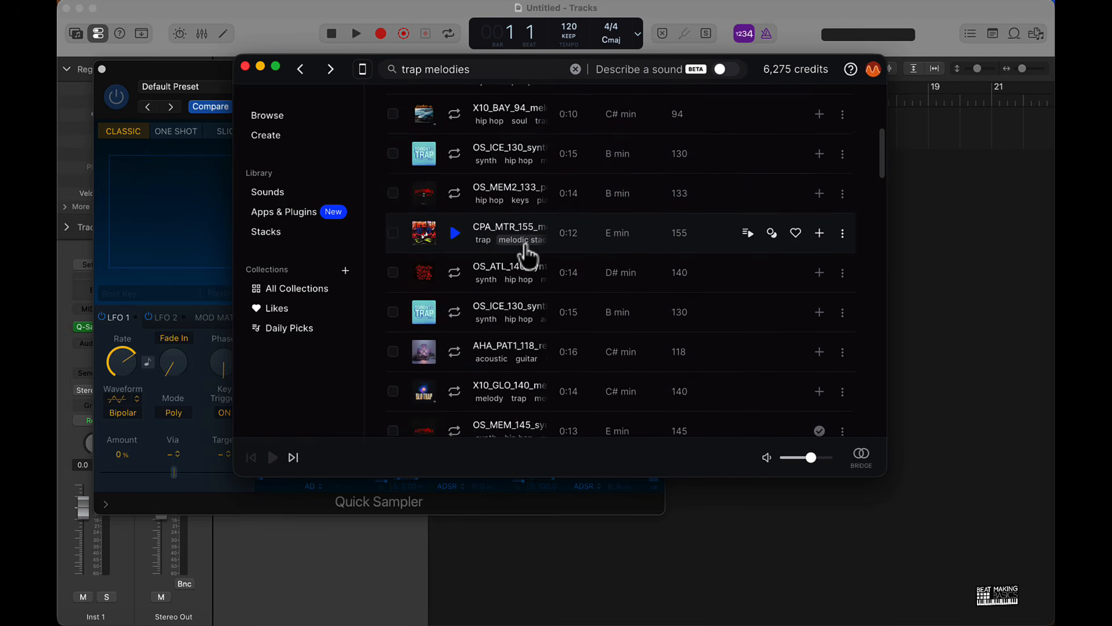
scroll(525, 250, "up", 4)
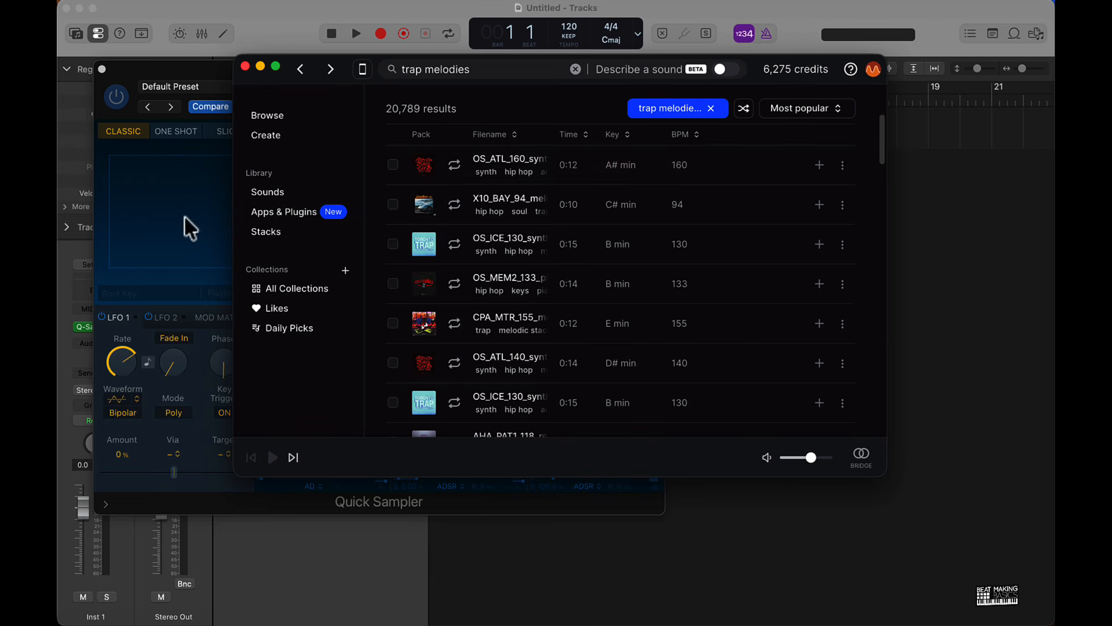
left_click(455, 166)
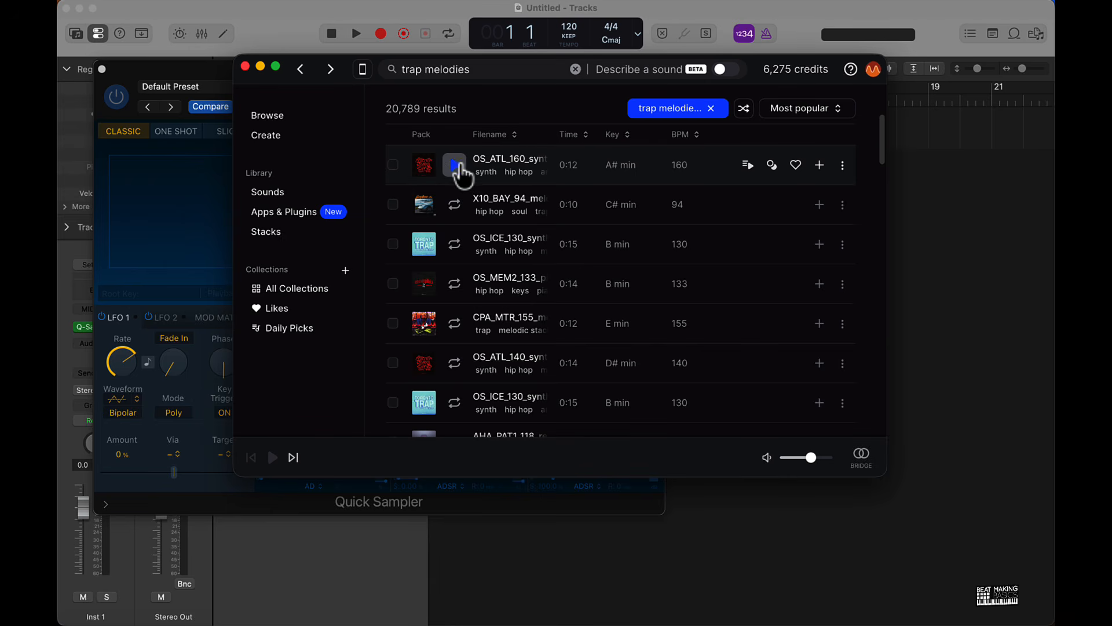
left_click(455, 205)
left_click(455, 244)
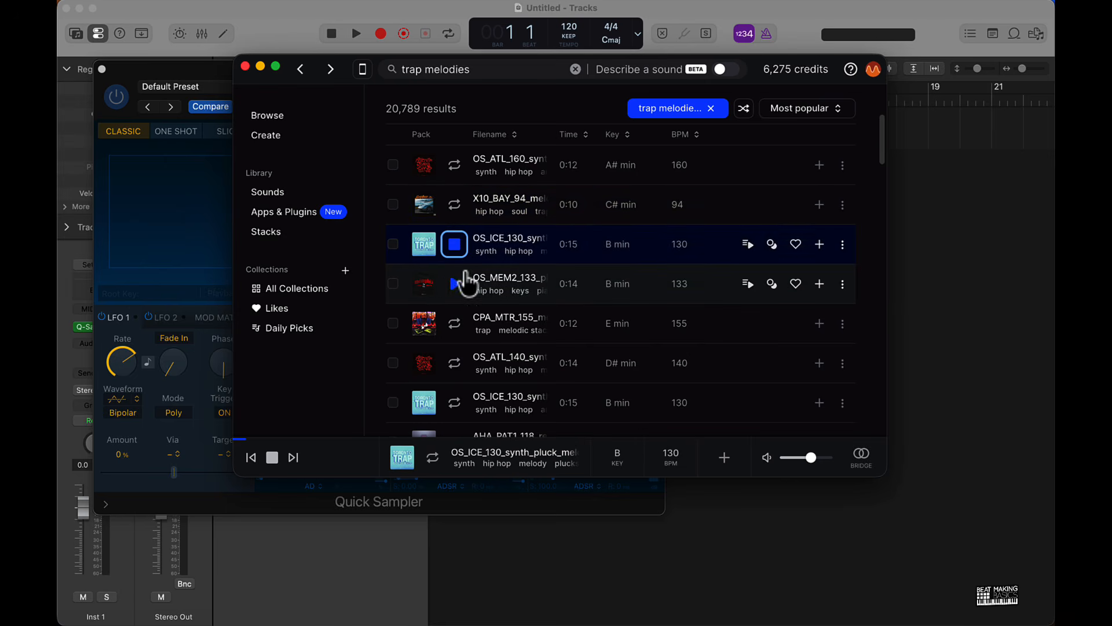
left_click(454, 284)
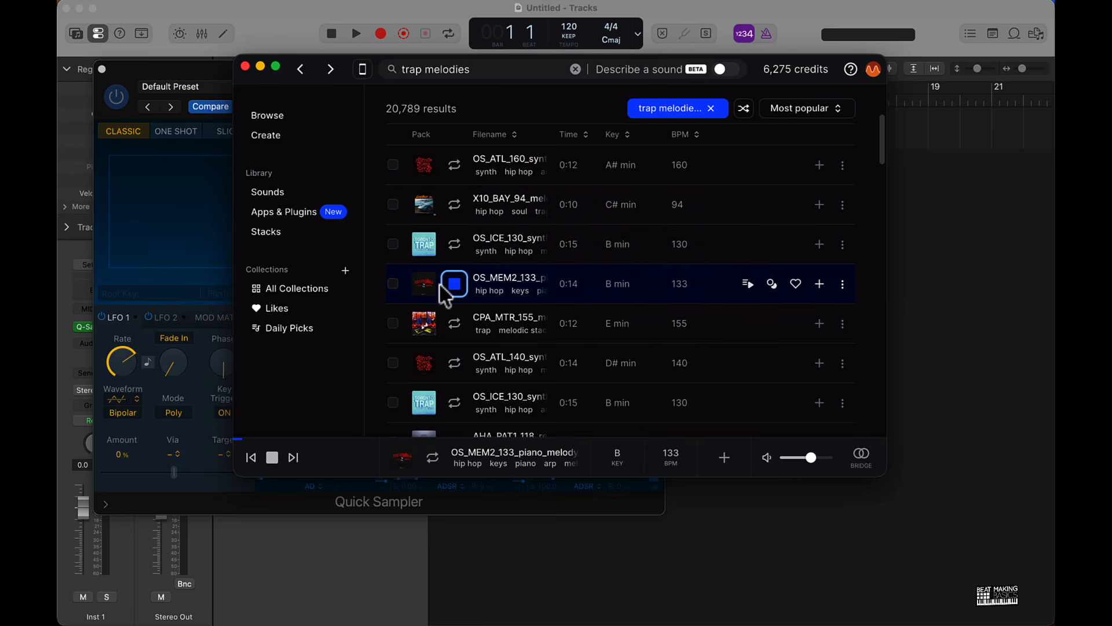
left_click(455, 363)
scroll(460, 370, "down", 2)
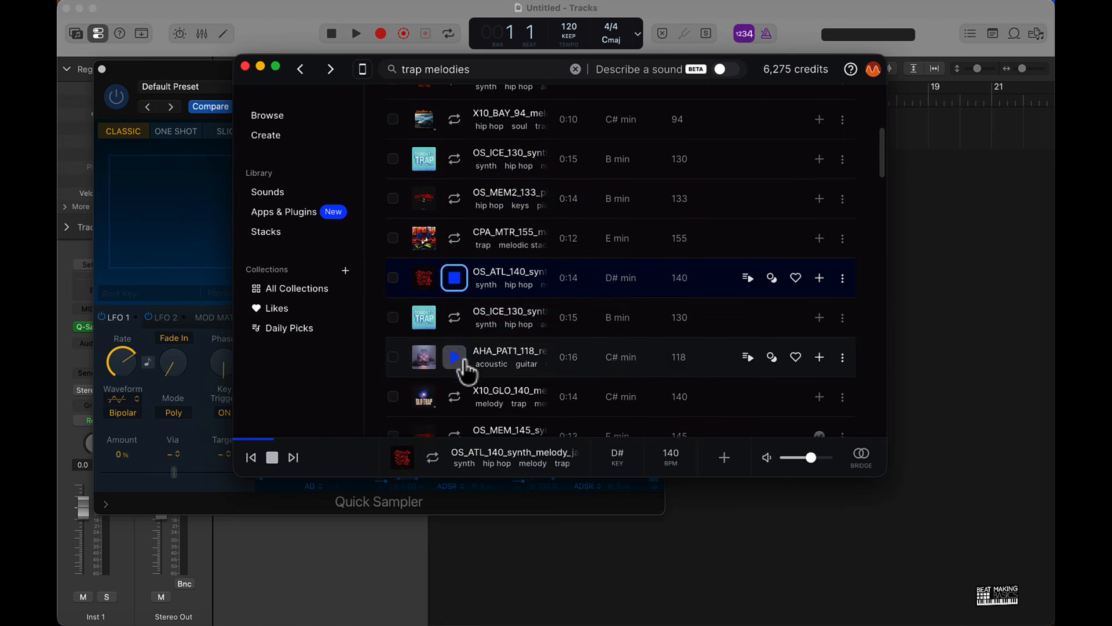
left_click(456, 320)
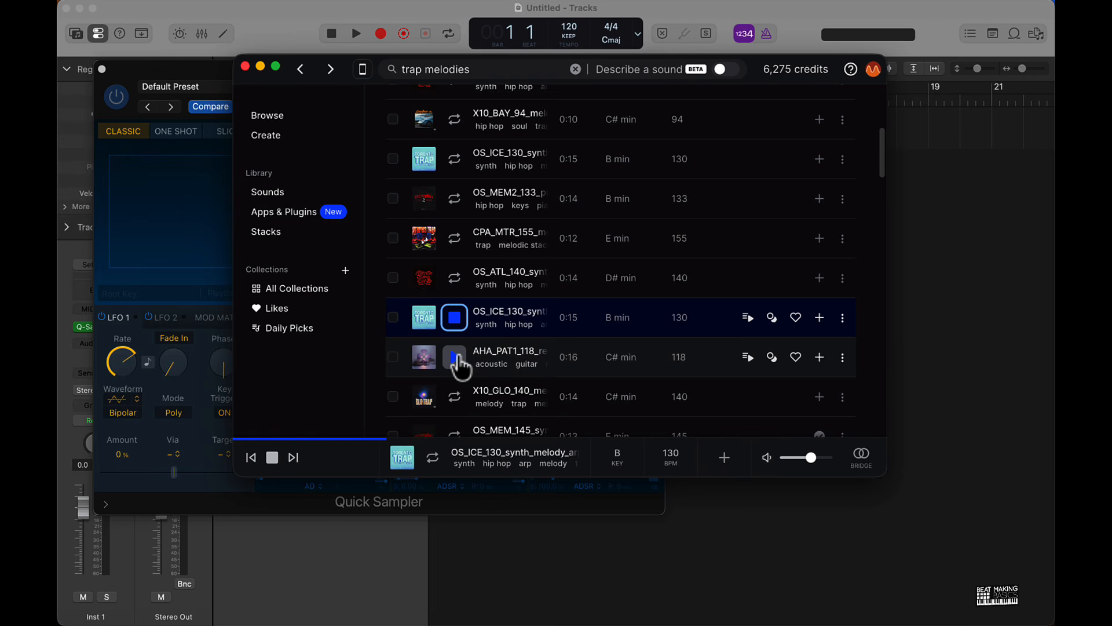
left_click(456, 358)
scroll(463, 368, "down", 1)
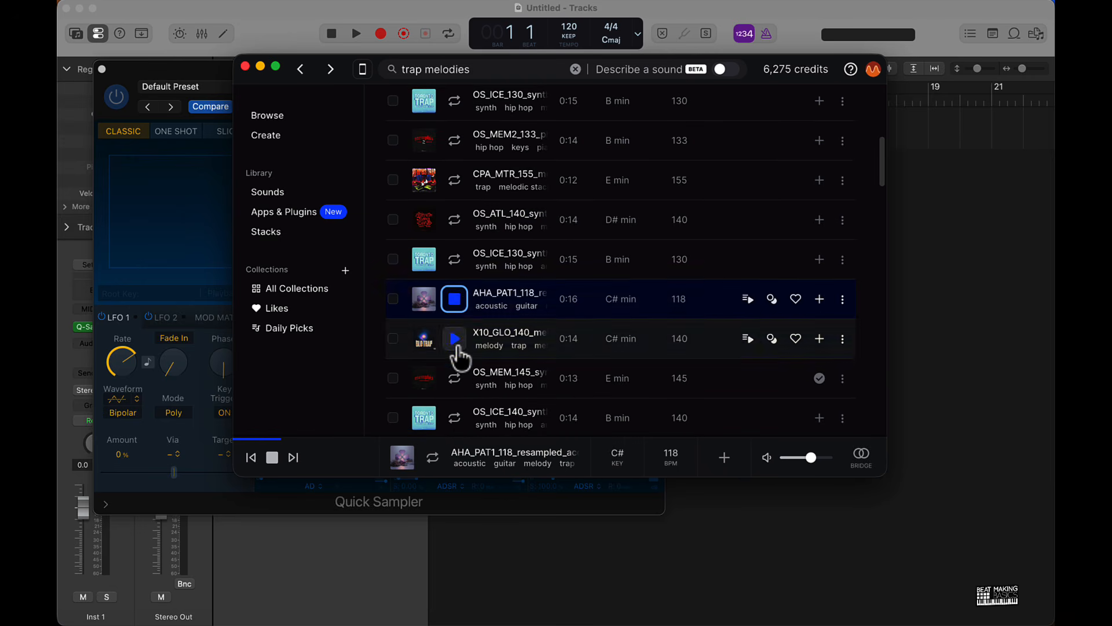
left_click(456, 341)
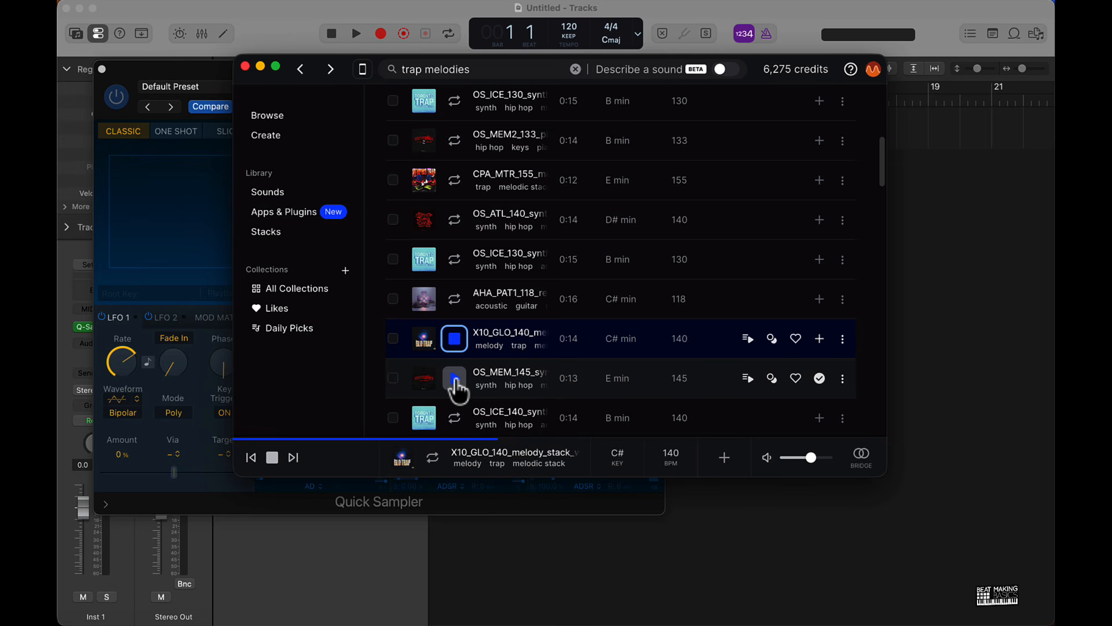
left_click(455, 377)
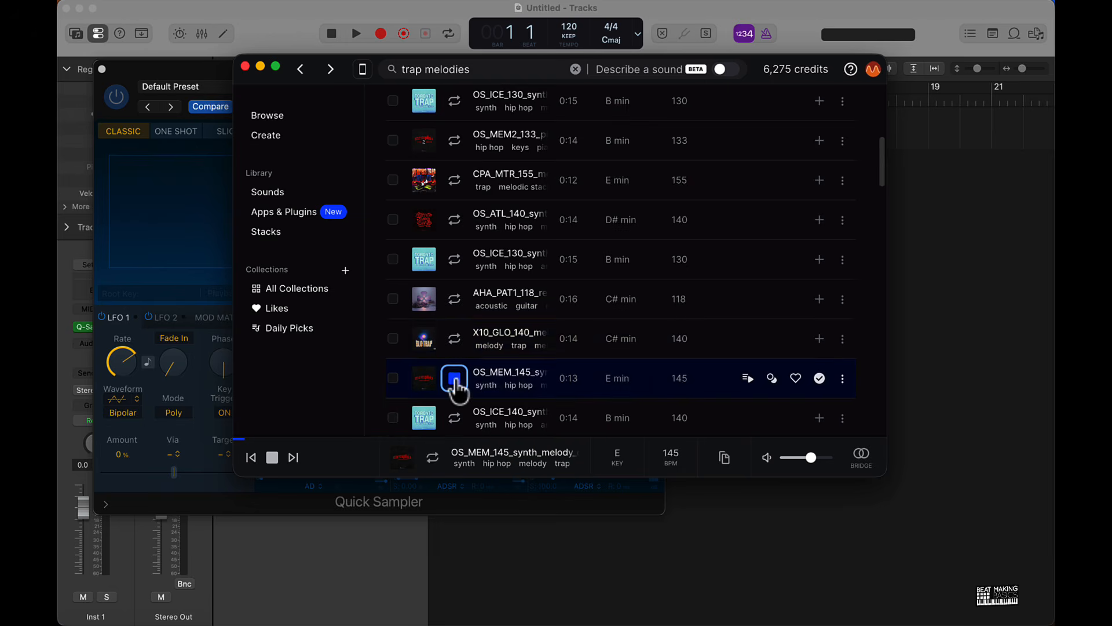
scroll(454, 377, "down", 3)
left_click(458, 283)
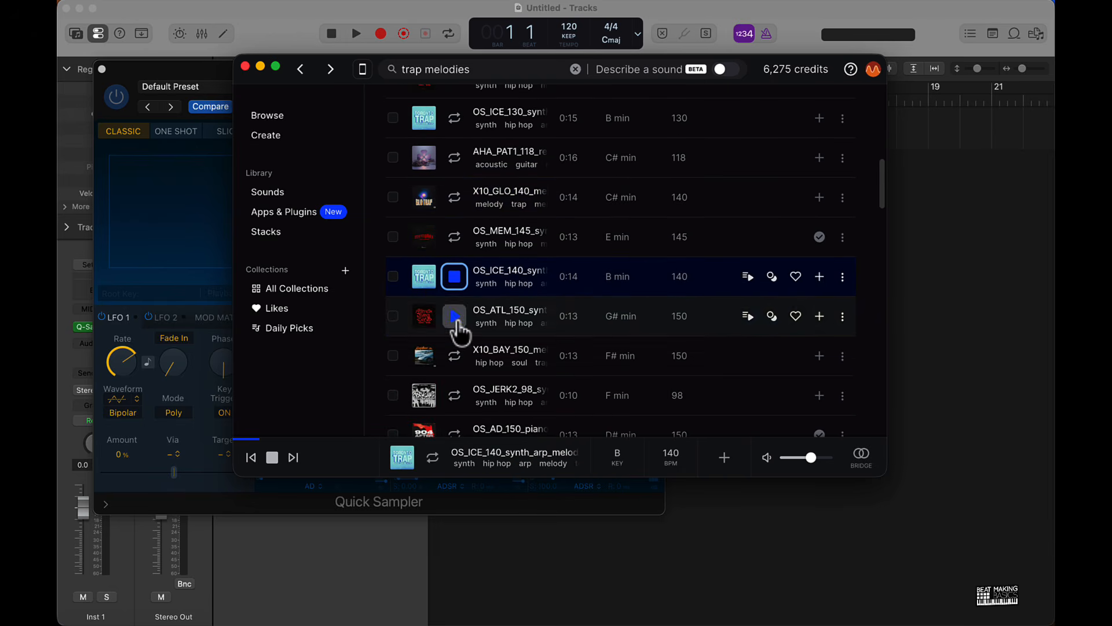
- Preview the 150 BPM OS_ATL_150 synth arp melody, add it to the library, and move the Splice window to uncover Quick Sampler
left_click(454, 316)
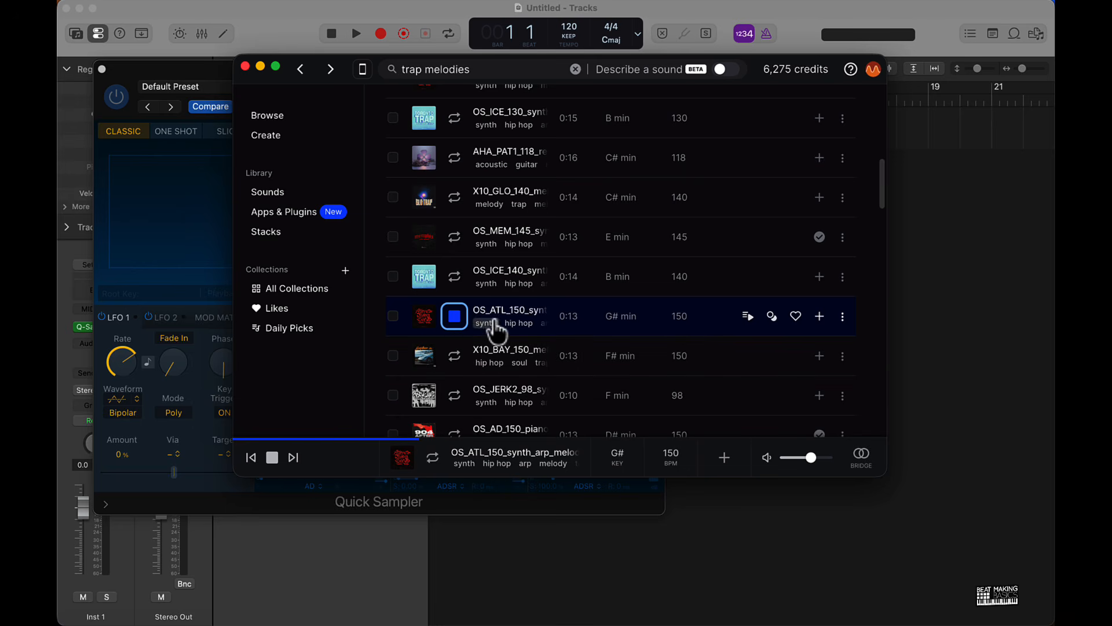
left_click(455, 316)
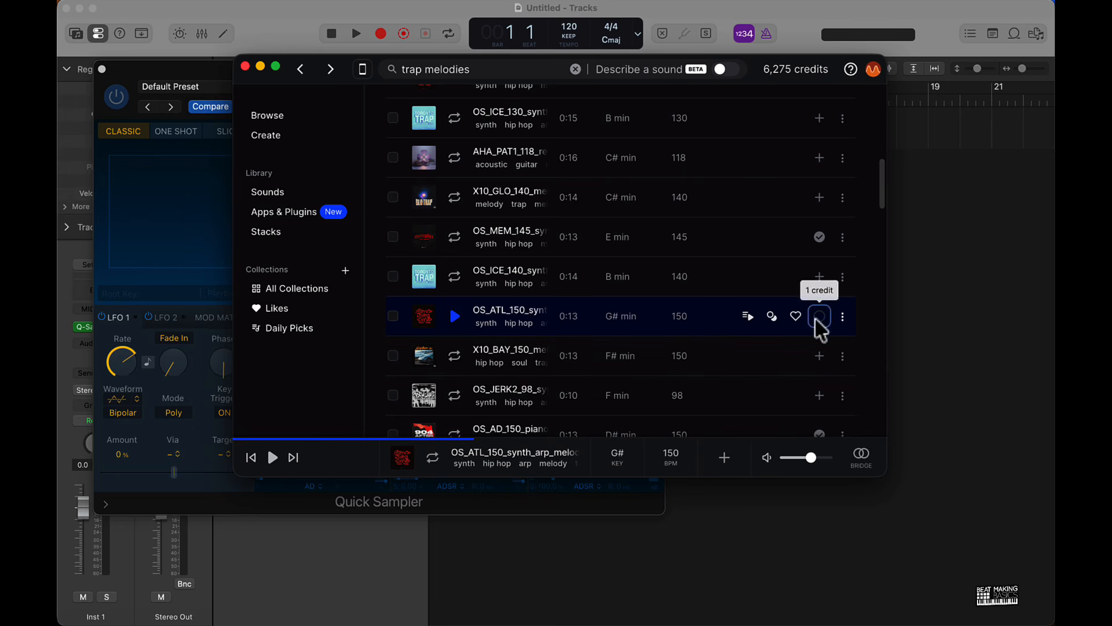
left_click(820, 316)
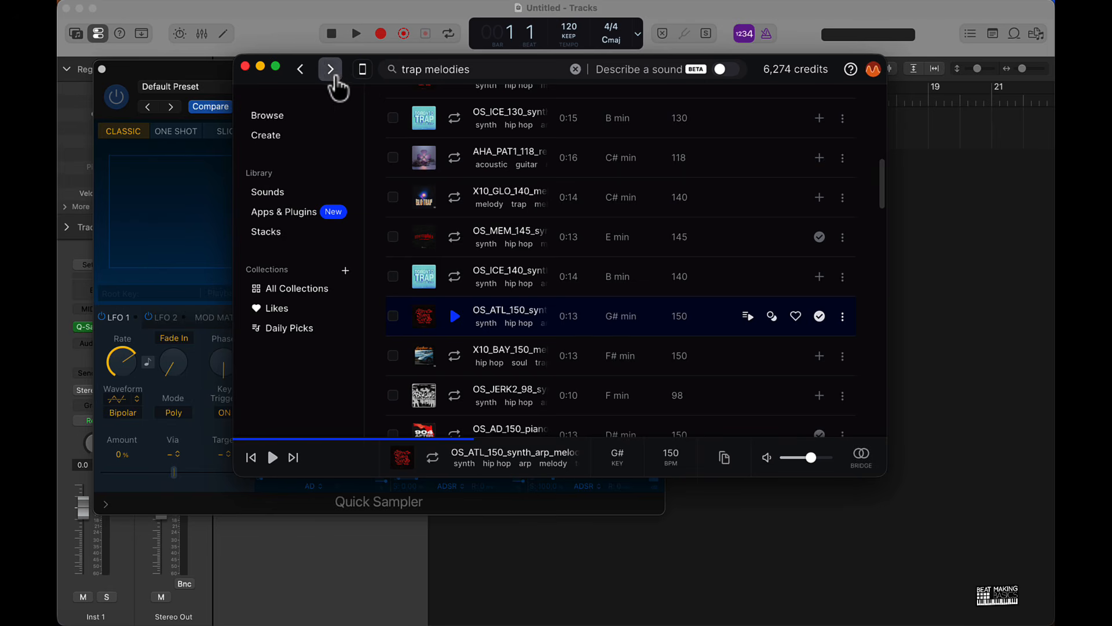
left_click_drag(345, 75, 444, 62)
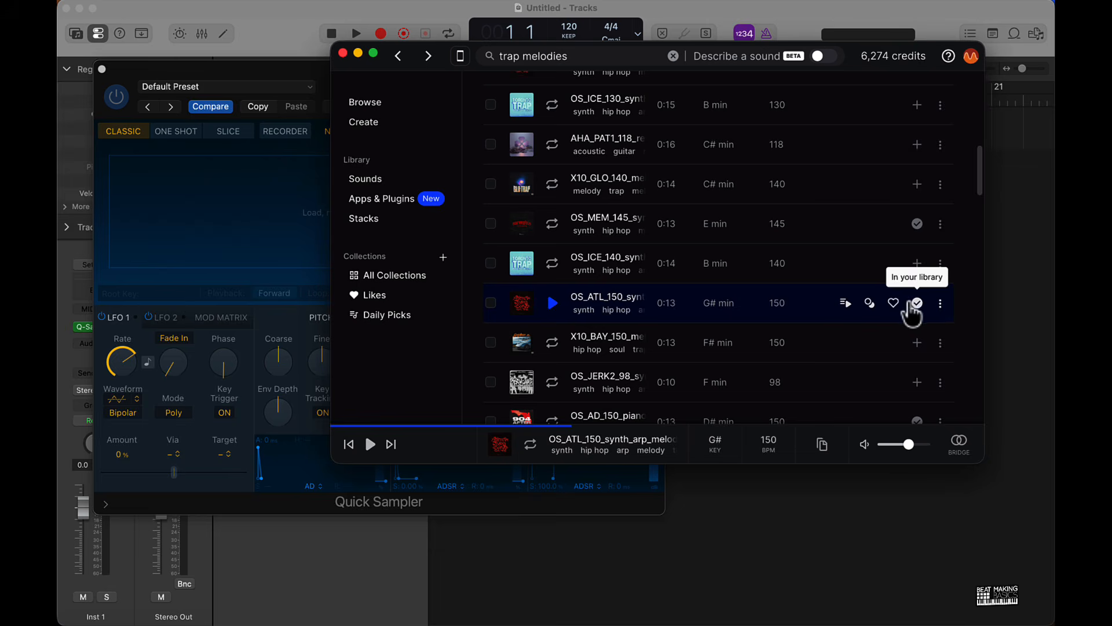
- Load the OS_ATL_150 synth arp sample from Splice into Quick Sampler and enable Flex so it follows the project tempo
left_click_drag(552, 300, 259, 239)
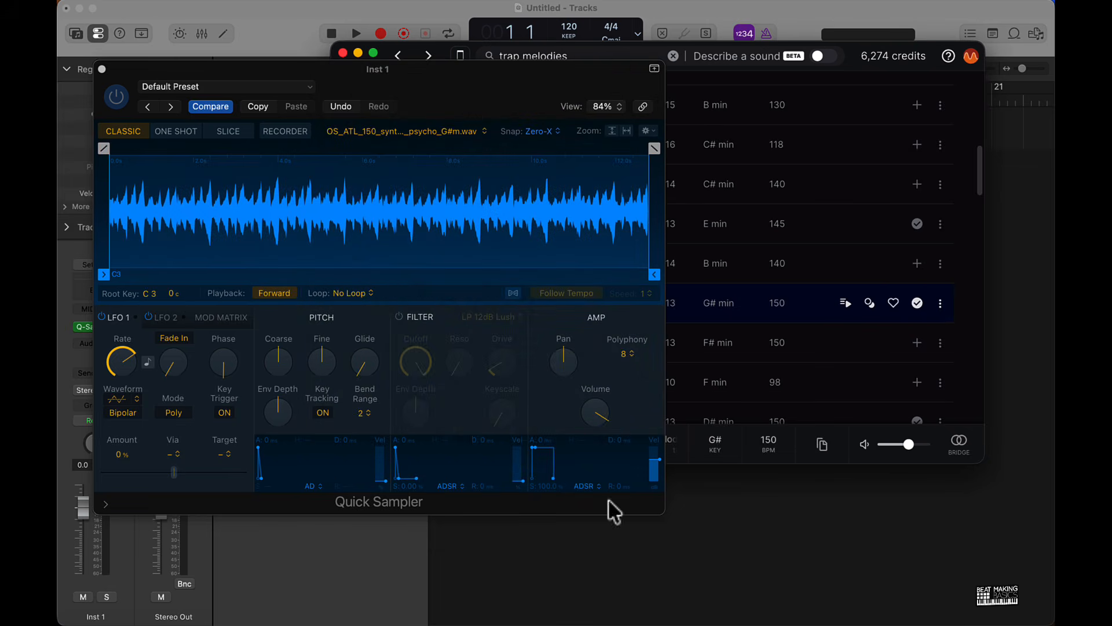
left_click(750, 489)
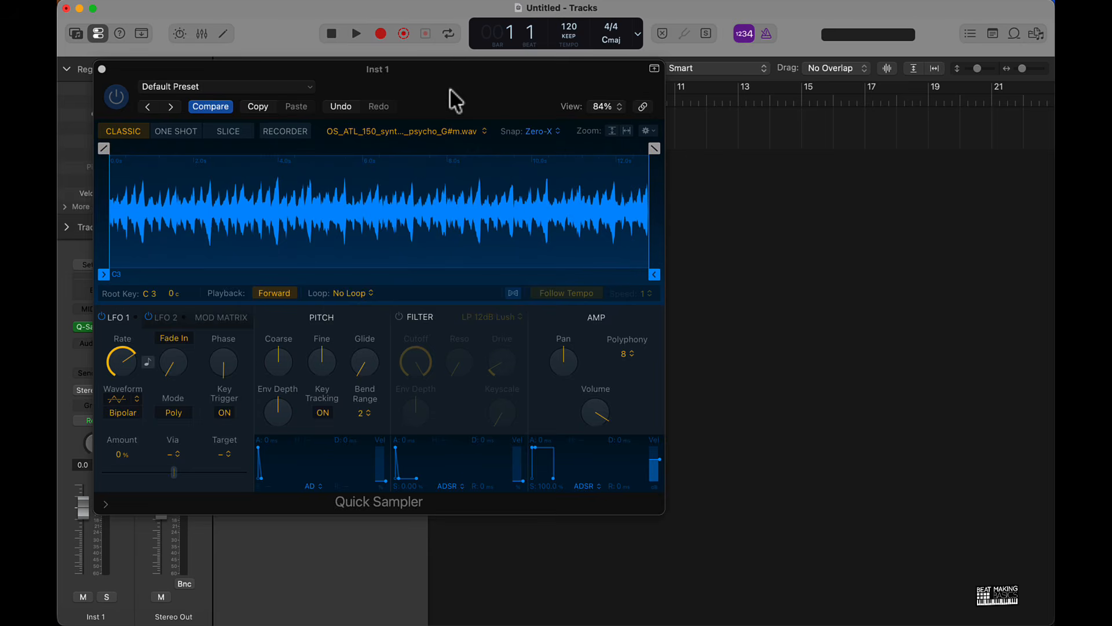
left_click_drag(456, 100, 586, 139)
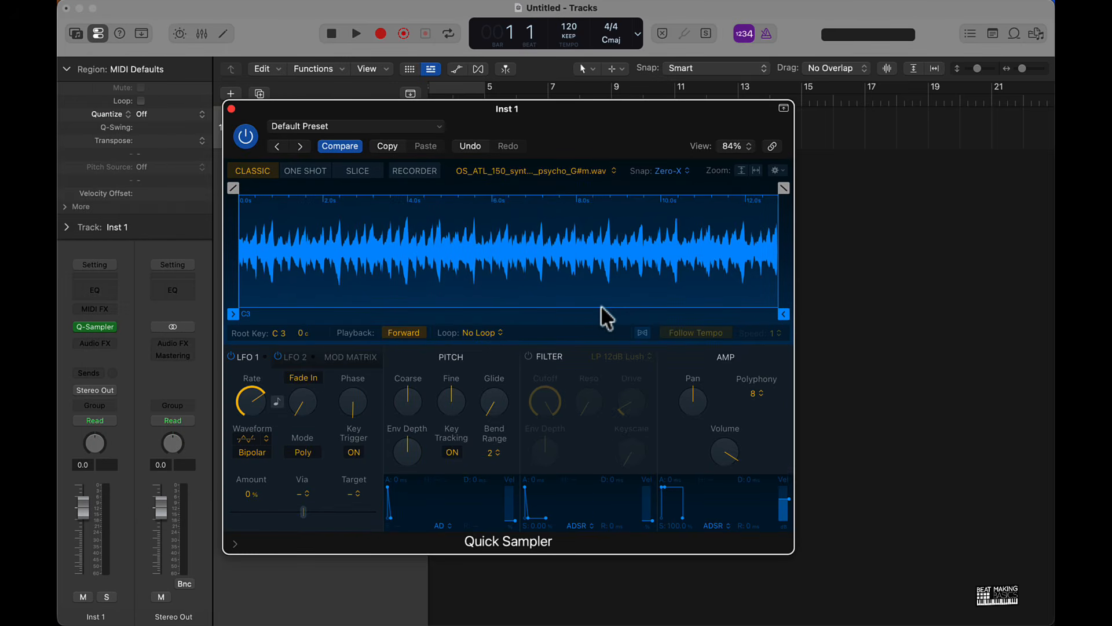
left_click(644, 333)
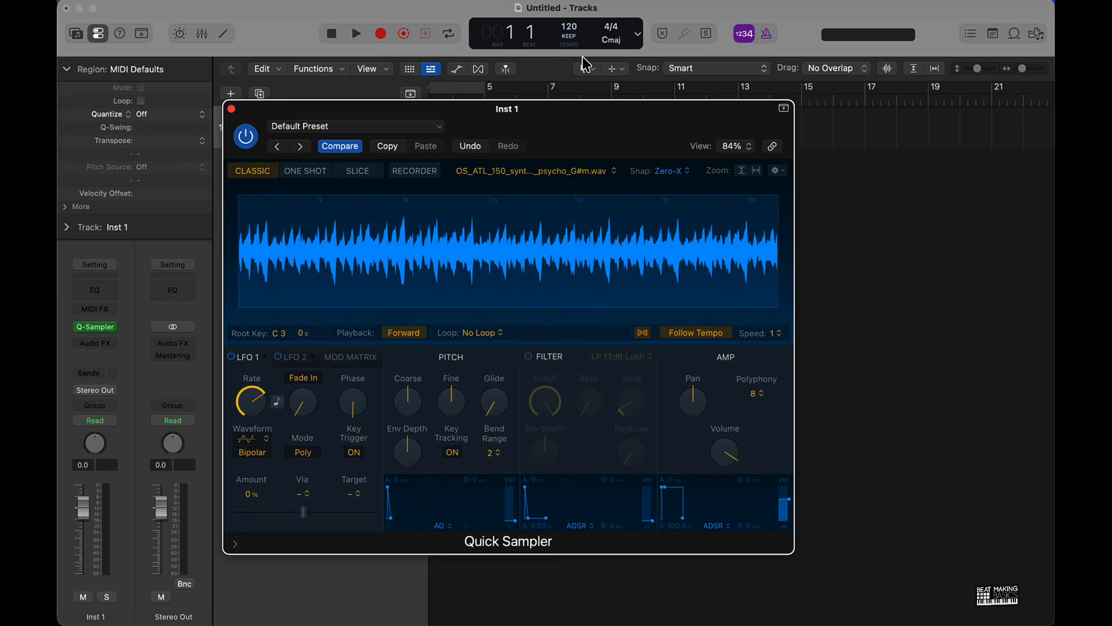
- Open Musical Typing, play the sample at C3 and G2, and arrange the keyboard window beside Quick Sampler
key("super+k")
key("k")
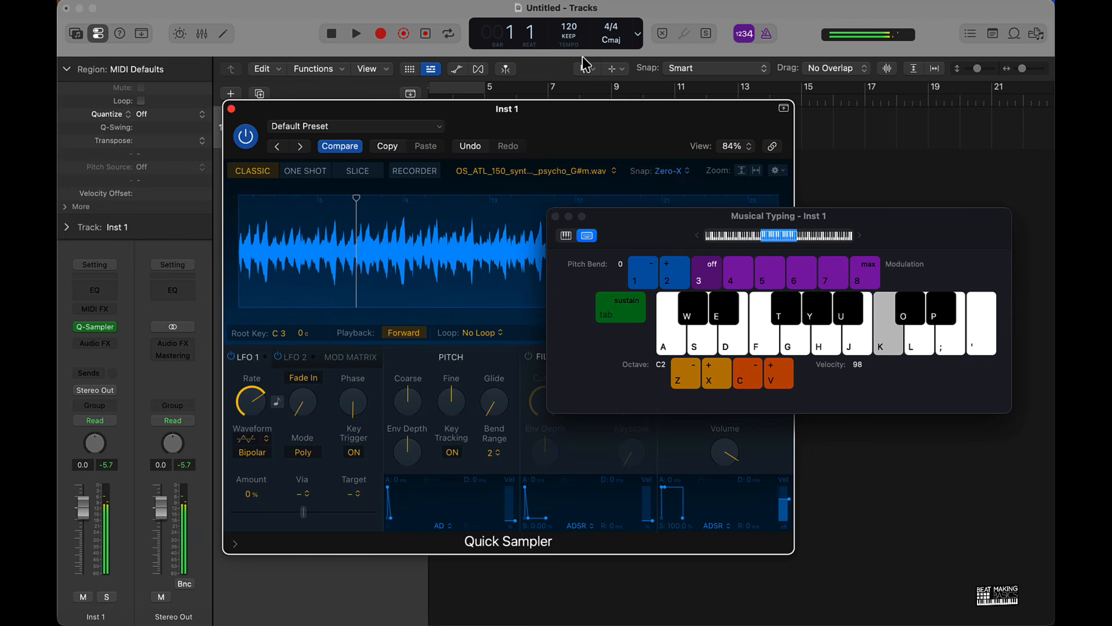
key("g")
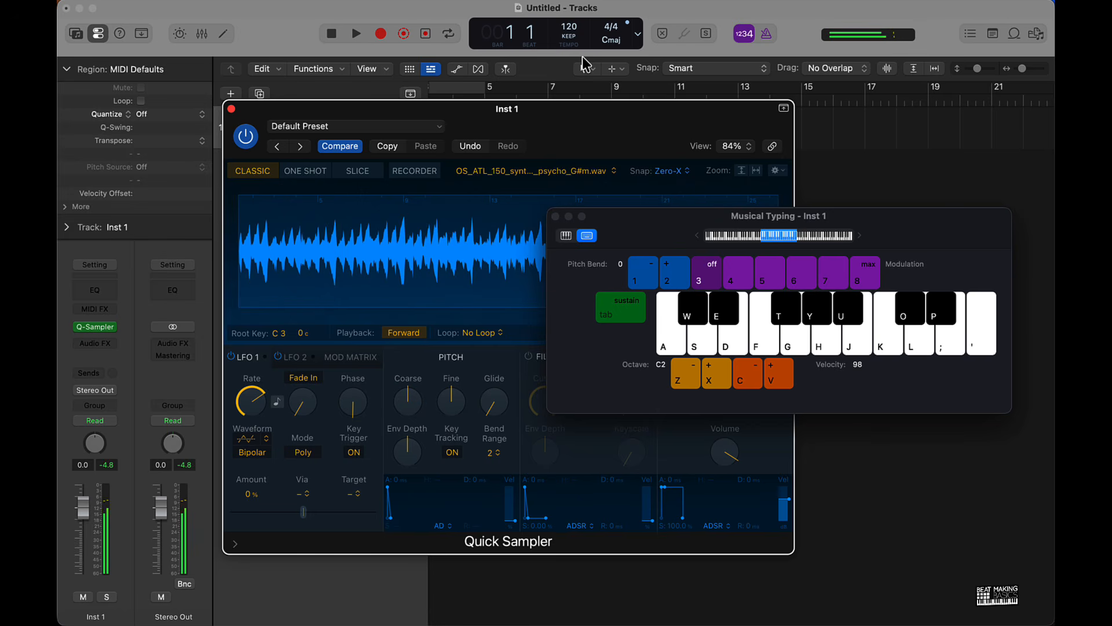
left_click_drag(582, 134, 479, 88)
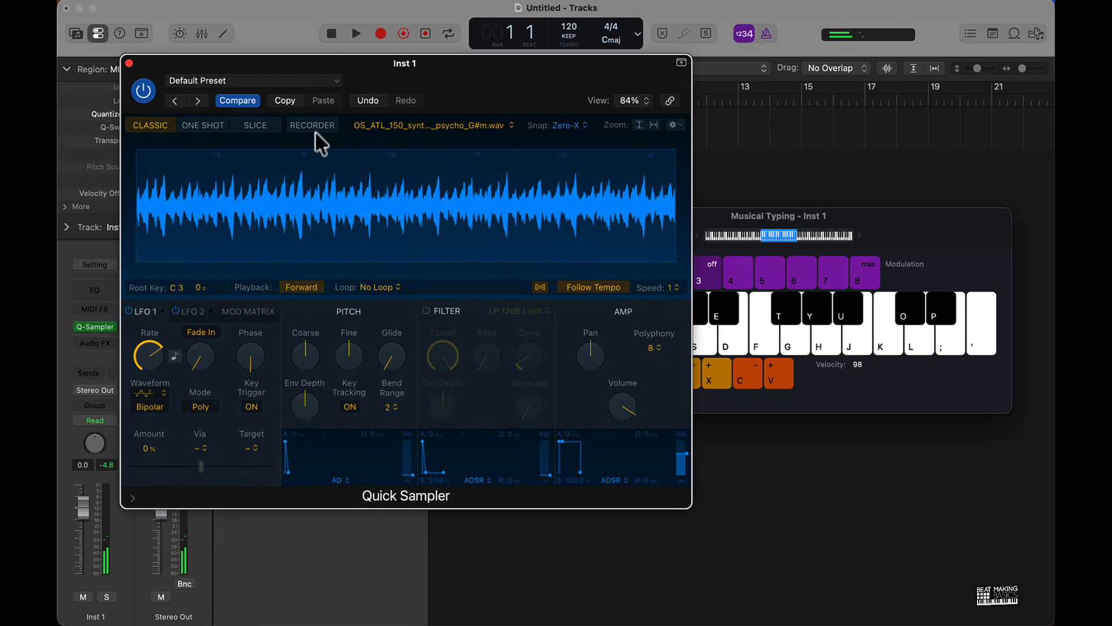
left_click(919, 241)
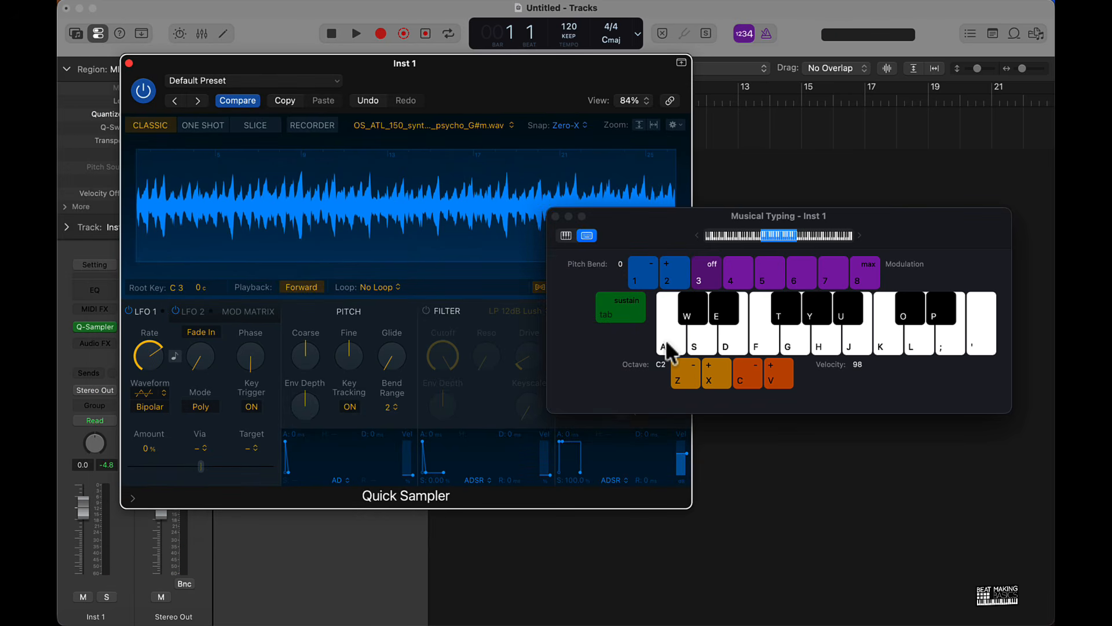
left_click_drag(646, 235, 775, 239)
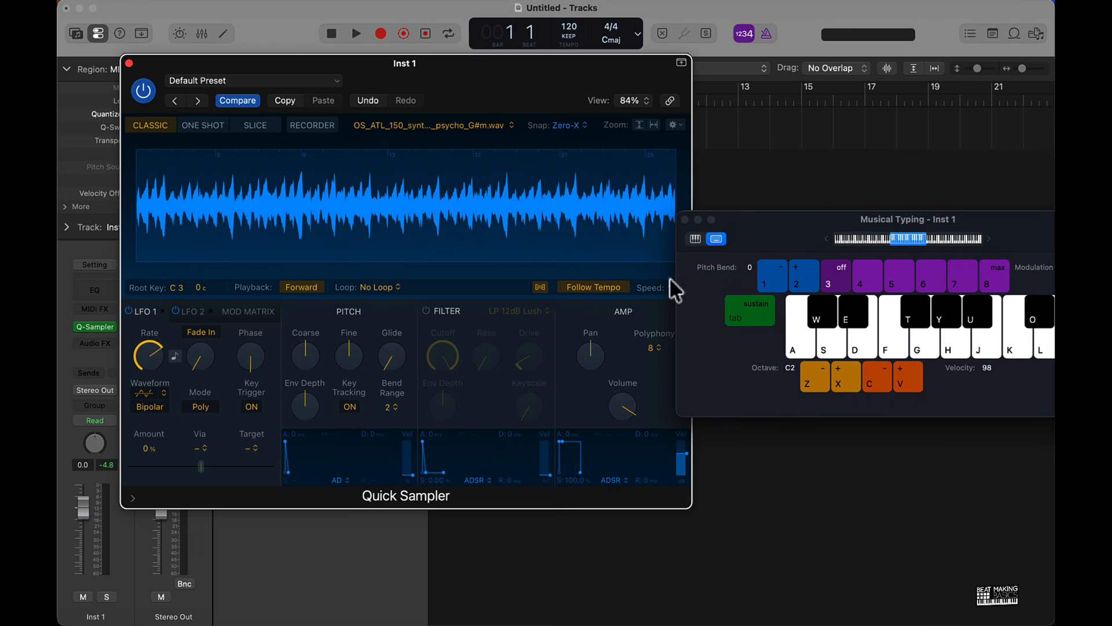
- Audition the sample at different pitches by playing notes upward from C2 on the Musical Typing keyboard
left_click(802, 347)
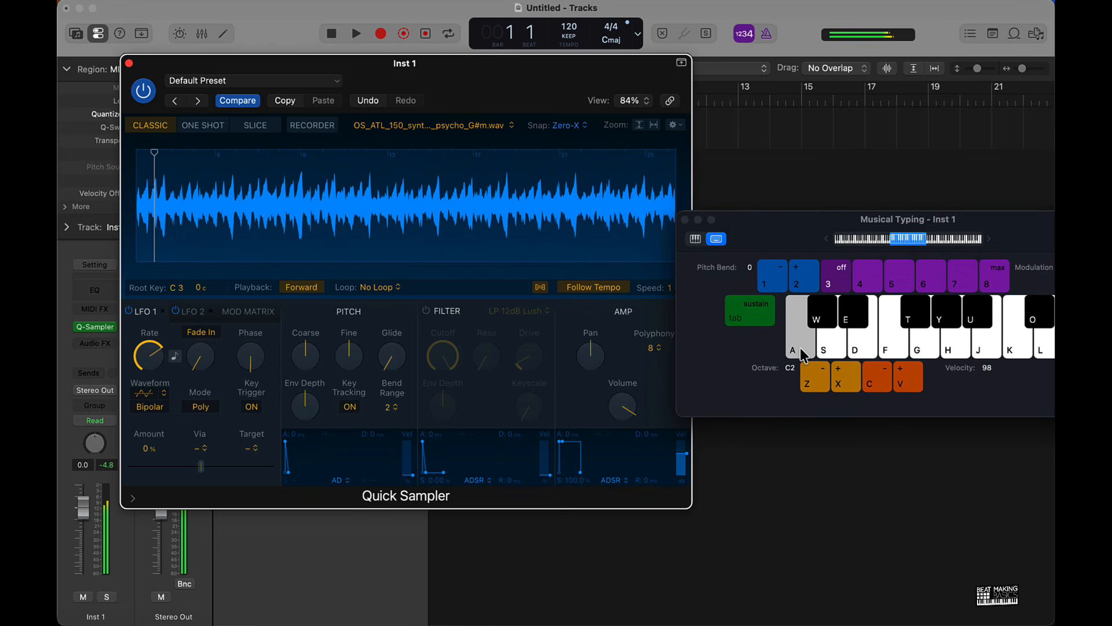
left_click(833, 352)
left_click(861, 355)
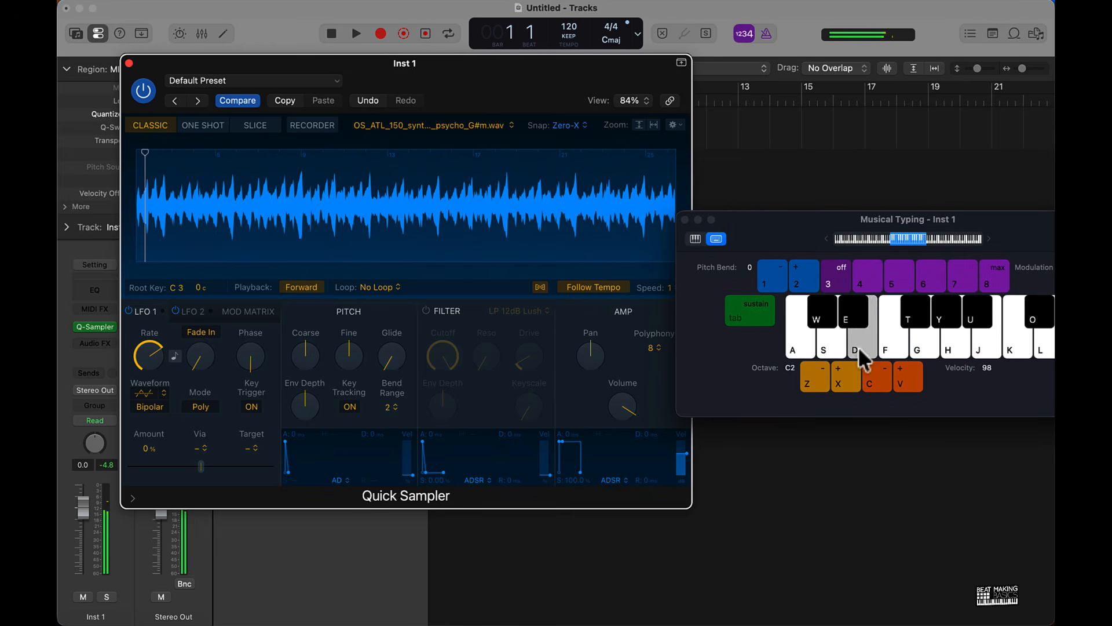
left_click(892, 346)
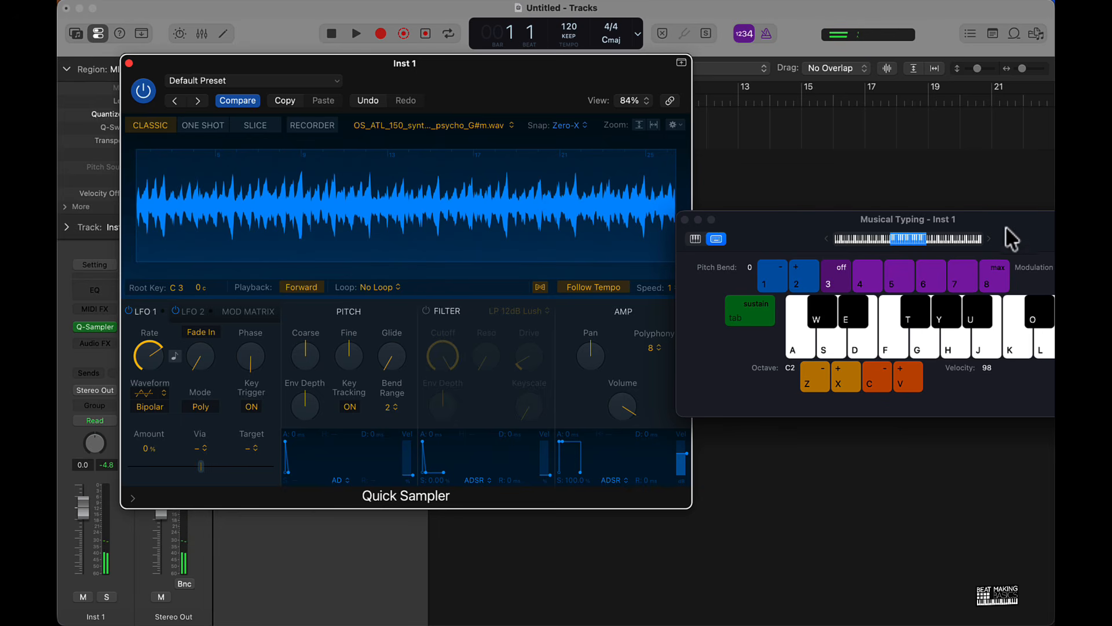
left_click_drag(1012, 238, 822, 201)
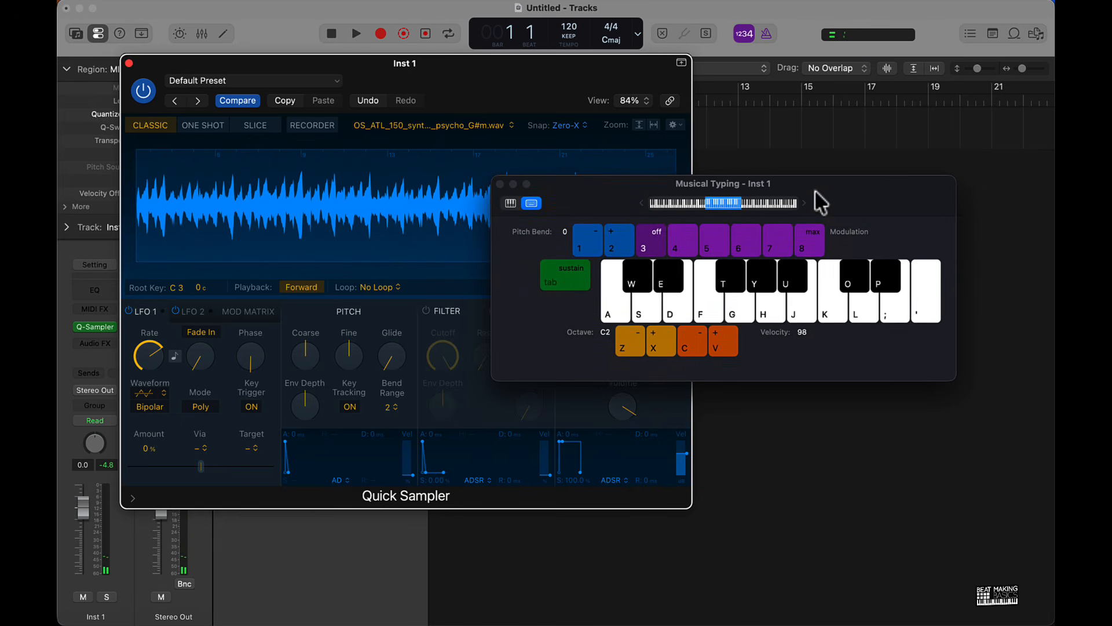
left_click(761, 290)
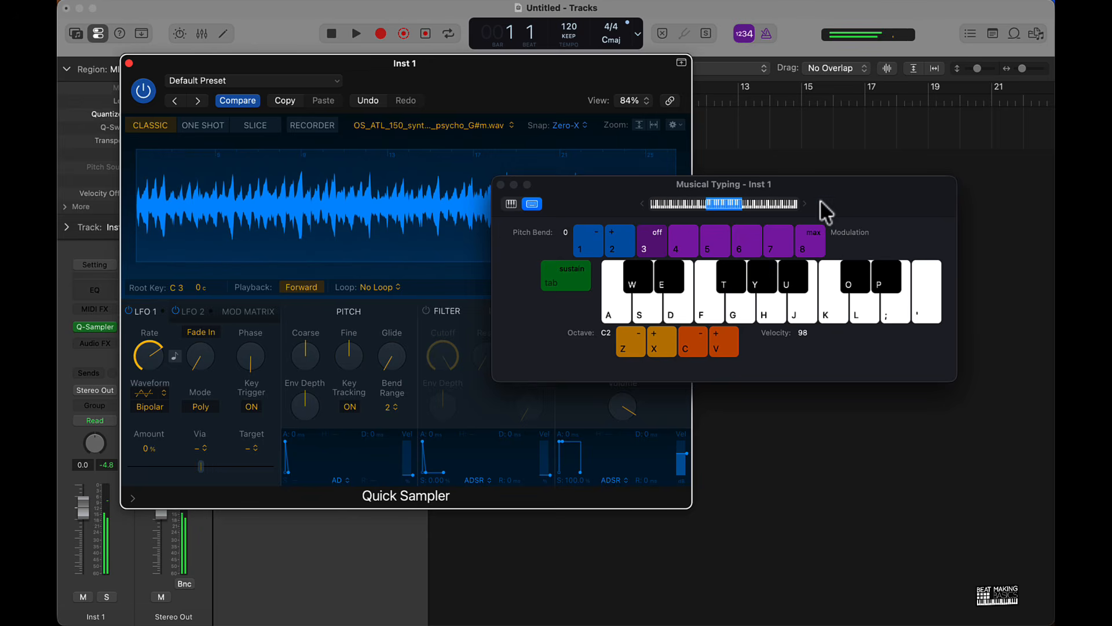
- Set the sample's playback to Reverse, audition it at B2, and close the Musical Typing and Quick Sampler windows
left_click_drag(823, 204, 970, 243)
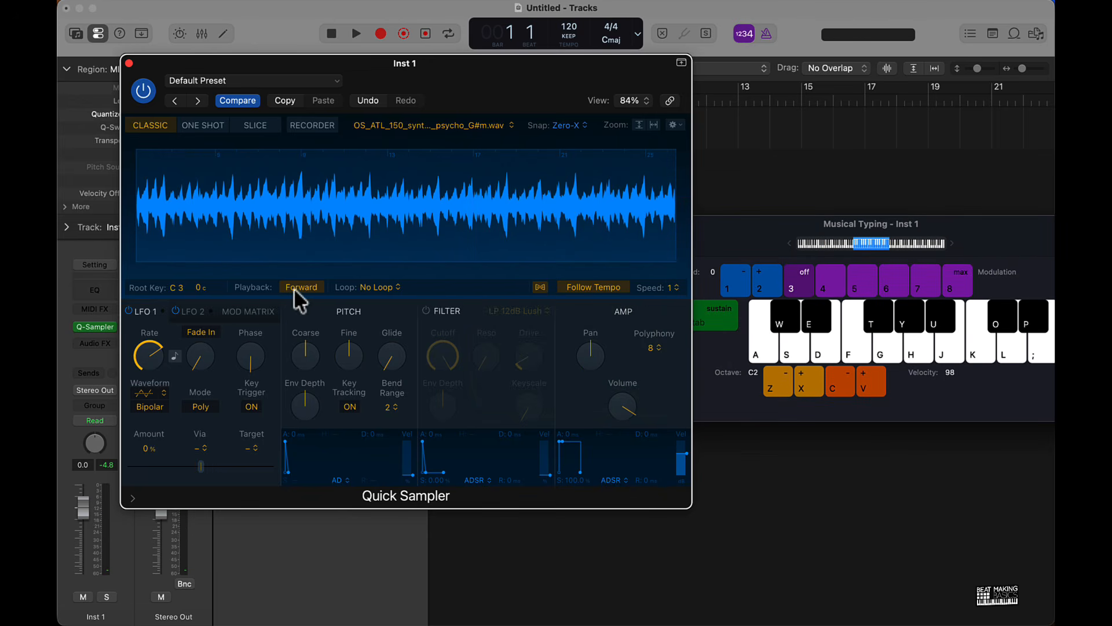
left_click_drag(779, 223, 379, 222)
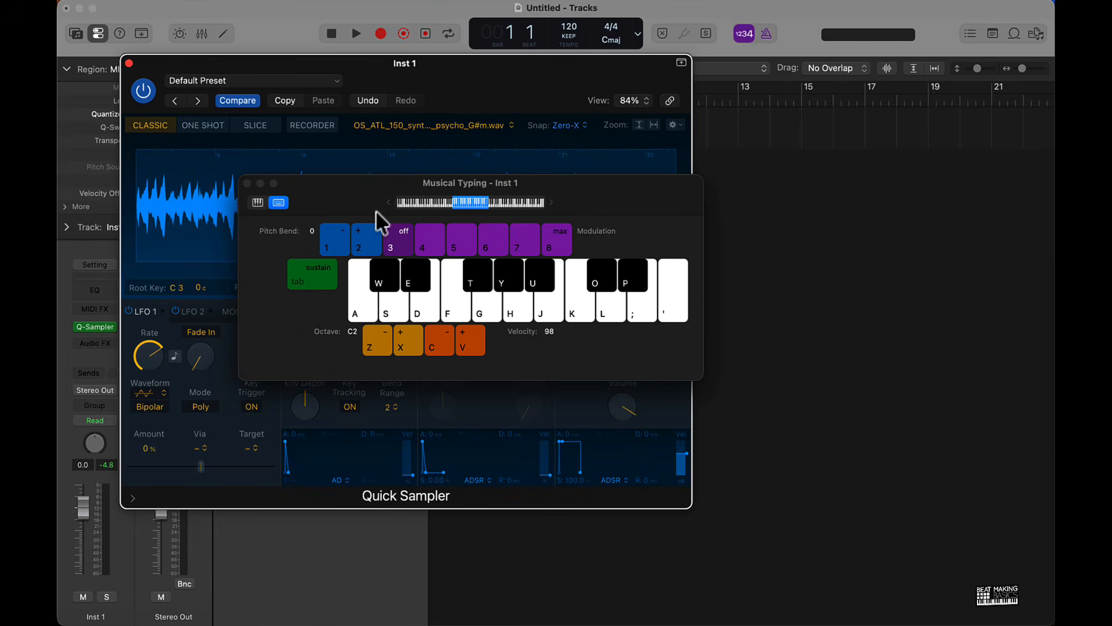
left_click(549, 318)
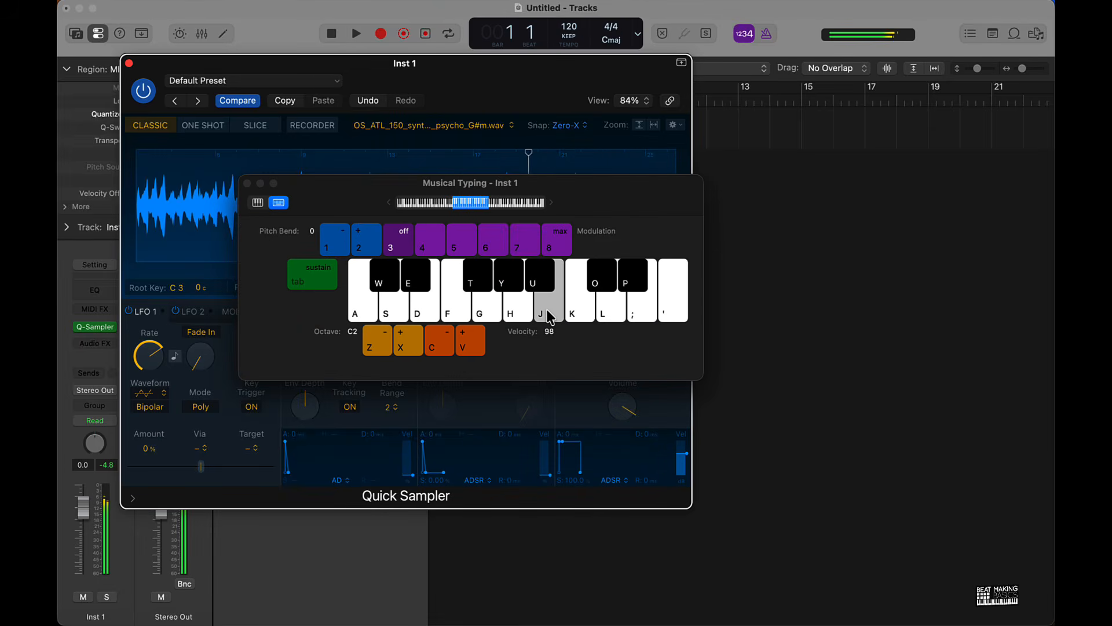
left_click(247, 183)
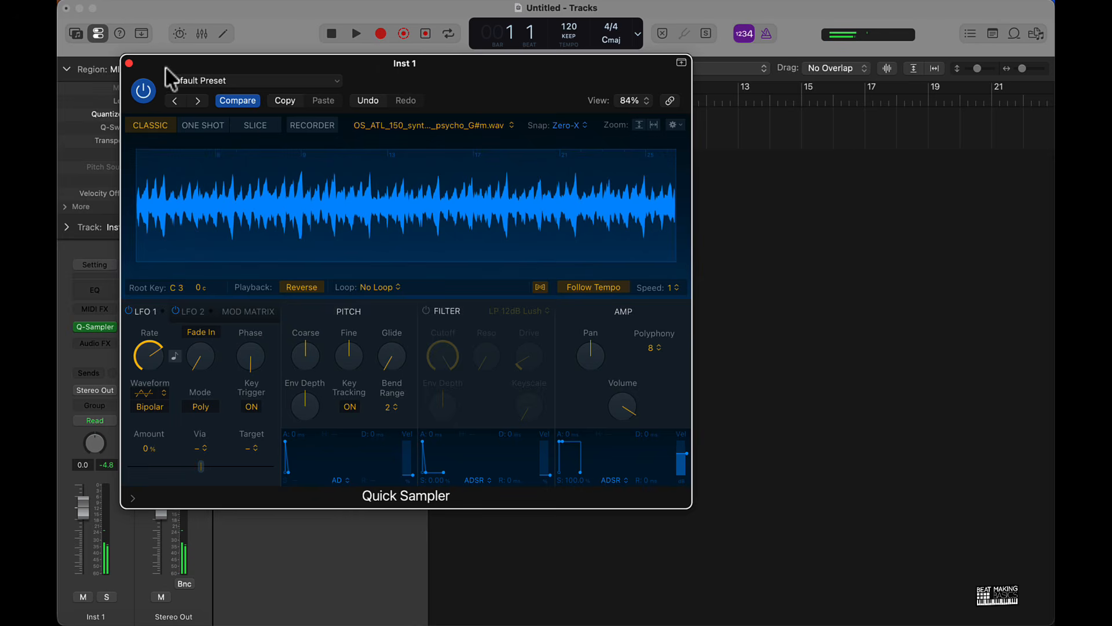
left_click(128, 63)
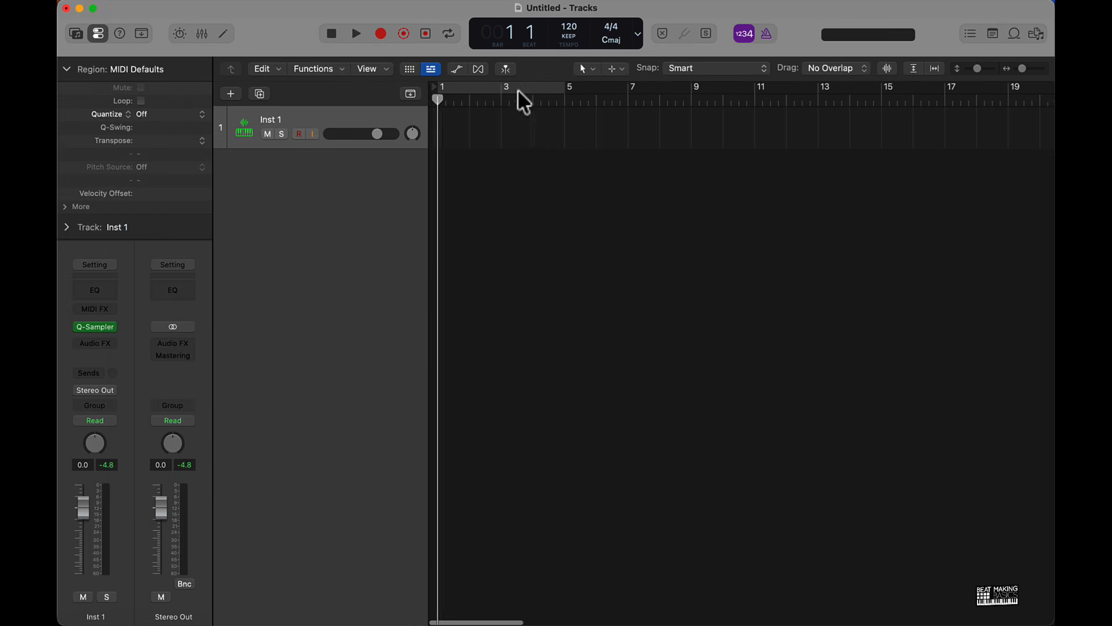
- Turn on the cycle range from bar 1 to 5 and record a sustained B2 note on the Inst 1 track
left_click(556, 87)
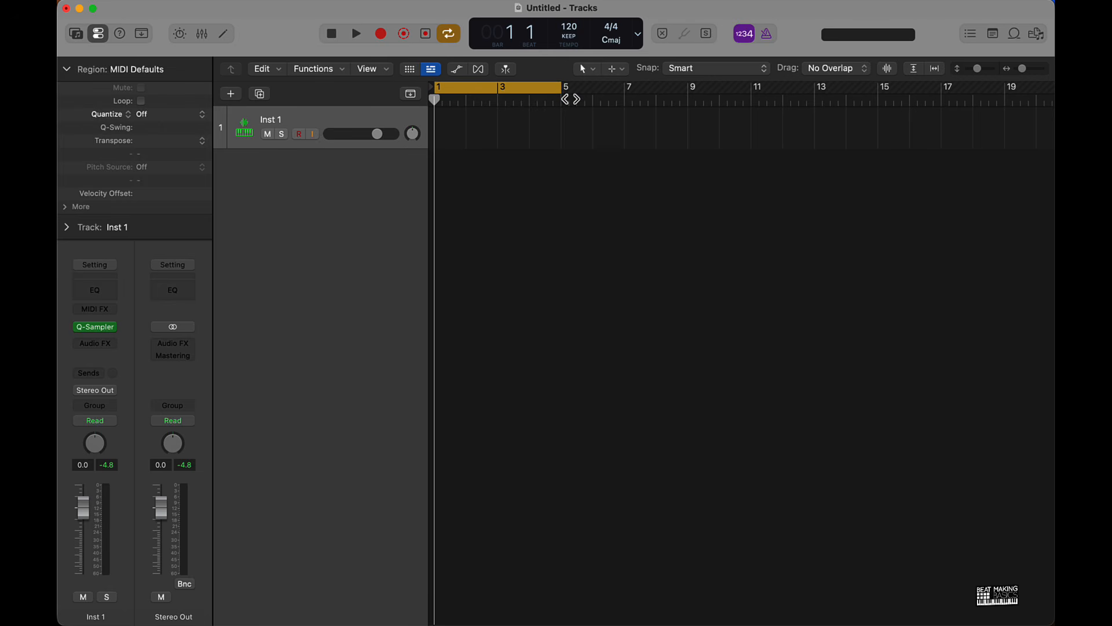
key("super+k")
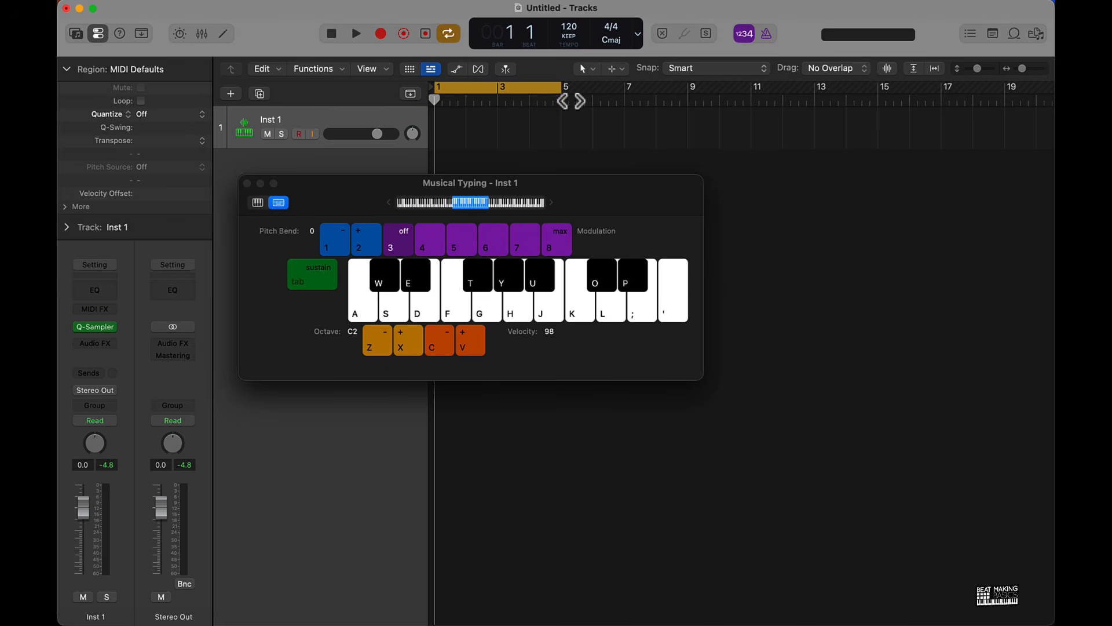
key("r")
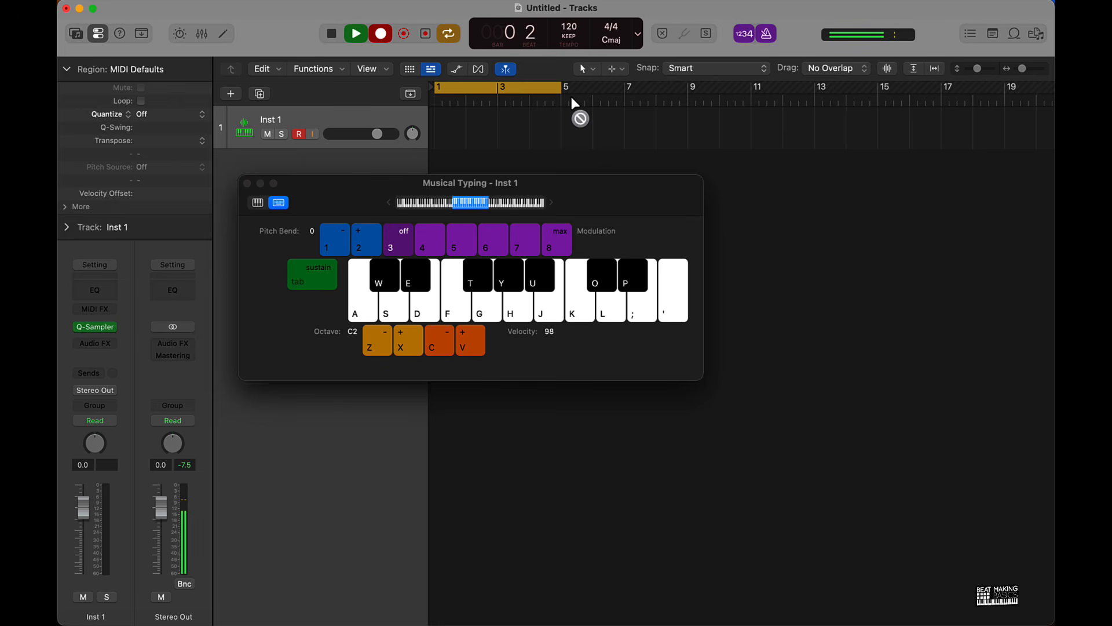
key("j")
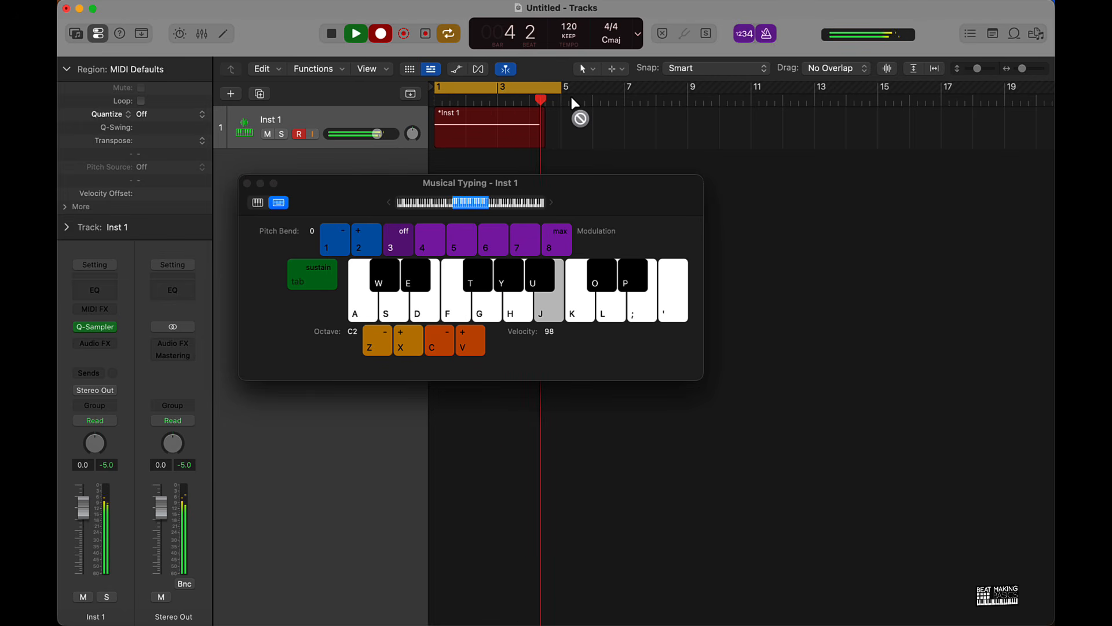
key("space")
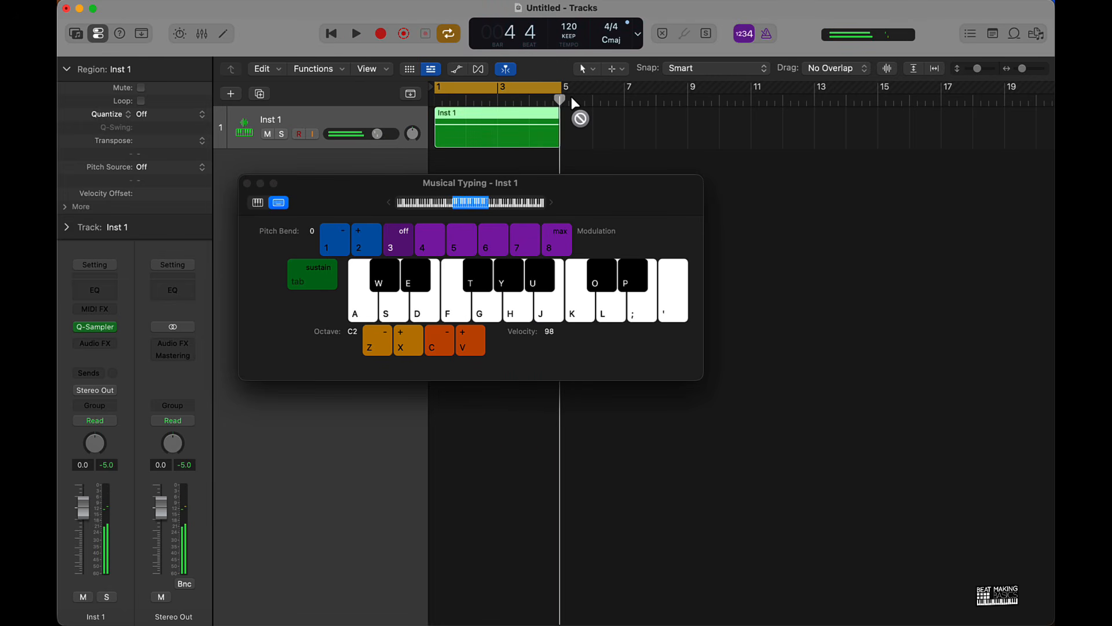
- Close Musical Typing, open the recorded Inst 1 region in the Piano Roll and select all its notes
left_click(246, 183)
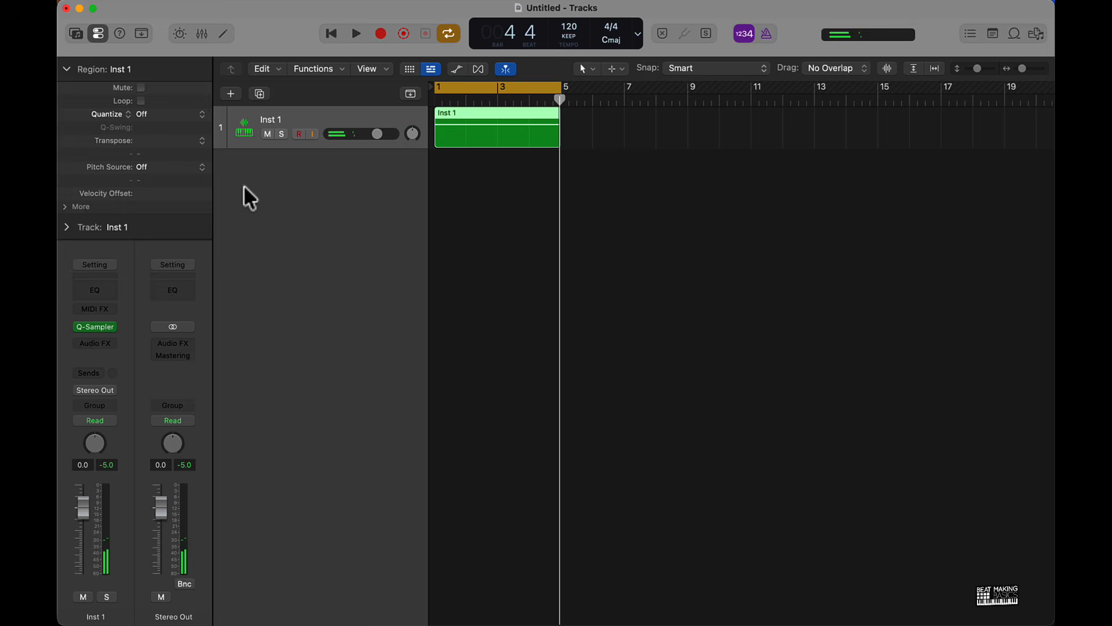
double_click(467, 135)
key("super+a")
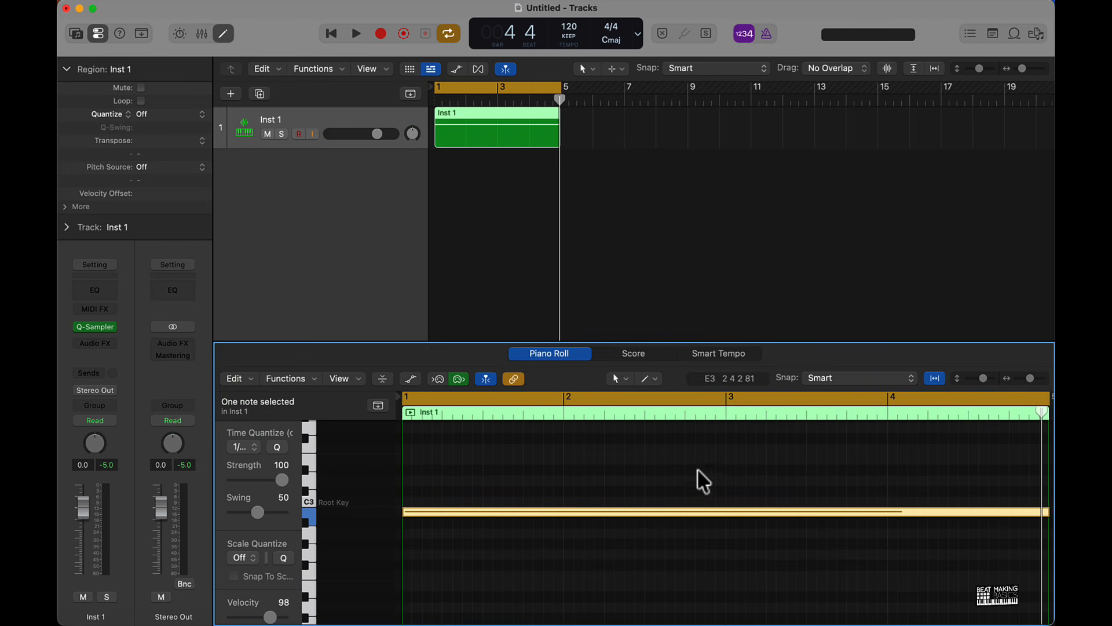
scroll(957, 494, "right", 3)
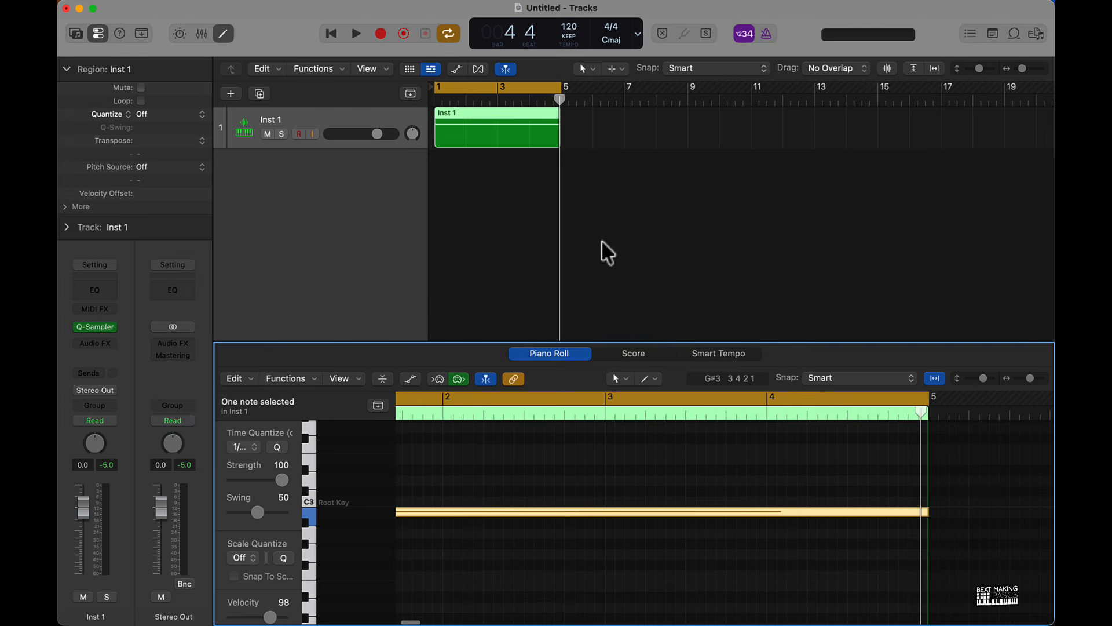
- Switch Flex off and back on in Quick Sampler, play back the recorded region with the reversed sample, and close the plug-in window
left_click(95, 327)
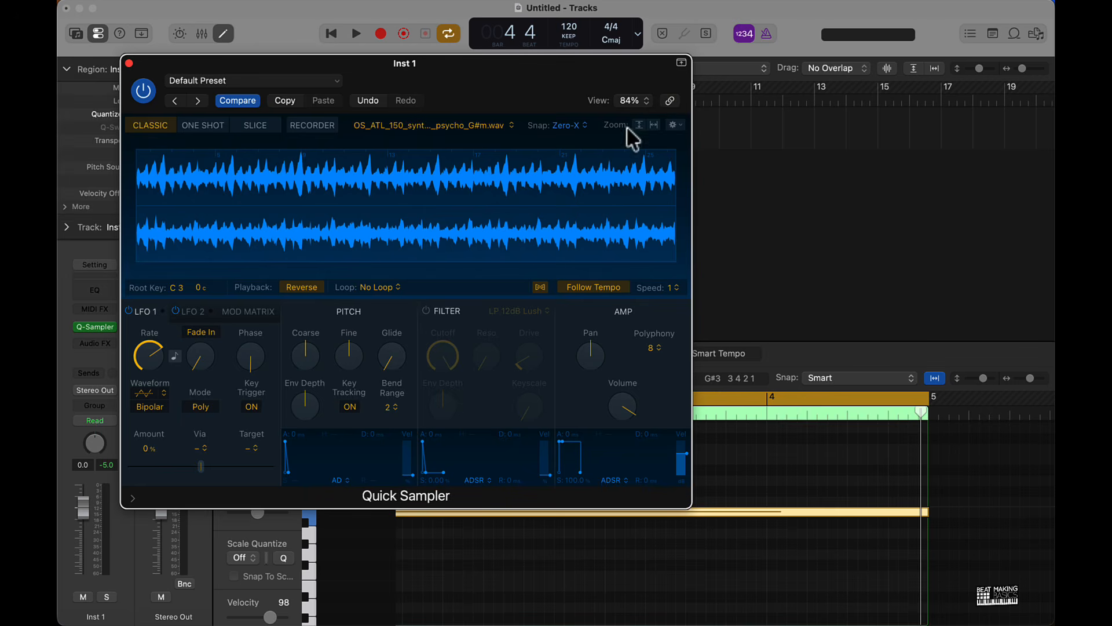
left_click(543, 287)
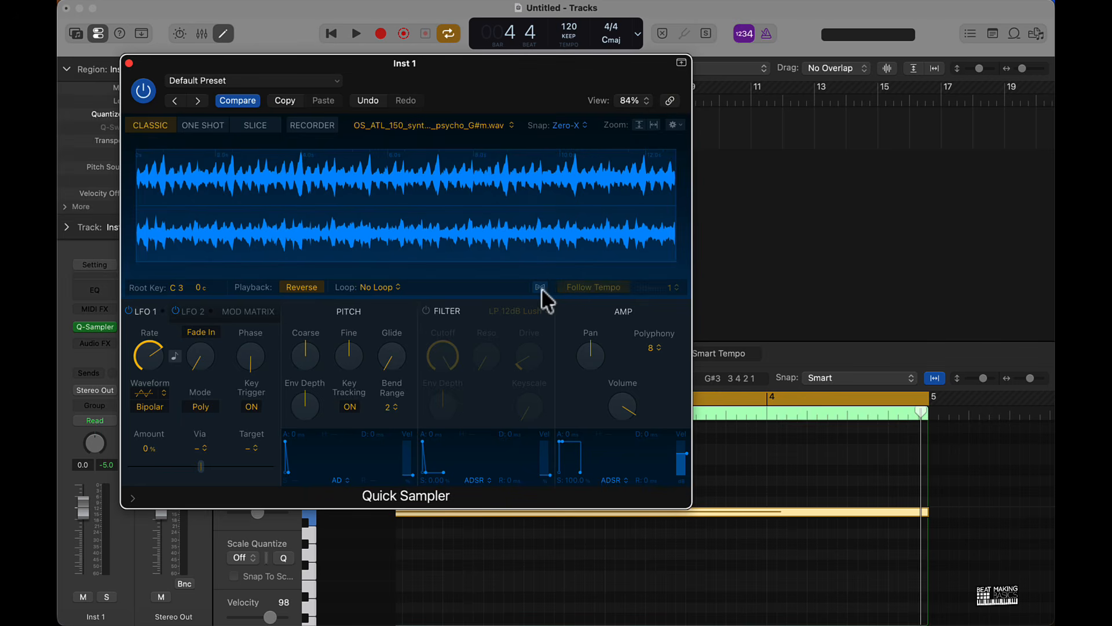
left_click(541, 287)
key("space")
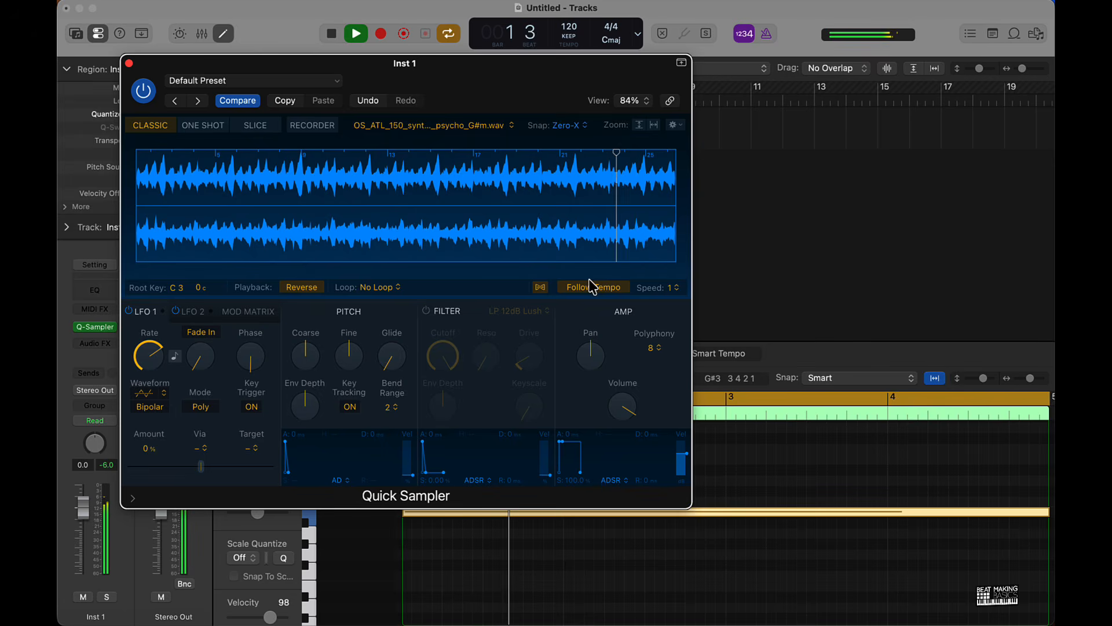
left_click_drag(168, 73, 406, 148)
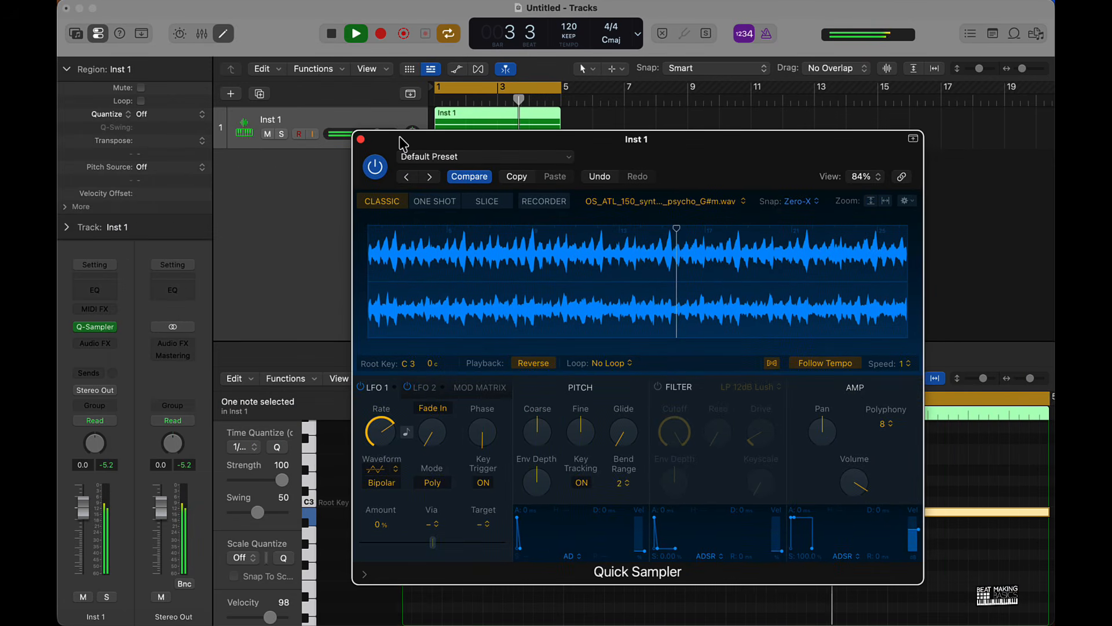
key("space")
left_click(361, 140)
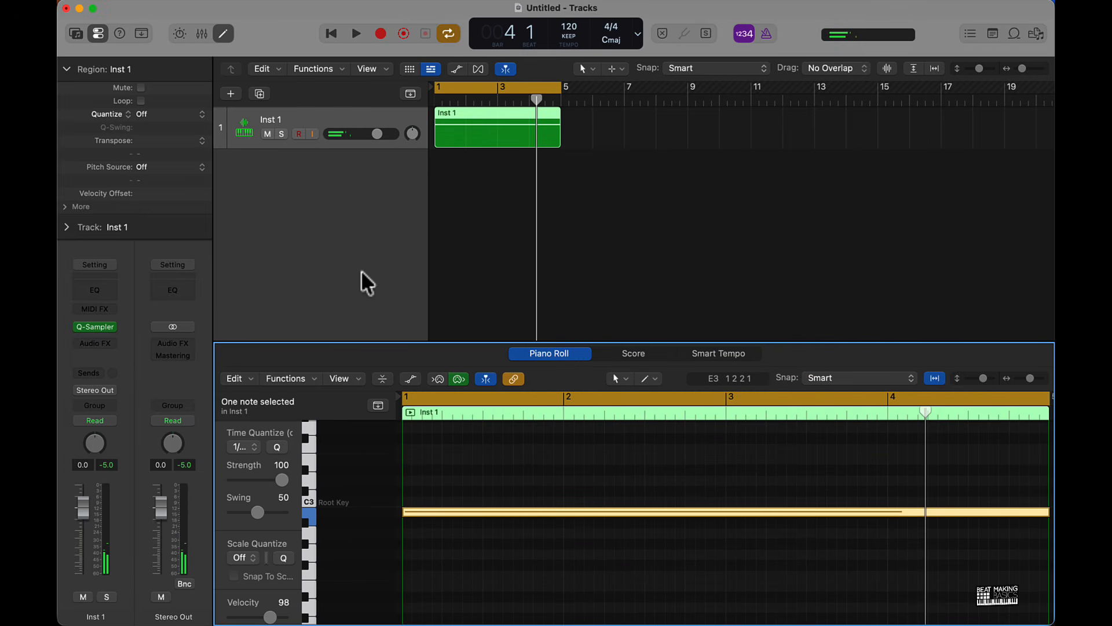
- Reopen Quick Sampler on the Inst 1 track, set the sample's playback to Forward and close the plug-in window
left_click(101, 328)
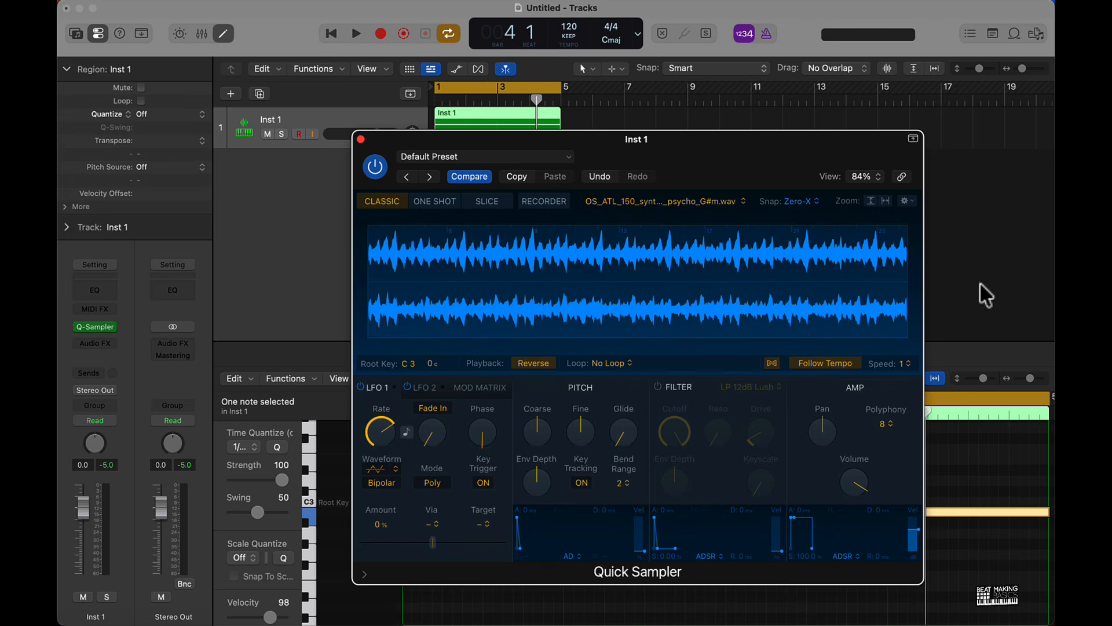
left_click(543, 363)
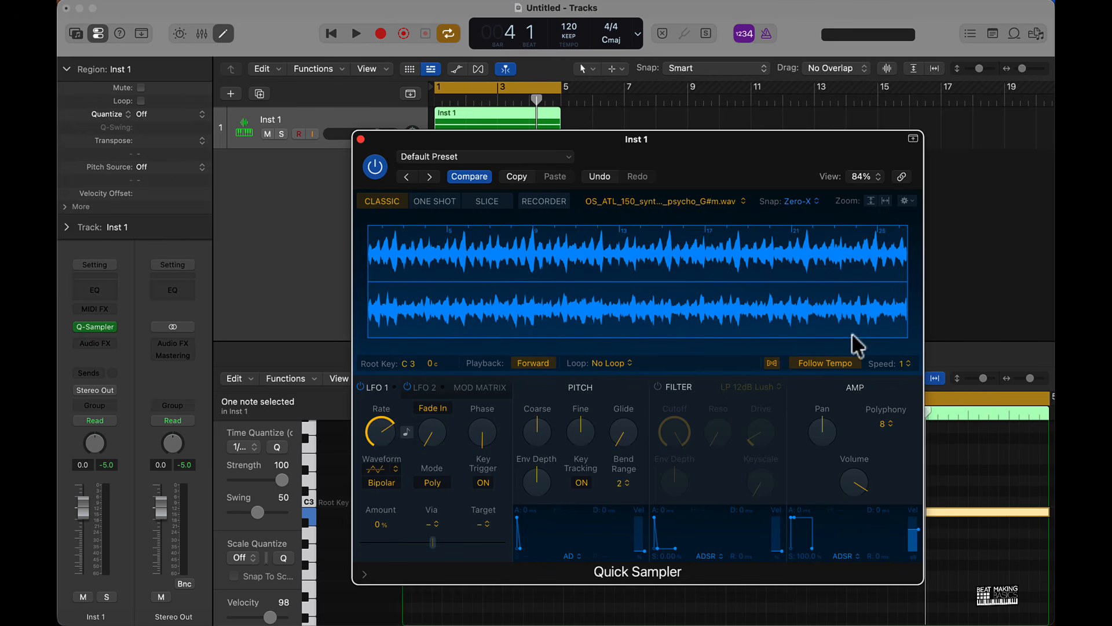
left_click(360, 140)
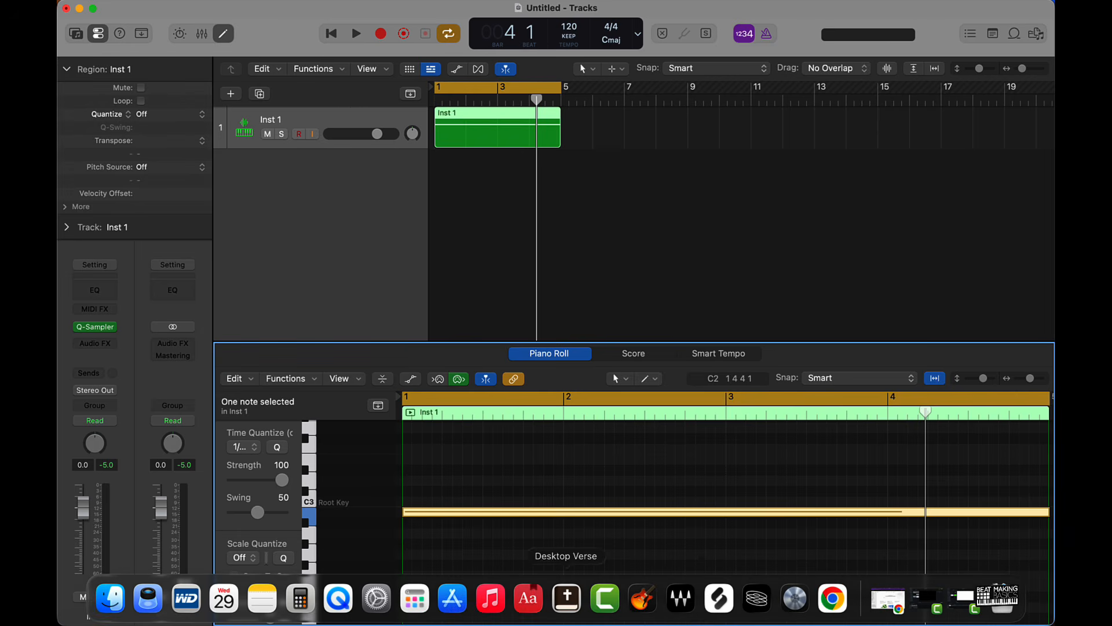
- Switch to Splice, bring the OS_ATL_150 synth arp melody into Logic Pro as an audio track starting at bar 1, and mute the Inst 1 track
left_click(719, 600)
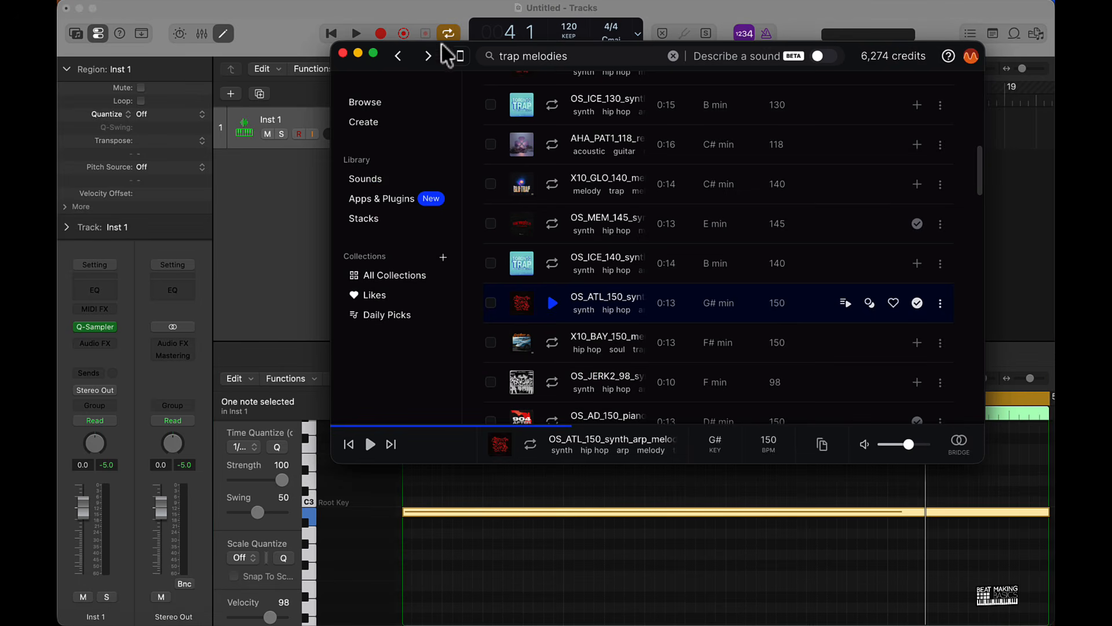
left_click_drag(447, 63, 157, 88)
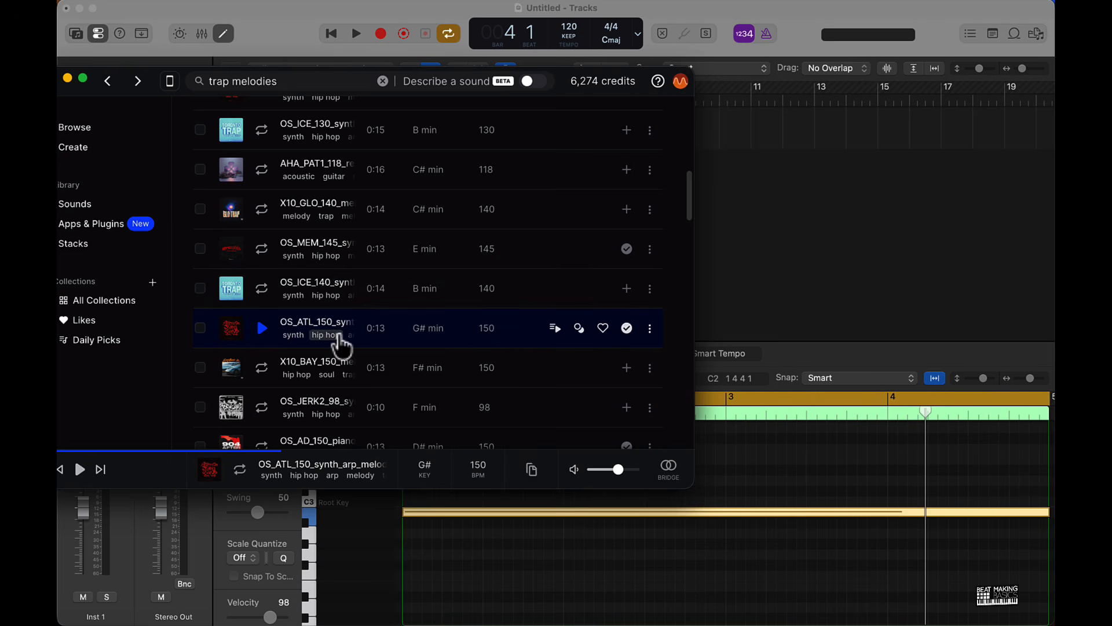
left_click_drag(315, 334, 809, 273)
left_click_drag(911, 169, 470, 179)
left_click(267, 134)
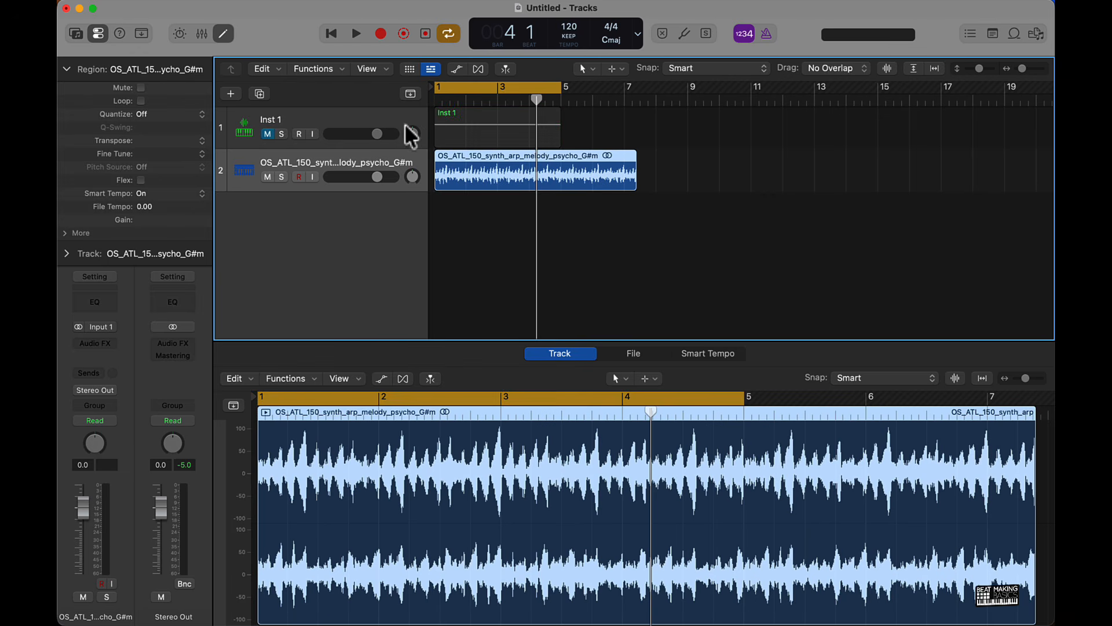
- Enable Flex on the audio melody track in Polyphonic (Auto) mode, stretch its region to bar 9, and play it back briefly
left_click(479, 71)
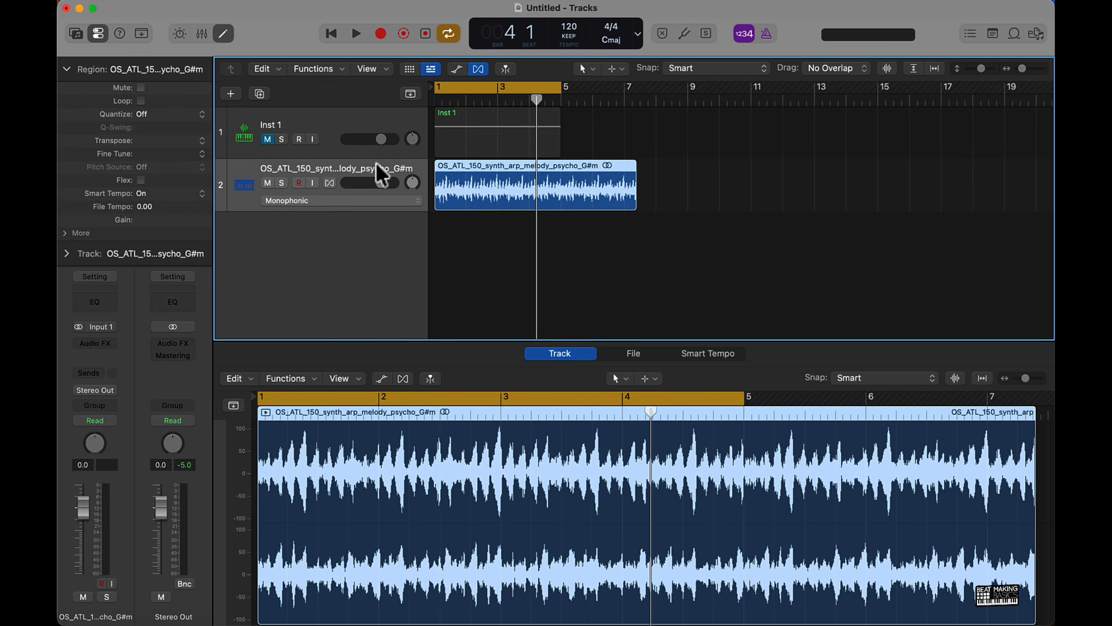
left_click(330, 183)
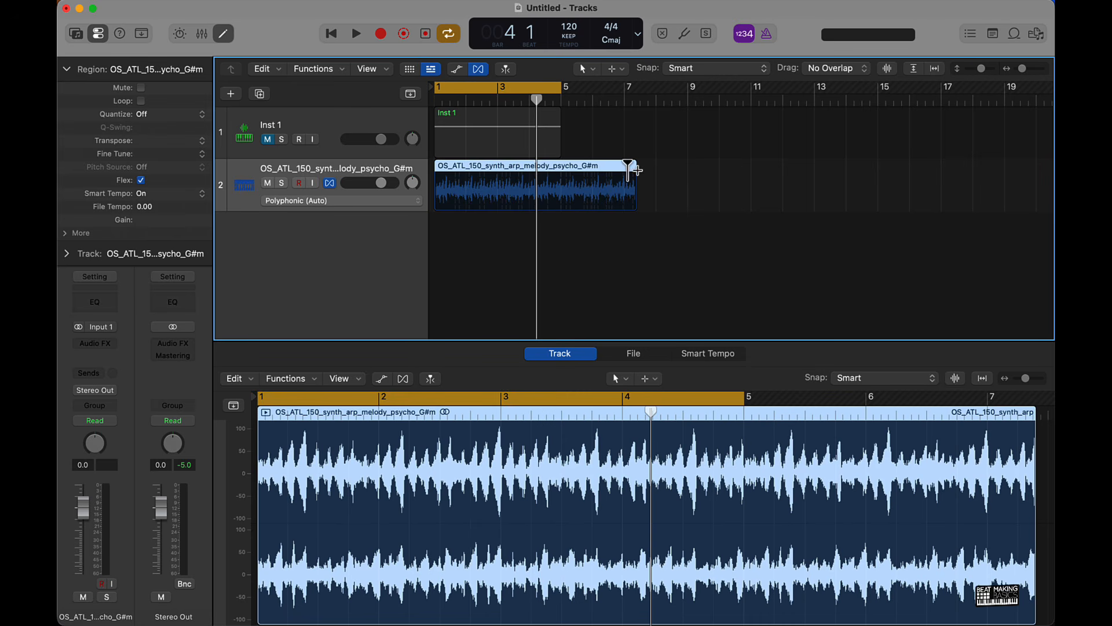
left_click_drag(635, 169, 688, 168)
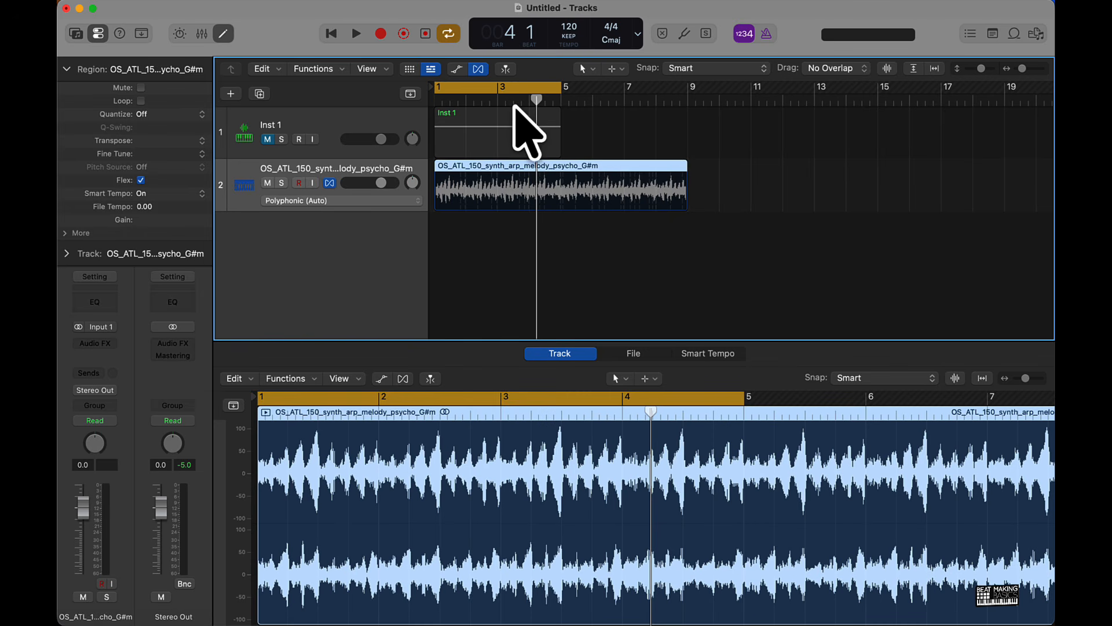
key("space")
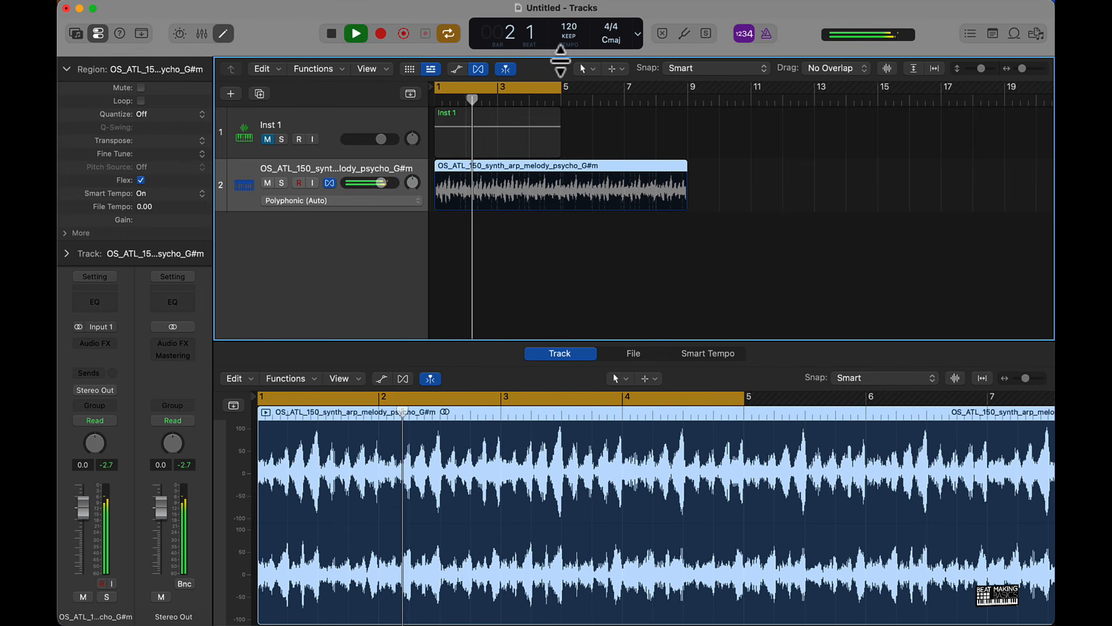
key("space")
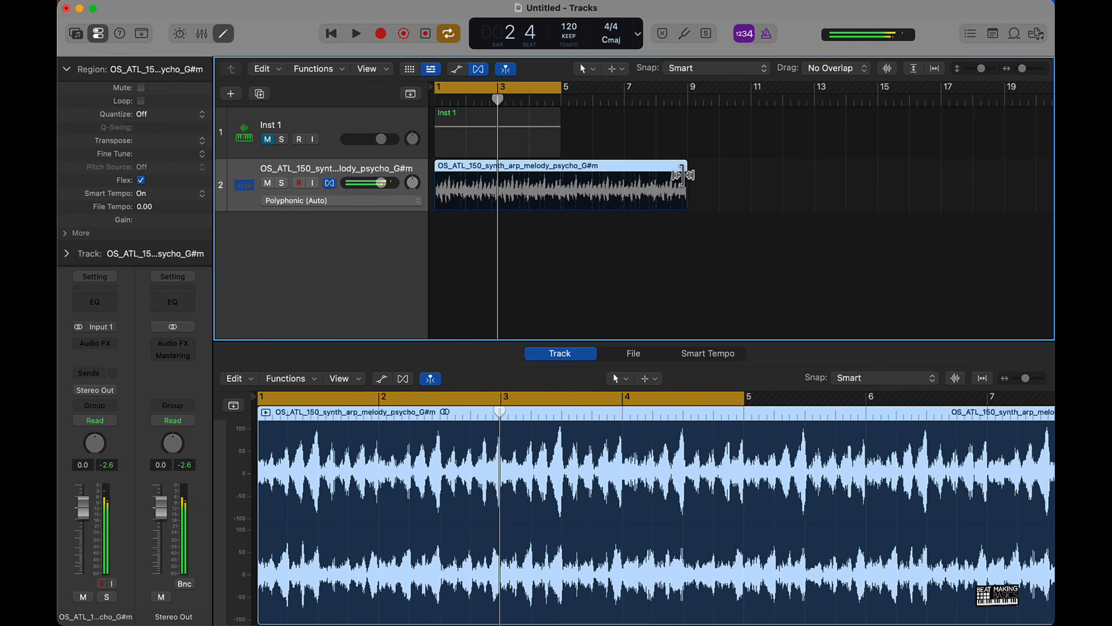
- Stretch the audio melody region to four bars and check its timing against the metronome, leaving the metronome off
left_click_drag(683, 171, 559, 170)
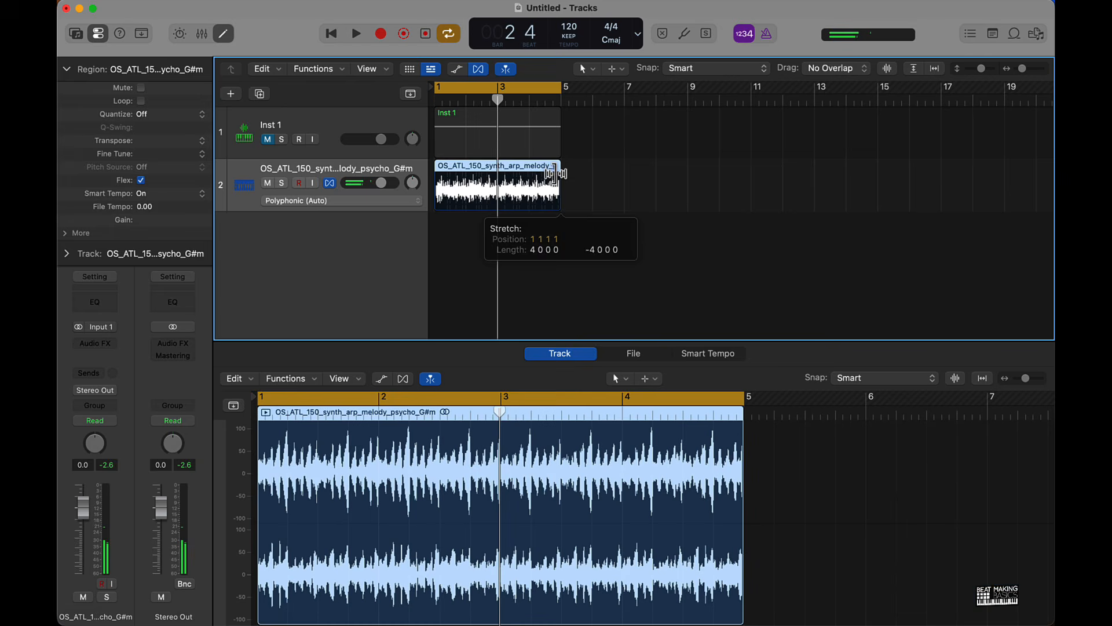
key("space")
left_click(767, 33)
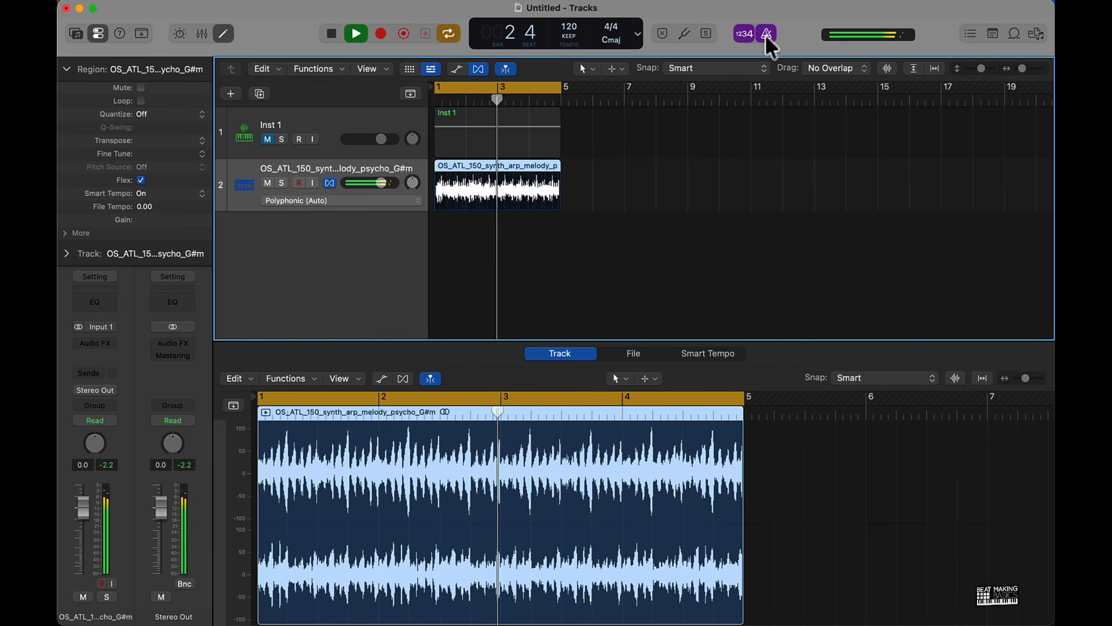
key("space")
left_click(767, 33)
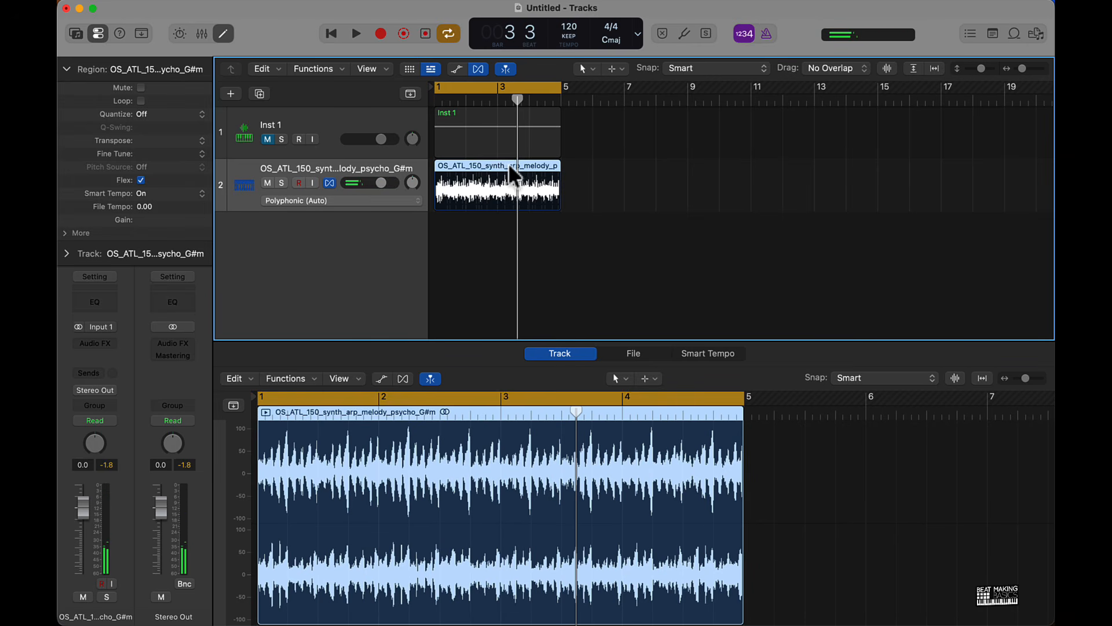
- Create a Quick Sampler (Original) track from the stretched melody region and make its sample follow the tempo
left_click_drag(507, 177, 340, 251)
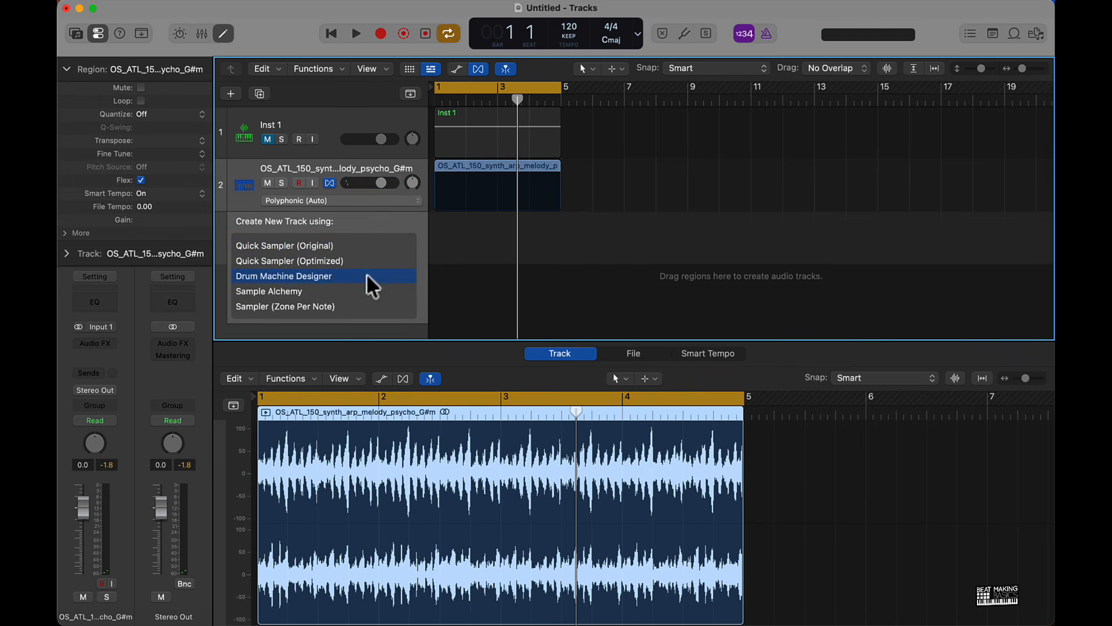
left_click(328, 250)
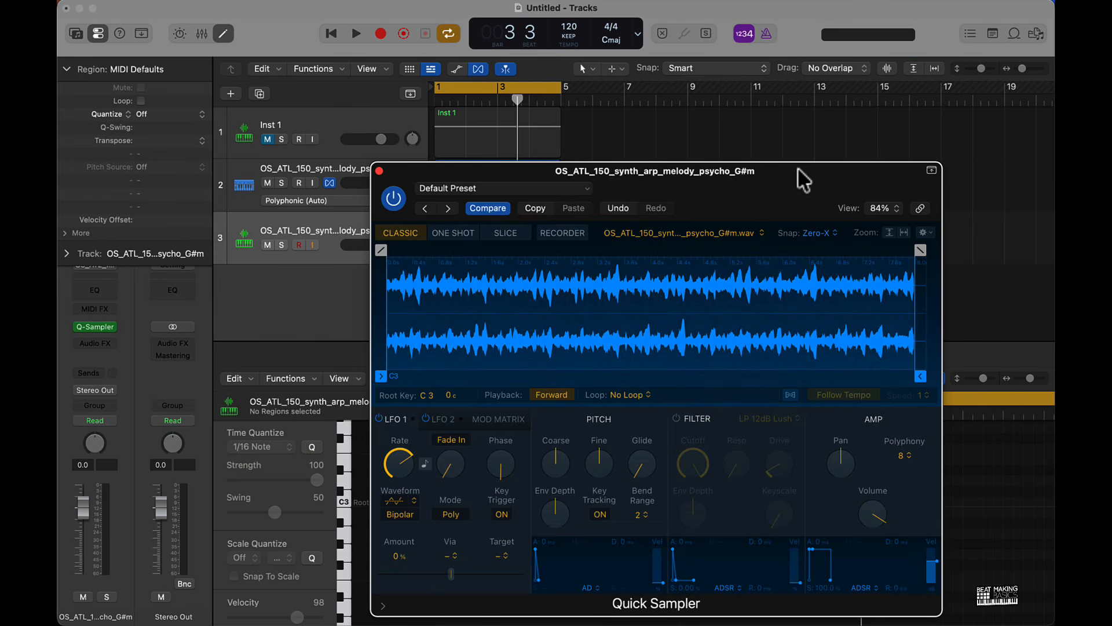
left_click_drag(802, 179, 557, 109)
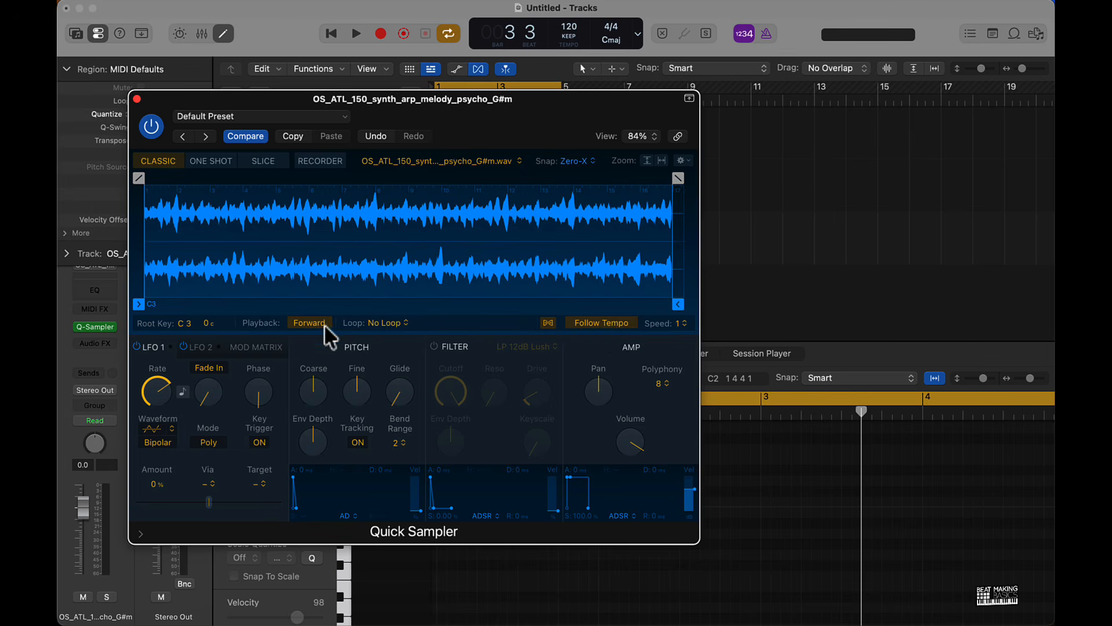
- Set the new sampler's playback to Reverse and audition the B2 note with Musical Typing
key("super+k")
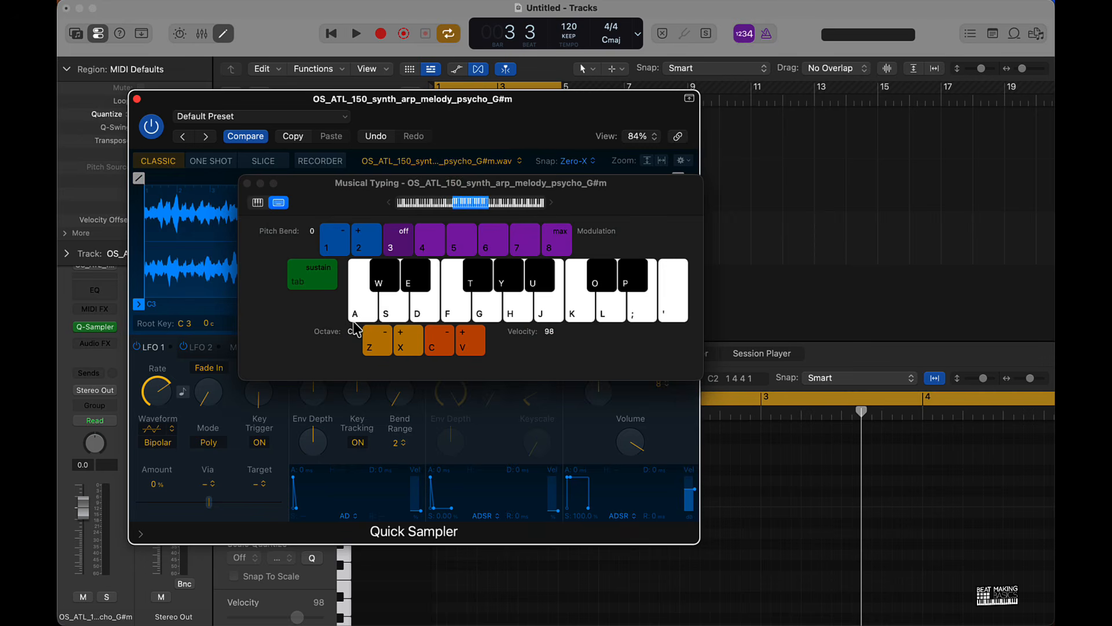
key("j")
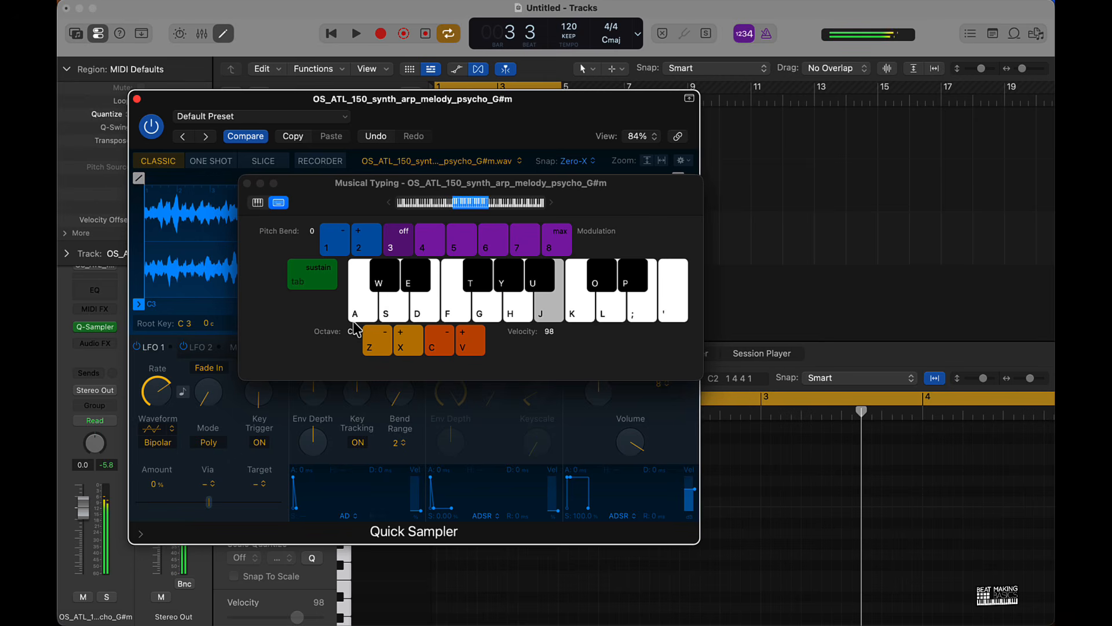
left_click(549, 147)
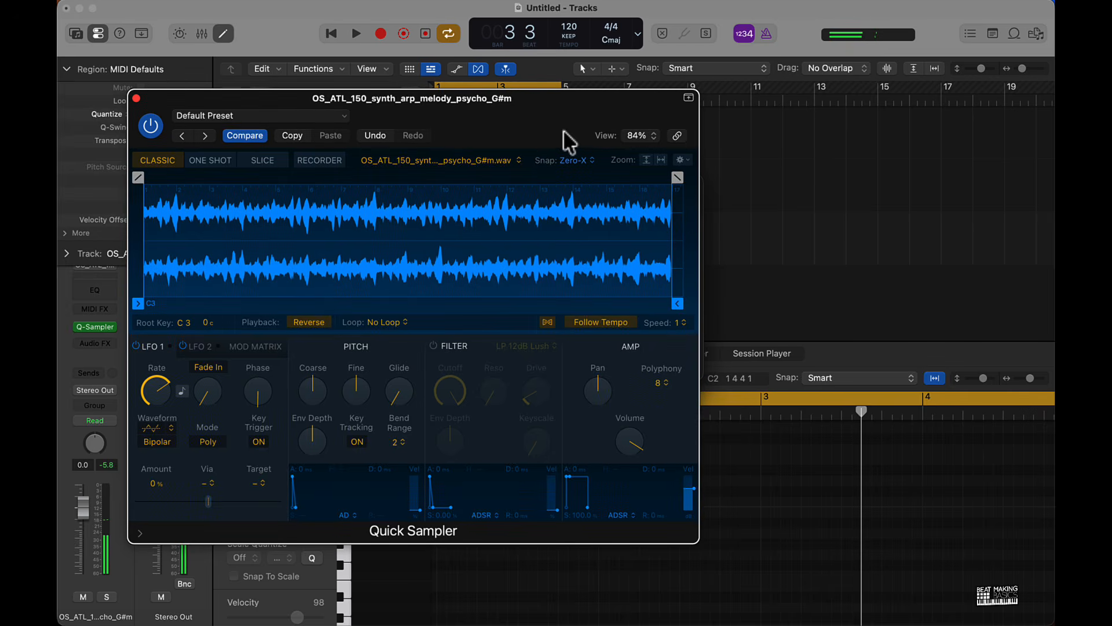
- Try the reversed sample at 1/2 speed by auditioning the B2 note, and restore the speed to 1
left_click(683, 324)
left_click(682, 316)
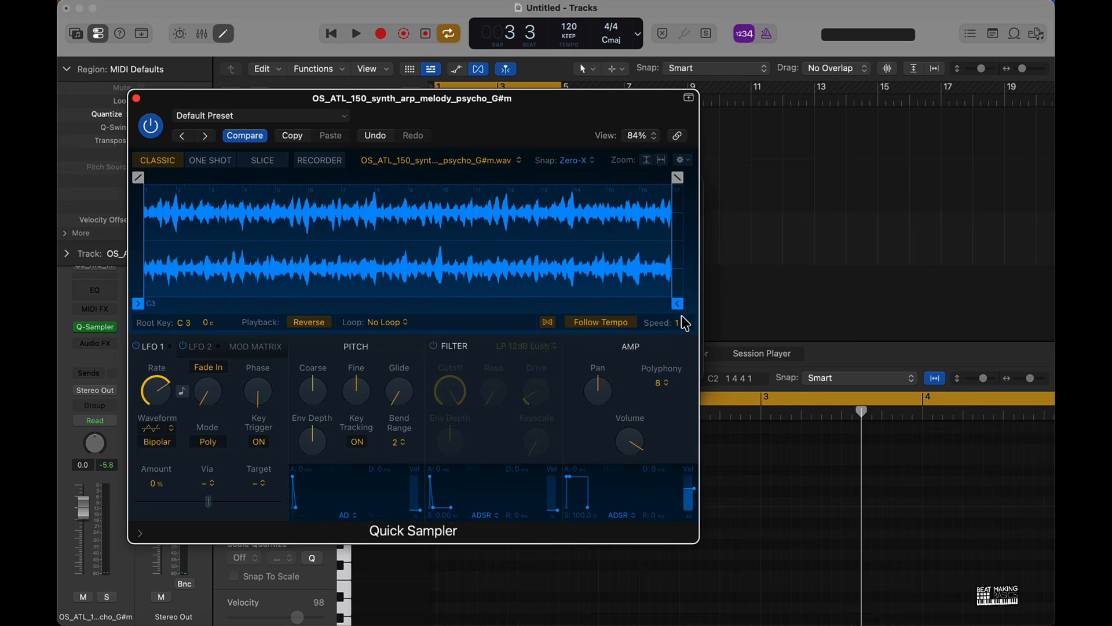
key("super+k")
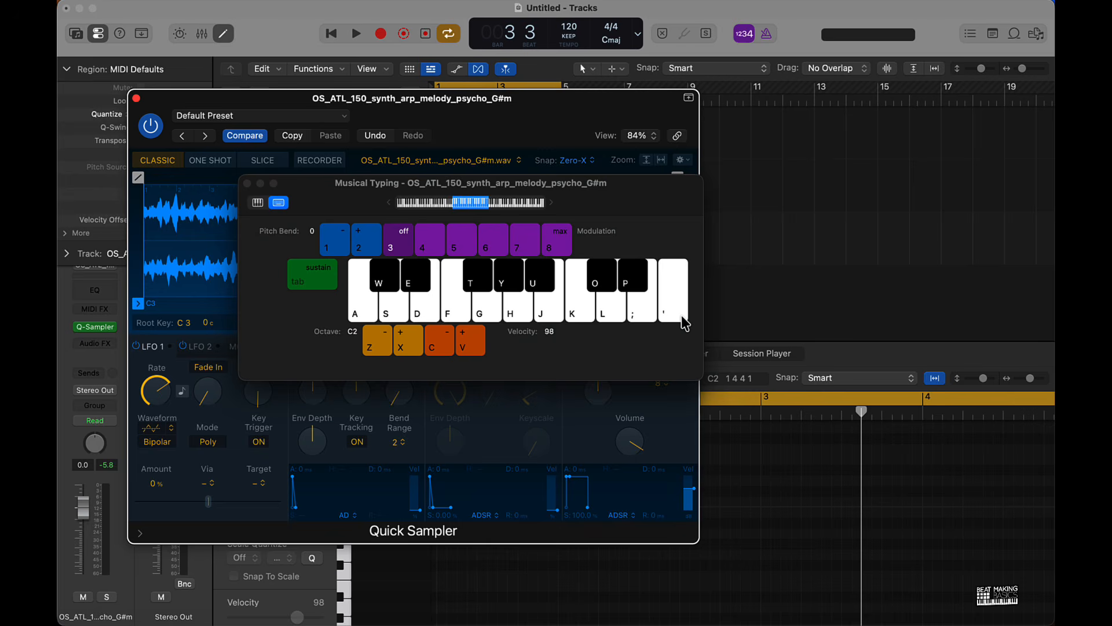
key("j")
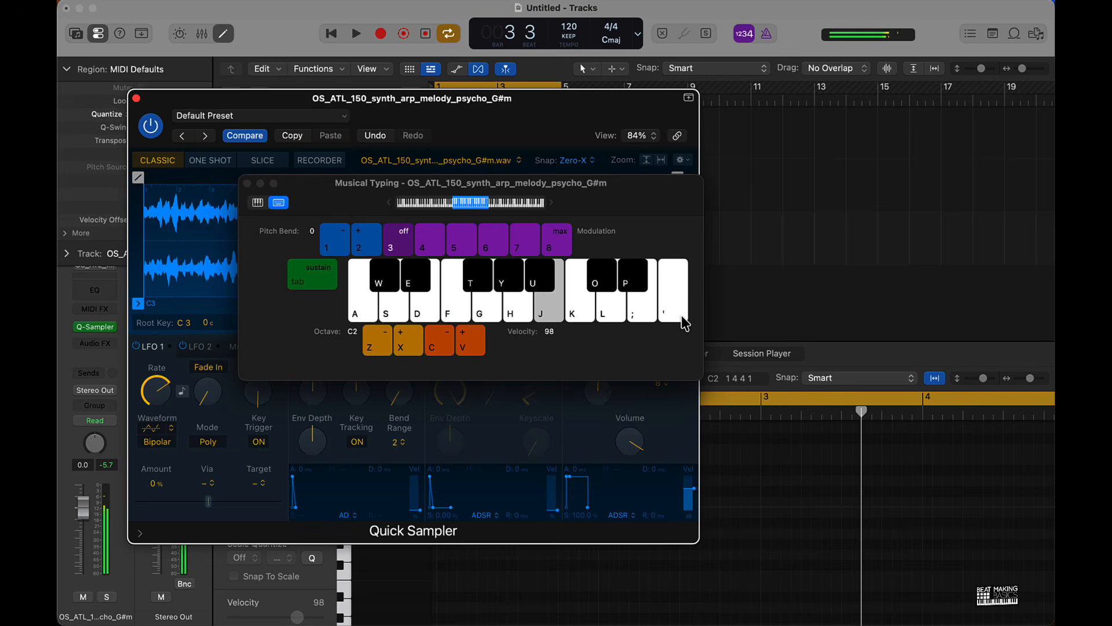
left_click(552, 143)
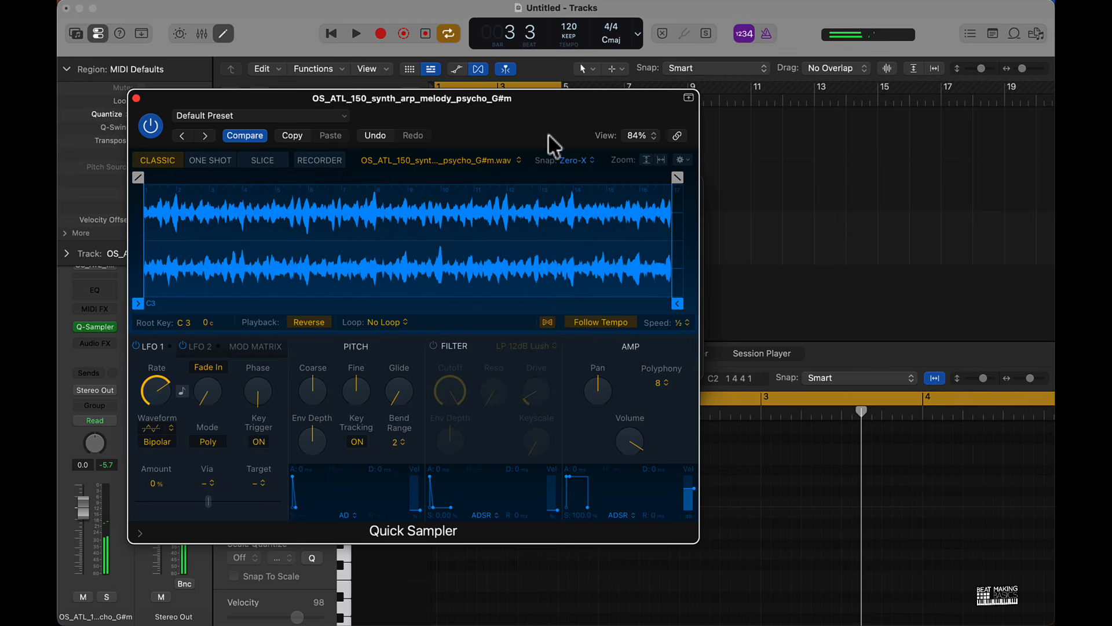
left_click(686, 325)
left_click(662, 323)
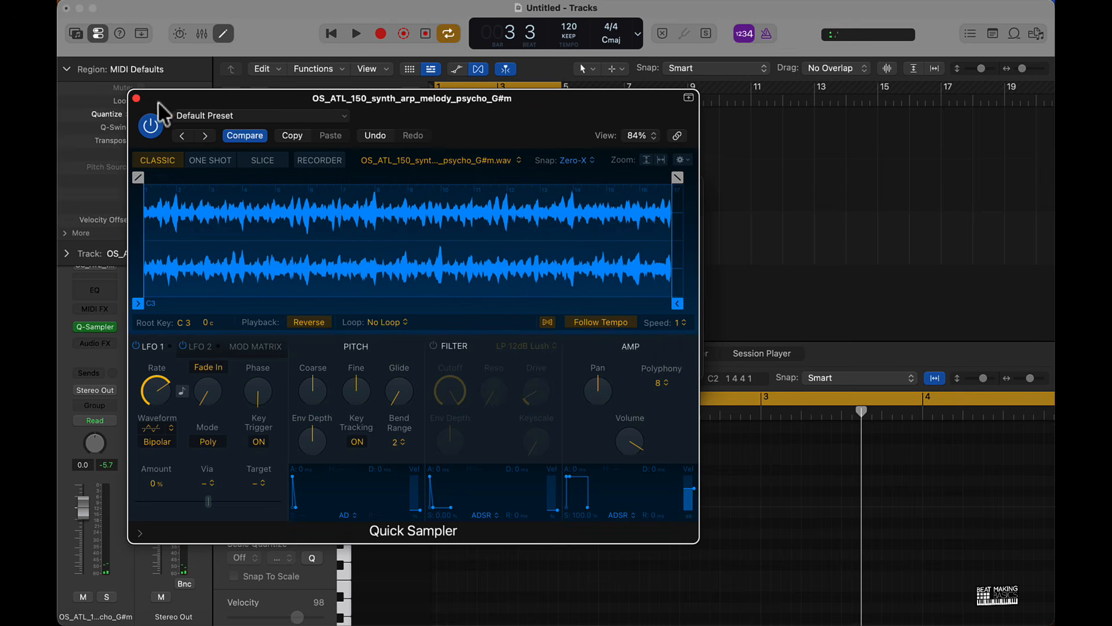
- Close the Quick Sampler window and move the Musical Typing keyboard away from the track headers
left_click(137, 99)
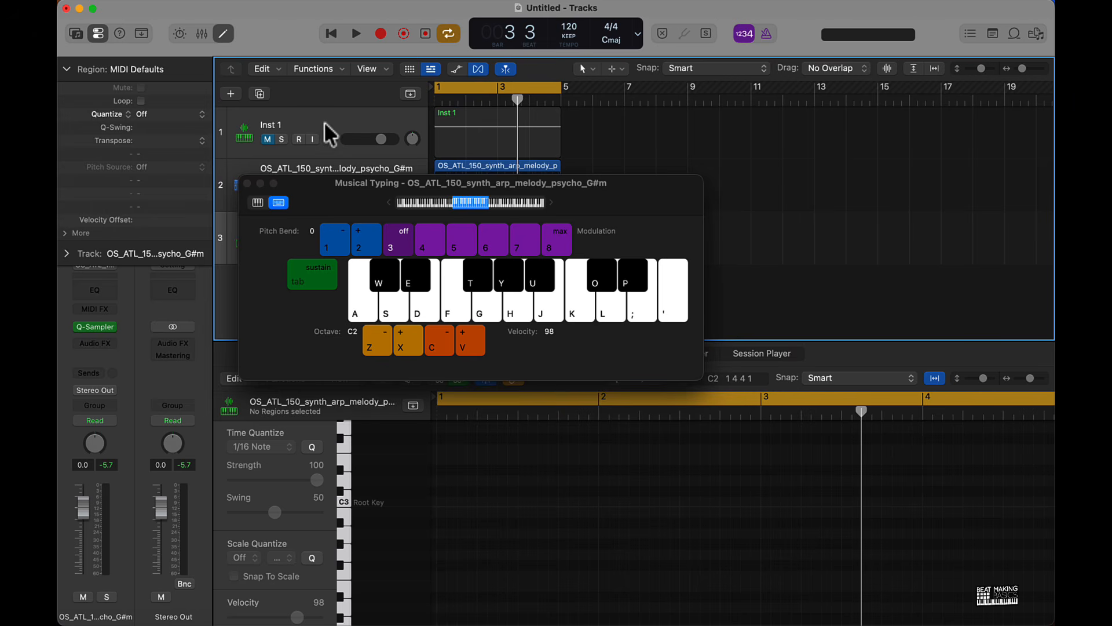
left_click_drag(311, 198, 708, 149)
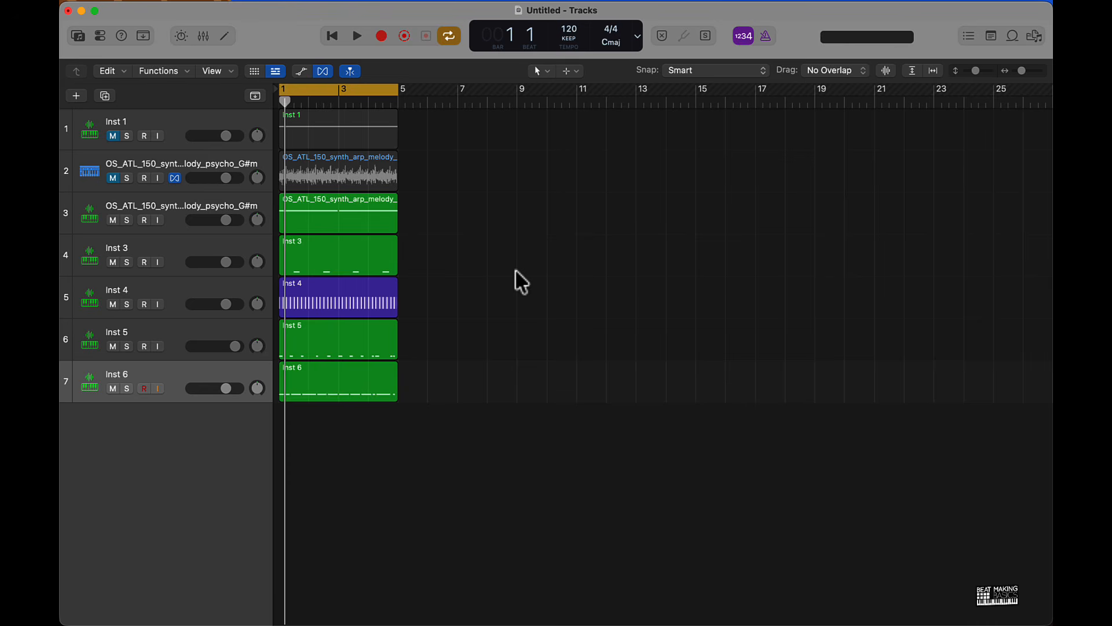
- Play back the four-bar loop with the reversed melody and drums, looking over the regions of all tracks
key("space")
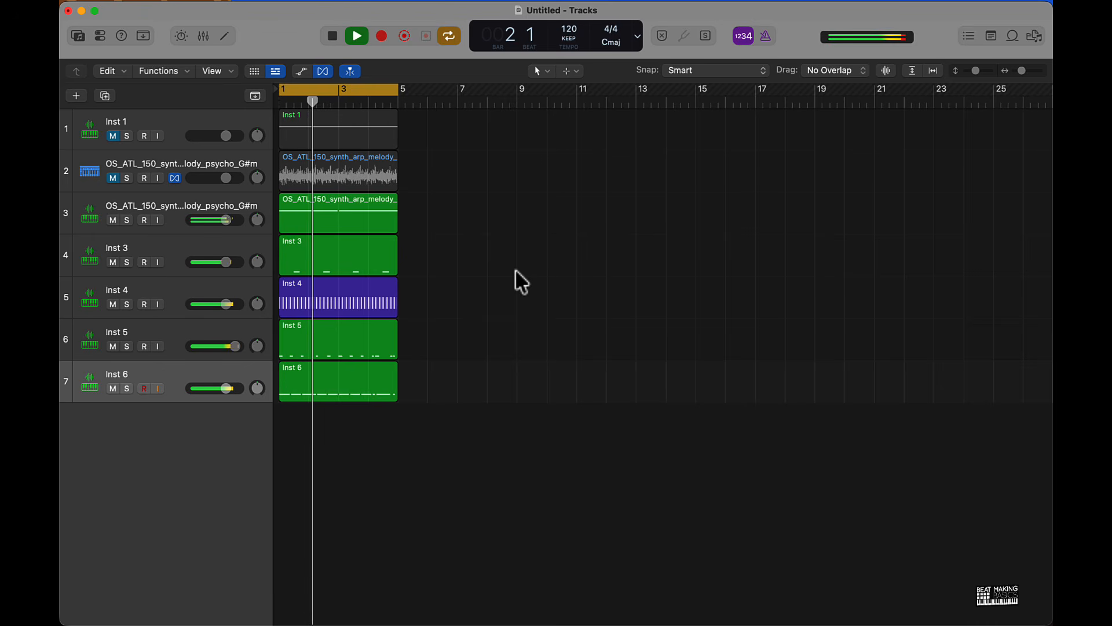
scroll(516, 270, "up", 5)
scroll(515, 268, "up", 6)
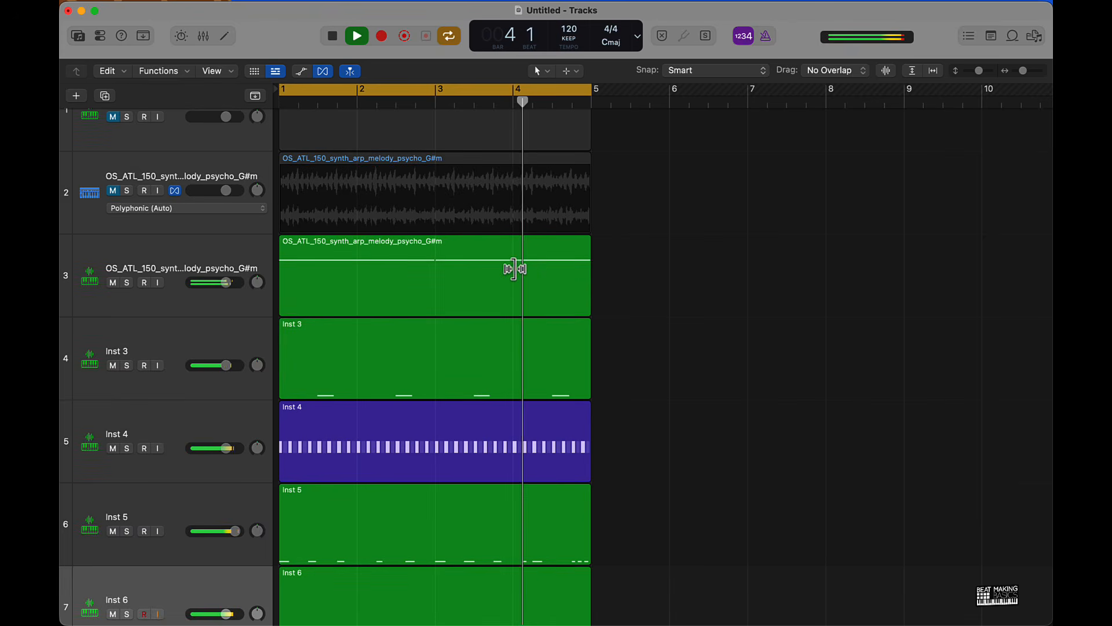
scroll(519, 279, "down", 3)
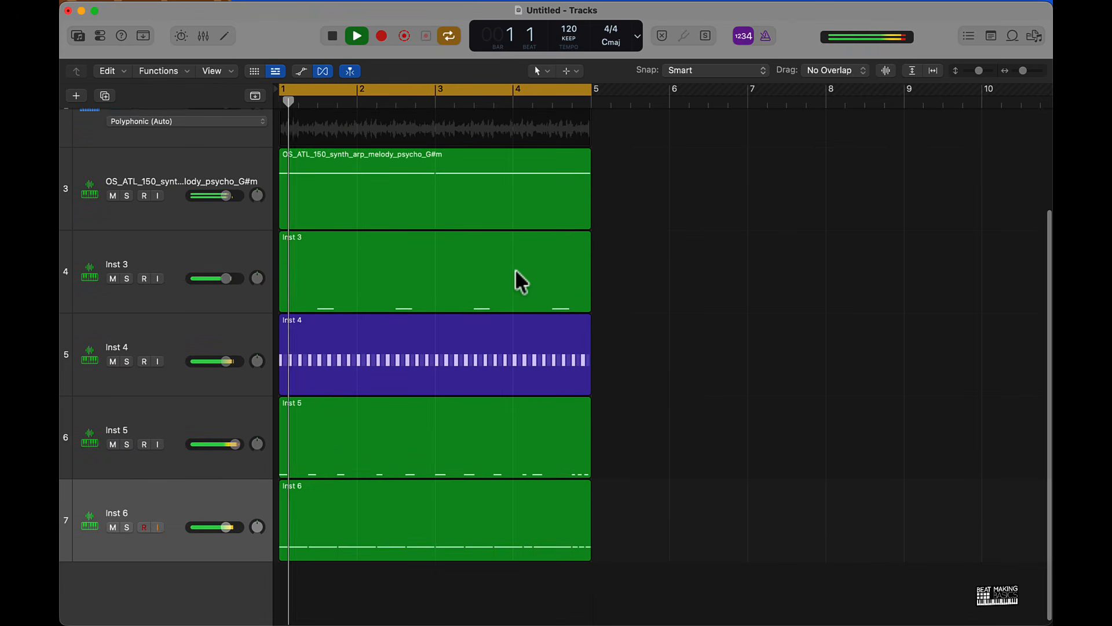
scroll(520, 282, "up", 2)
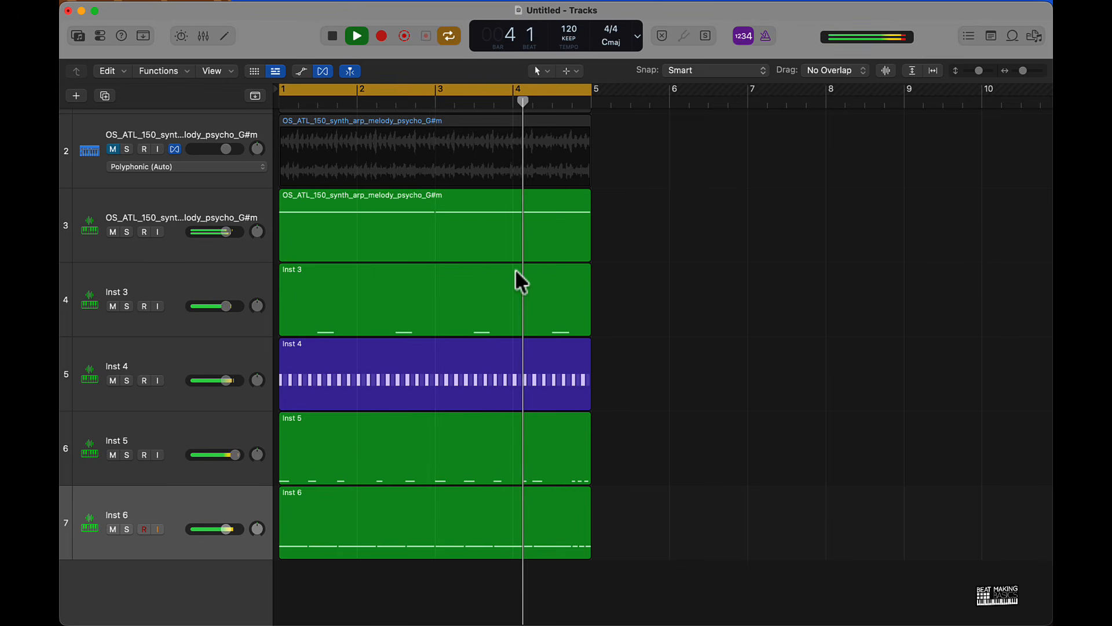
key("space")
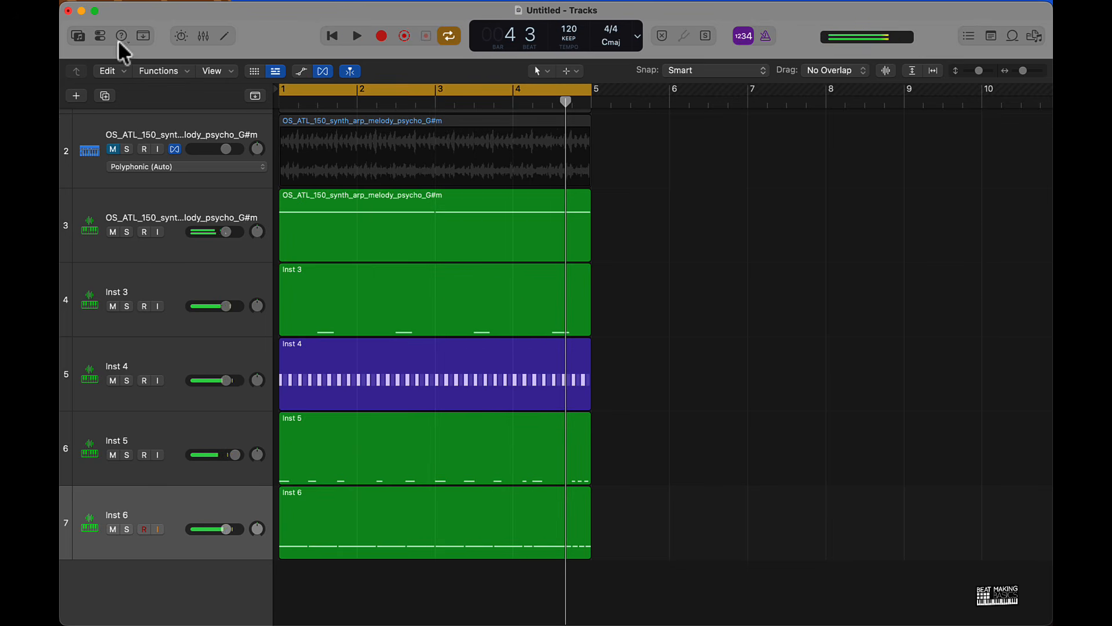
- Show the inspector, select the Inst 3 track and open its Quick Sampler
left_click(99, 36)
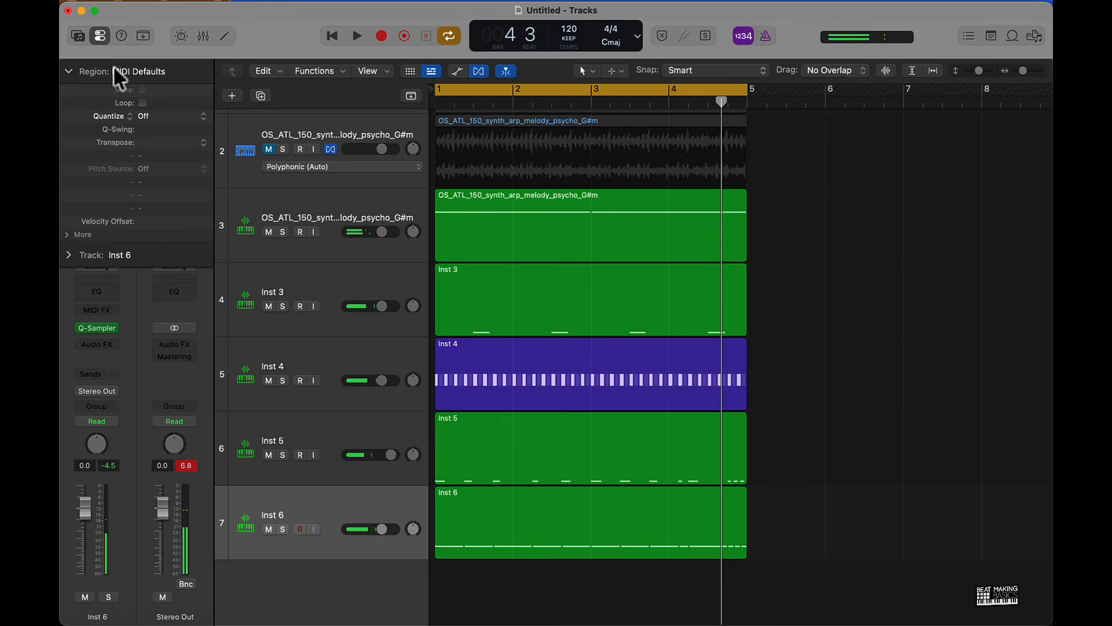
left_click(330, 297)
left_click(97, 328)
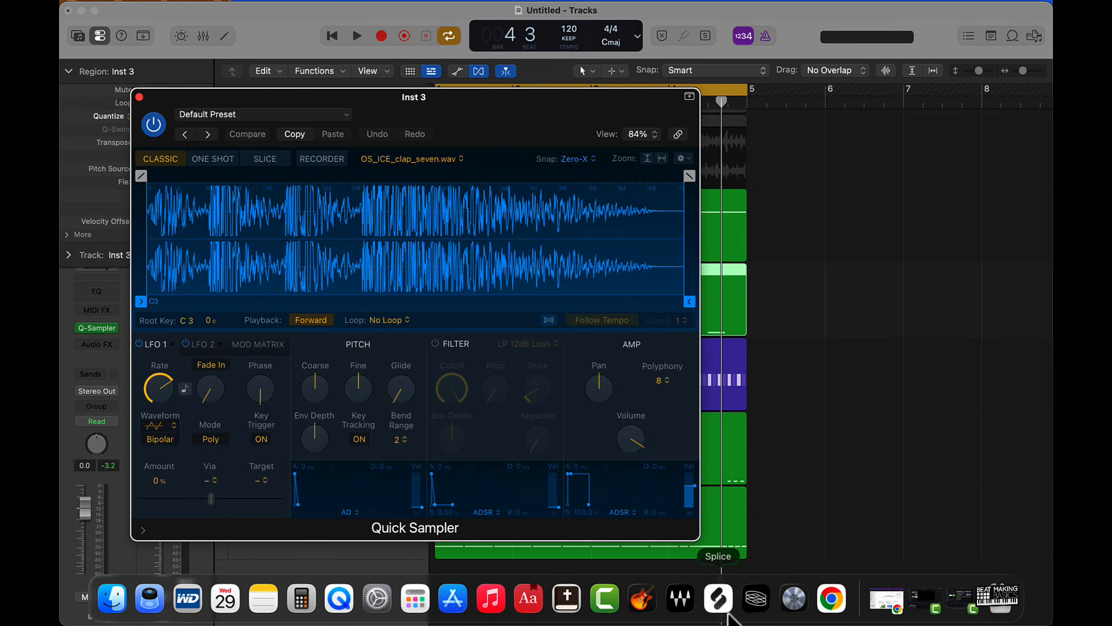
- Switch to Splice, filter the trap drums results by claps instead of 808, and drop the OS_ICE_clap_seven sample into the Inst 3 Quick Sampler
left_click(729, 611)
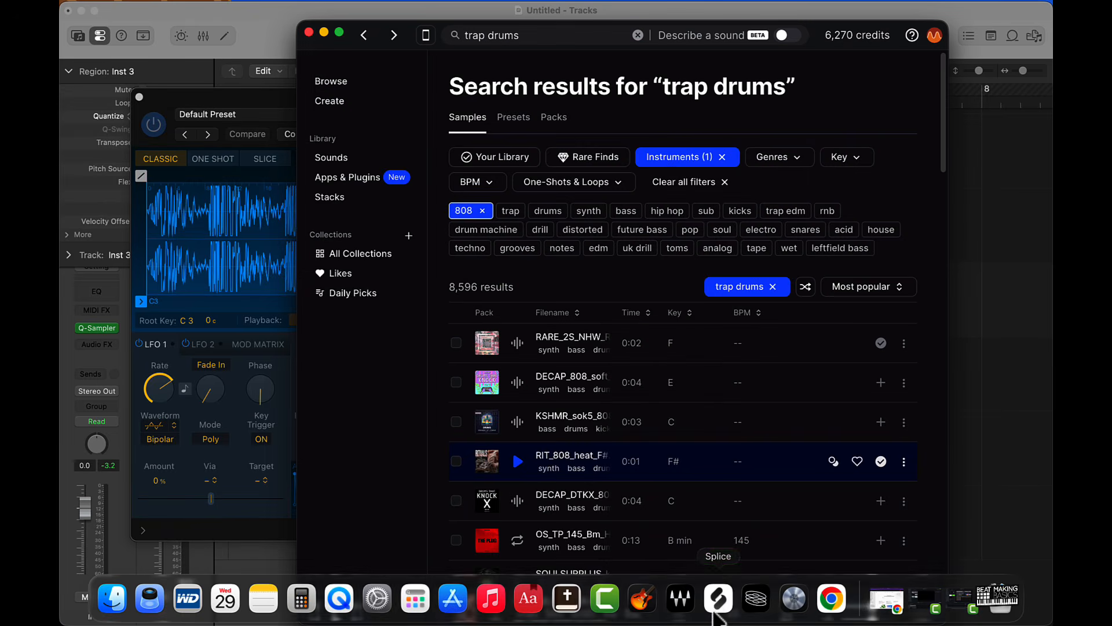
left_click(483, 211)
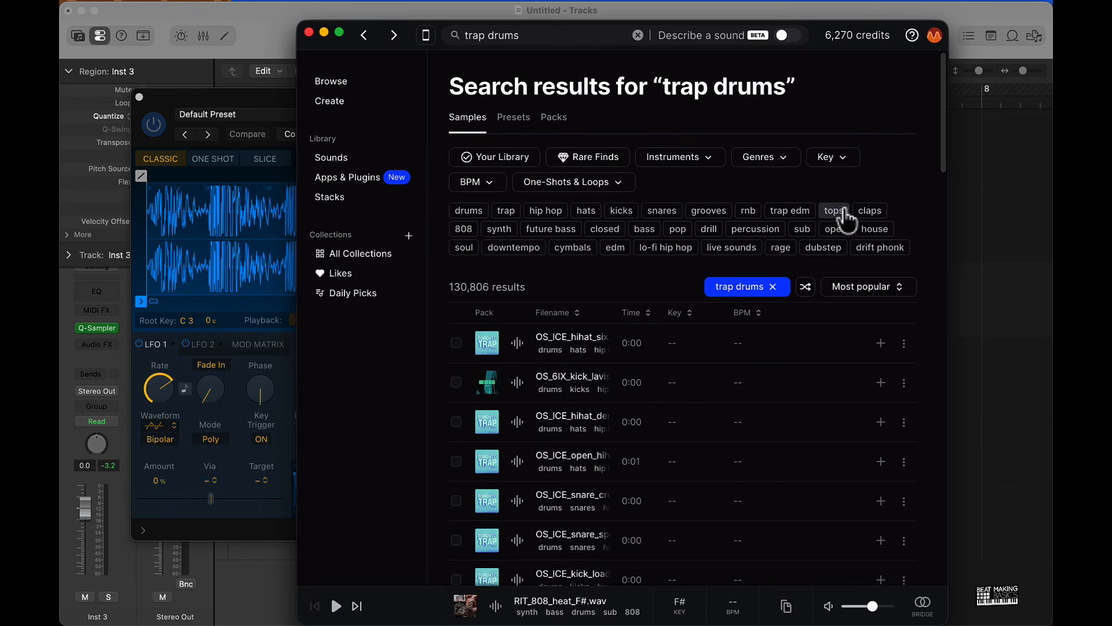
left_click(868, 213)
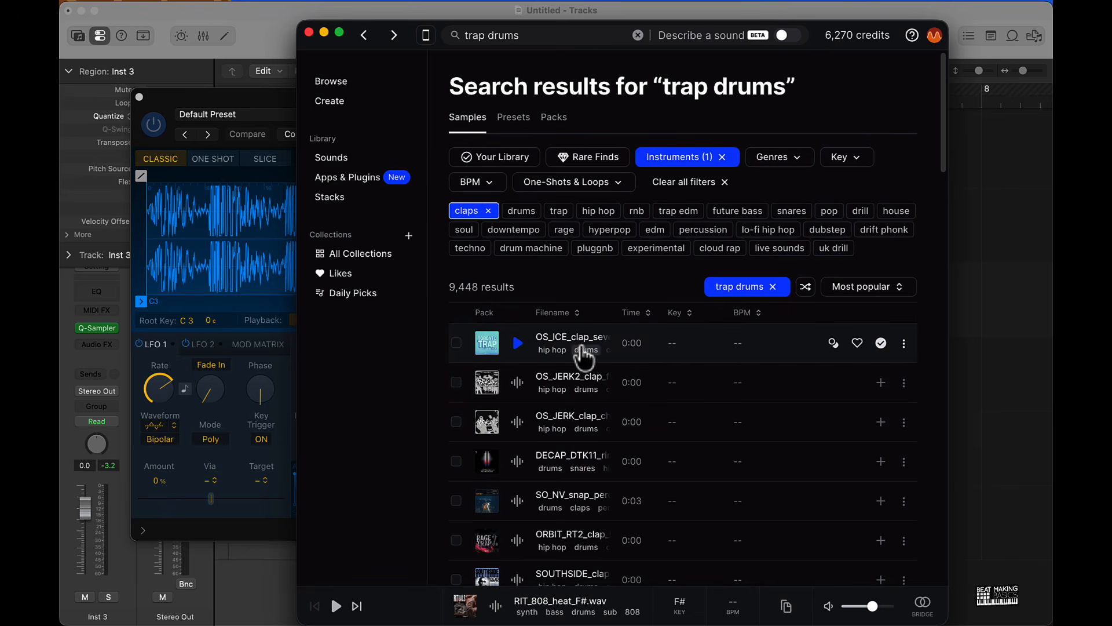
left_click_drag(582, 347, 229, 223)
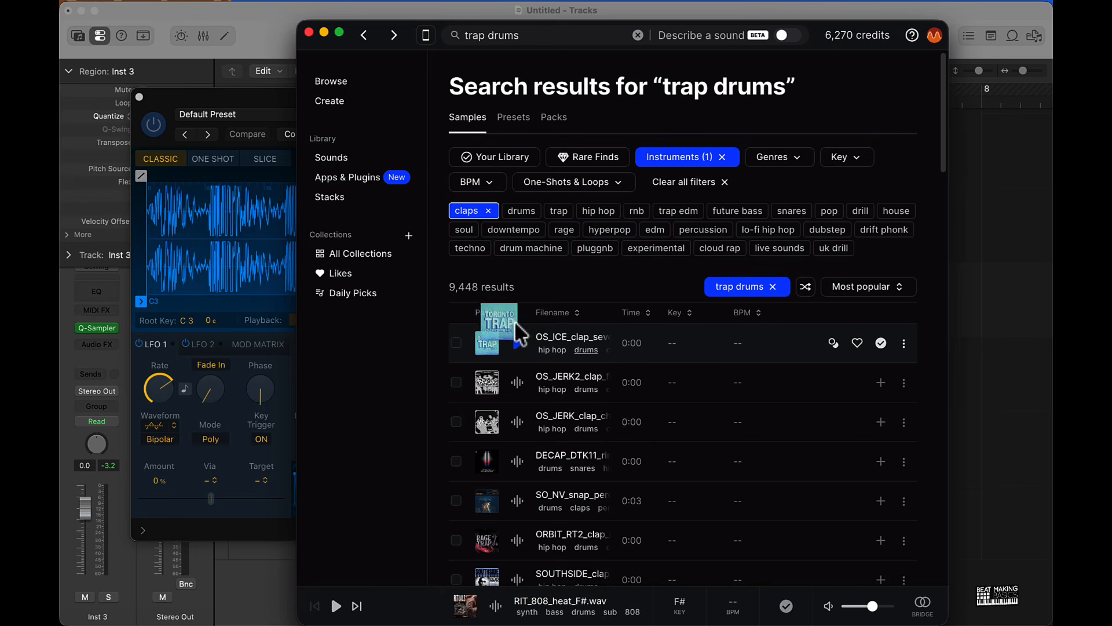
- Minimize Splice and close the Inst 3 Quick Sampler window
left_click(325, 33)
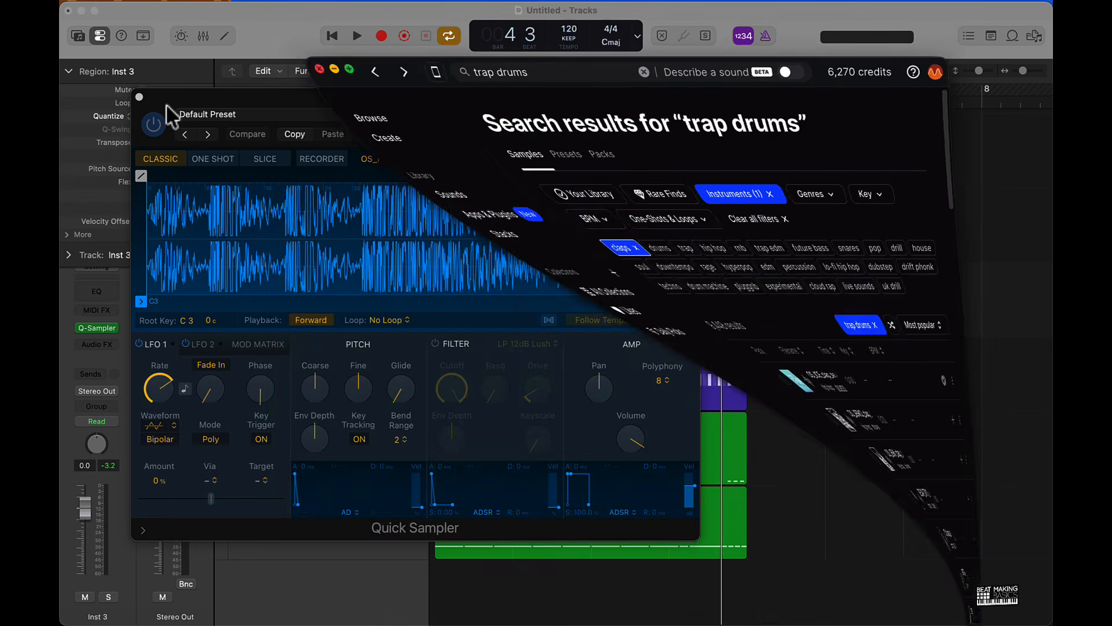
left_click(139, 97)
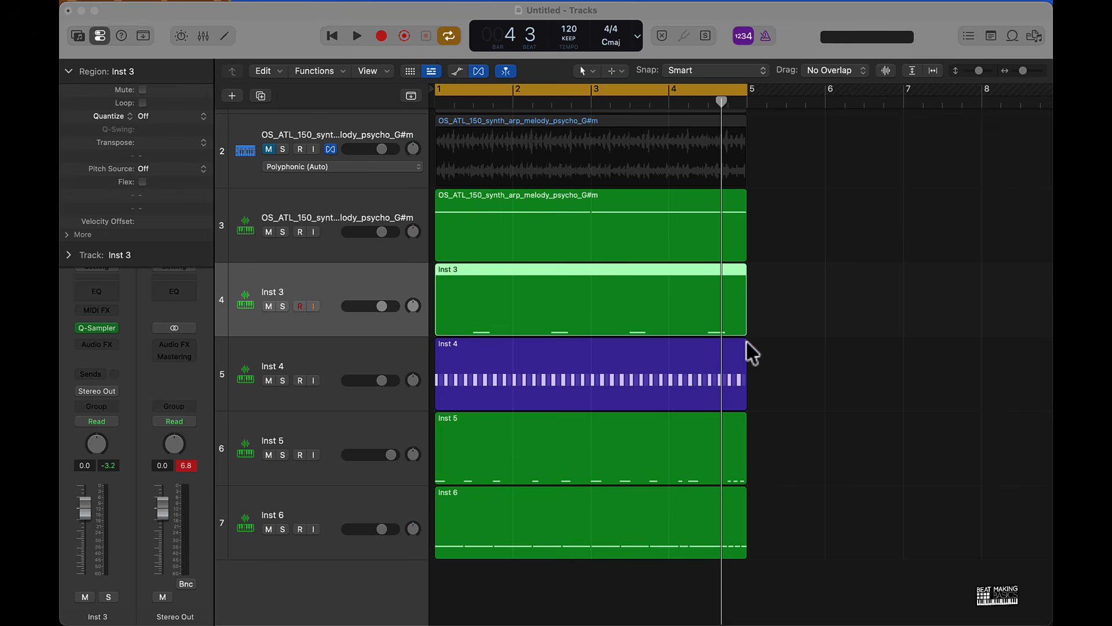
- Inspect the Inst 4 track's Quick Sampler sample, its step pattern and its Beat Breaker effect
left_click(297, 373)
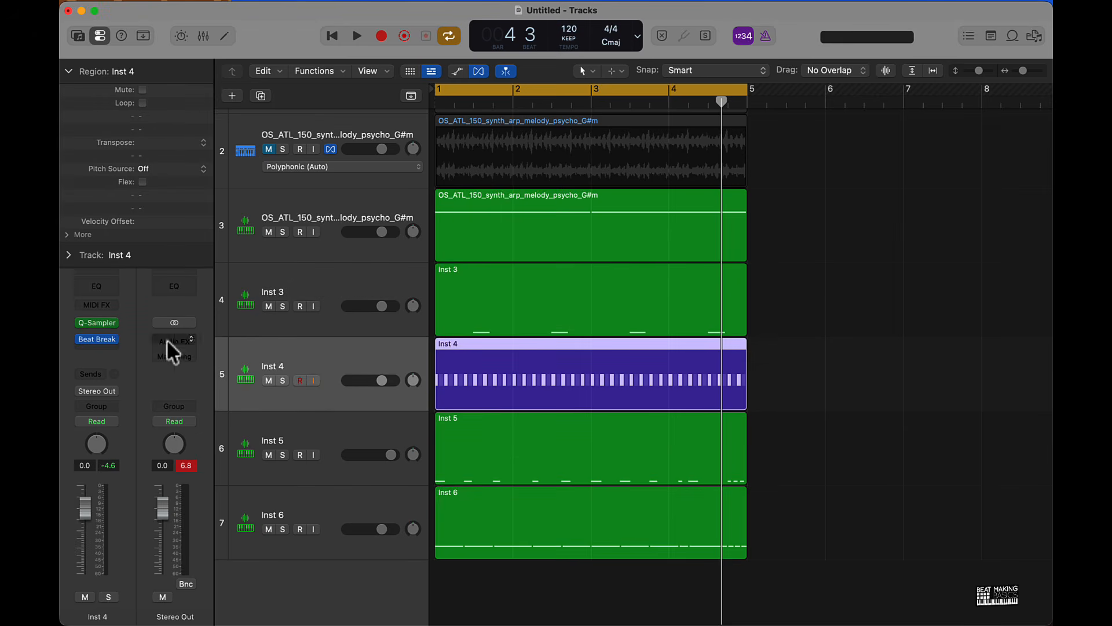
left_click(100, 322)
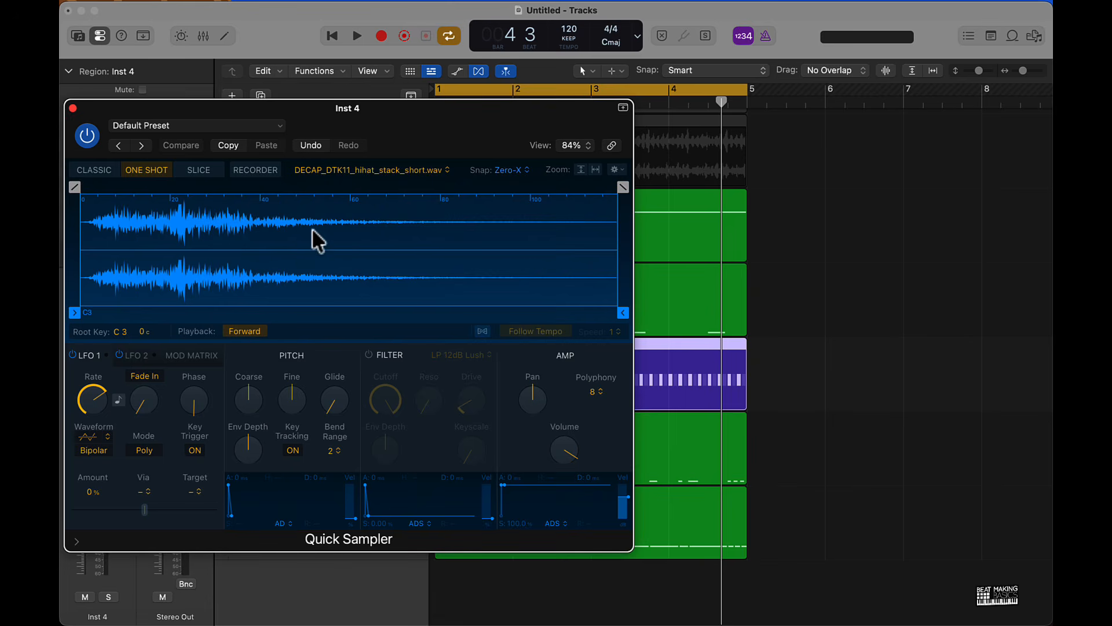
left_click(73, 108)
double_click(490, 385)
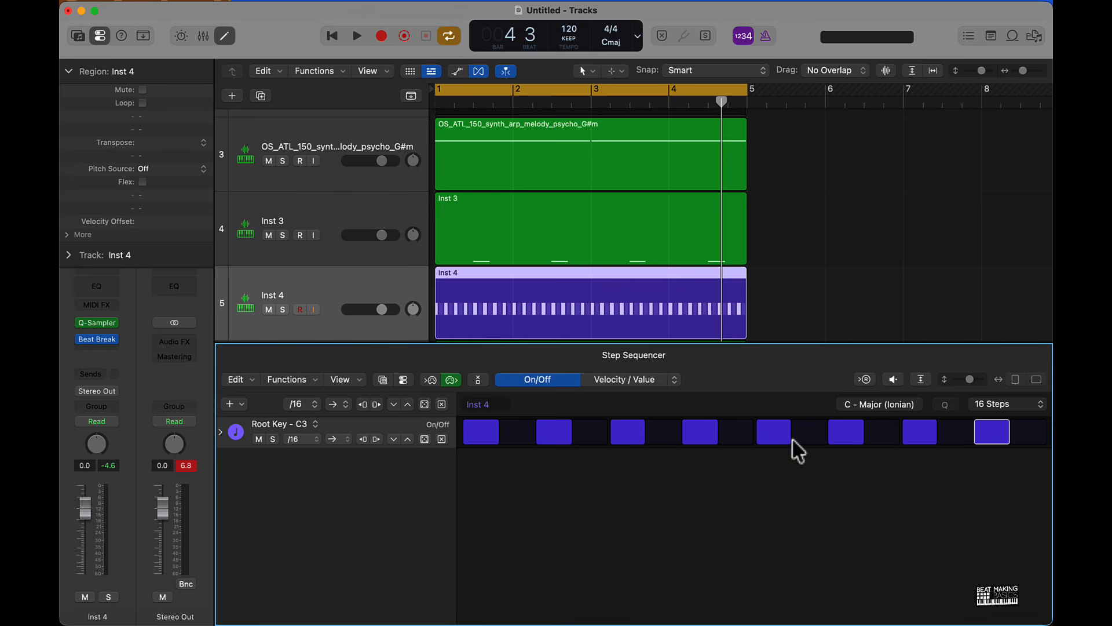
left_click(96, 340)
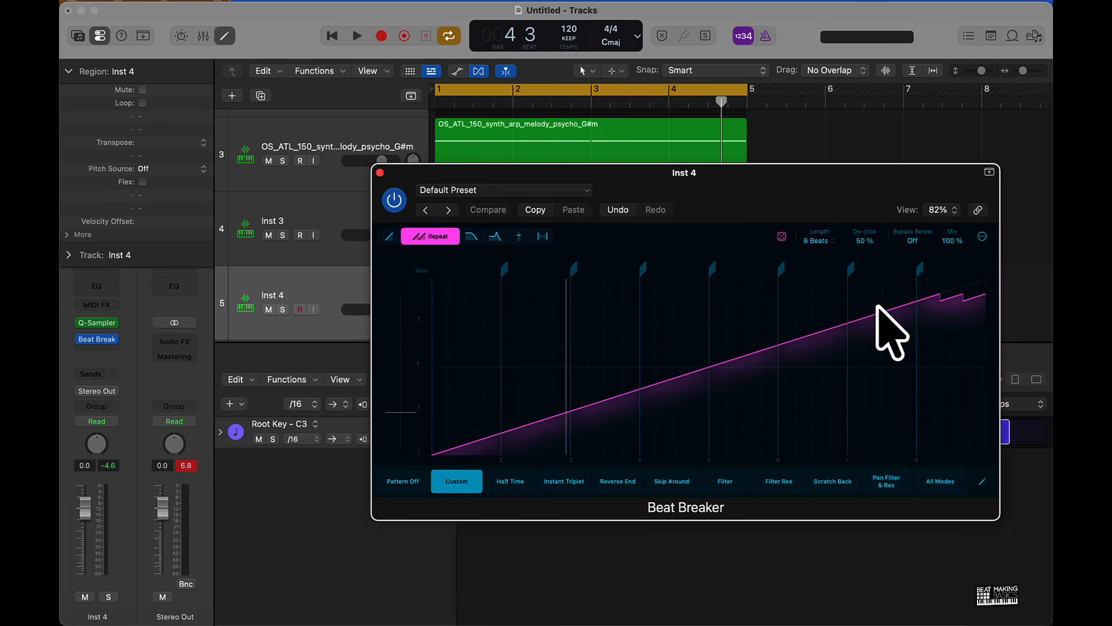
left_click(380, 173)
- Select the Inst 5 track, view its kick notes and examine the sample loaded in its Quick Sampler
left_click(872, 290)
scroll(865, 277, "down", 3)
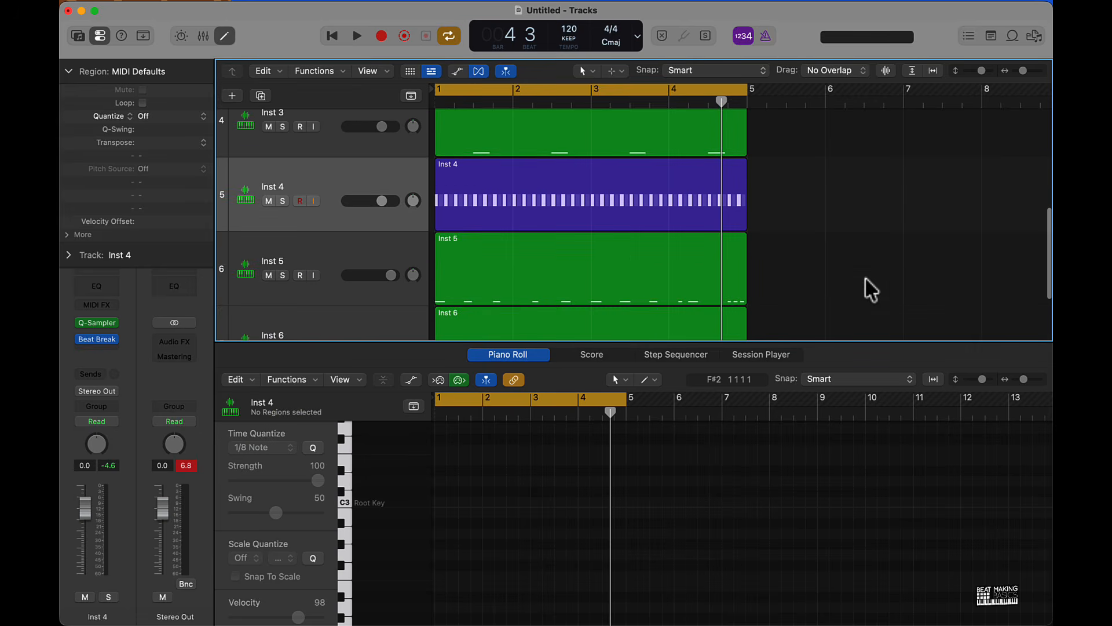
left_click(290, 258)
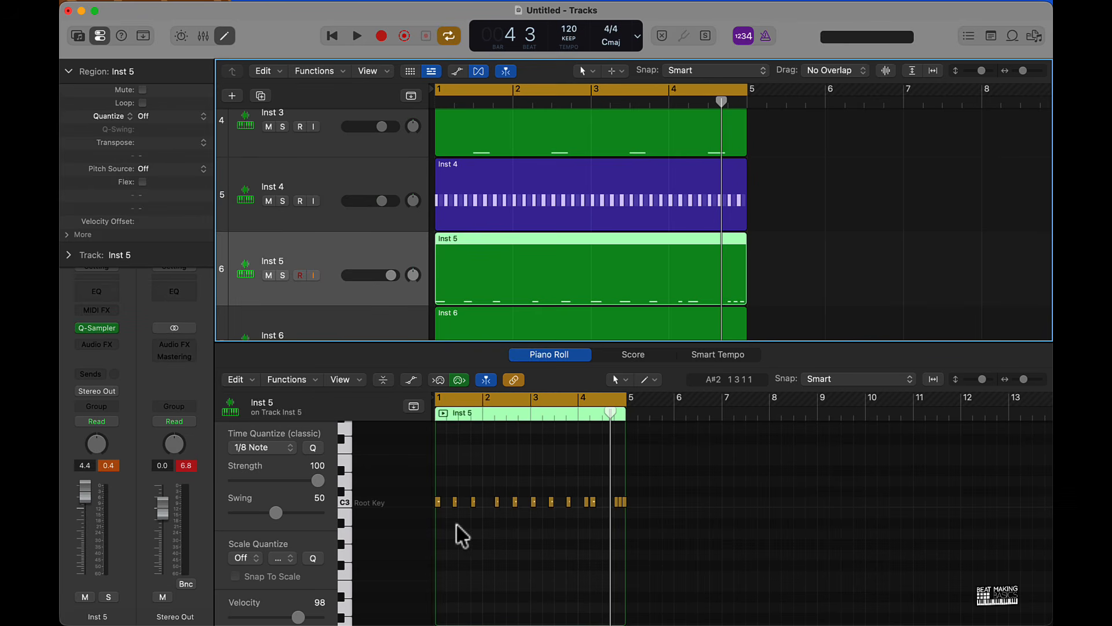
double_click(439, 502)
mouse_move(105, 333)
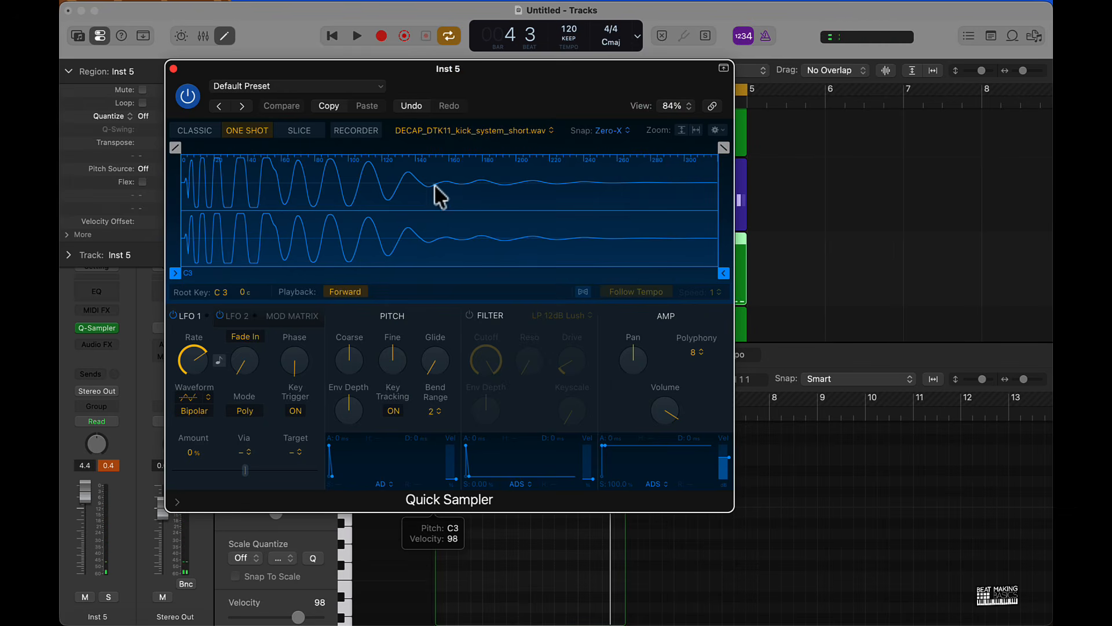
- Switch to Splice, preview the OS_JERK clap, DECAP_DTK11 rim and SO_NV_snap_perc samples, and return to the arrangement without the Inst 5 Quick Sampler
left_click(695, 600)
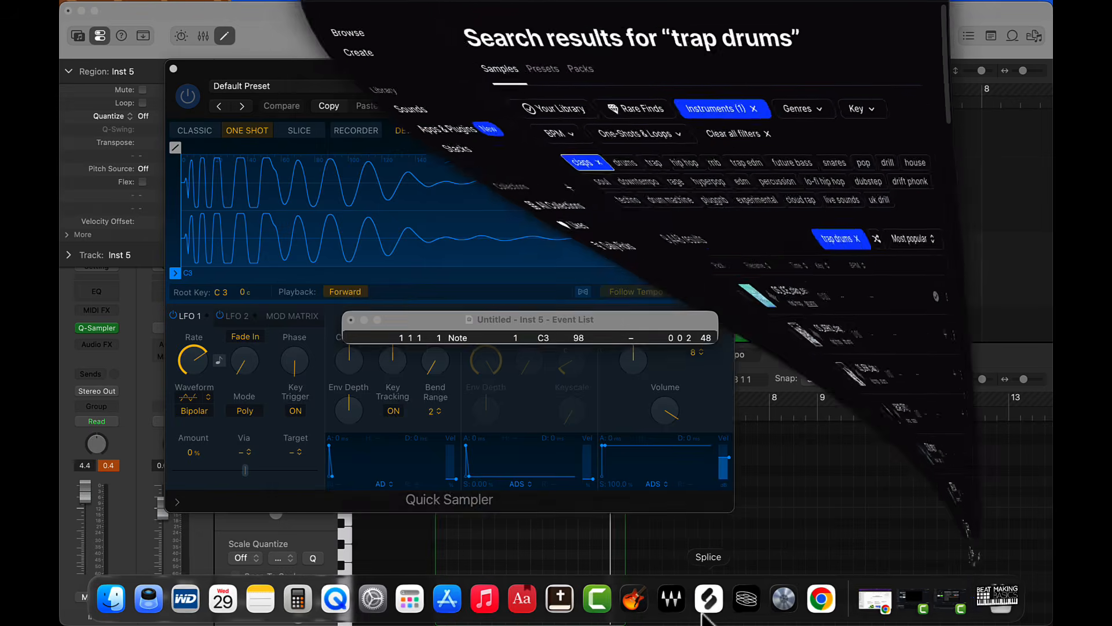
left_click(350, 319)
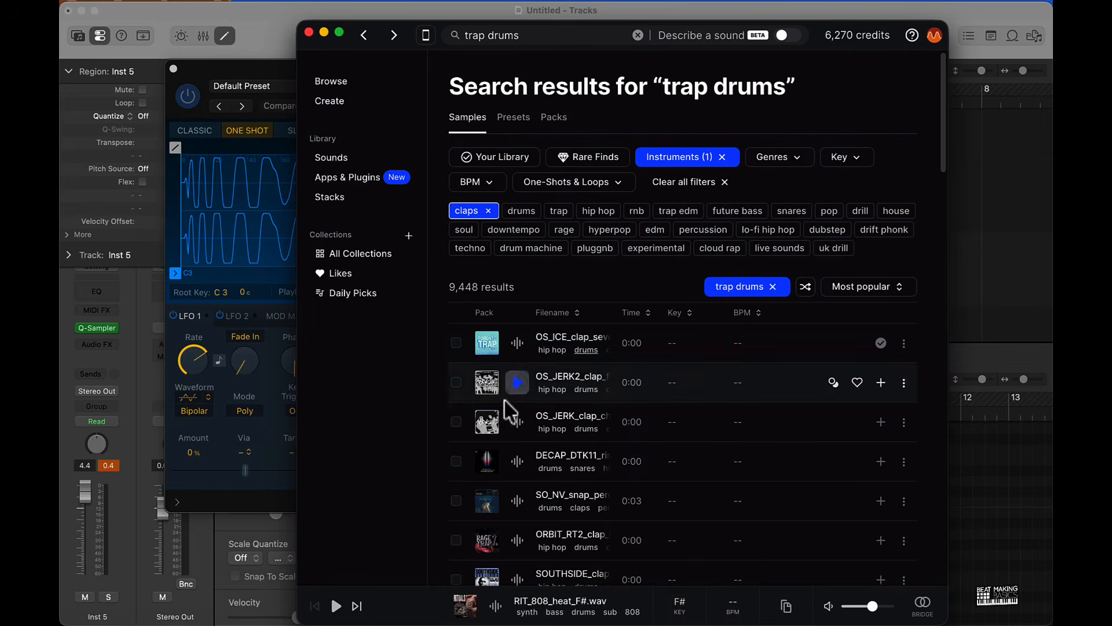
left_click(516, 423)
left_click(517, 462)
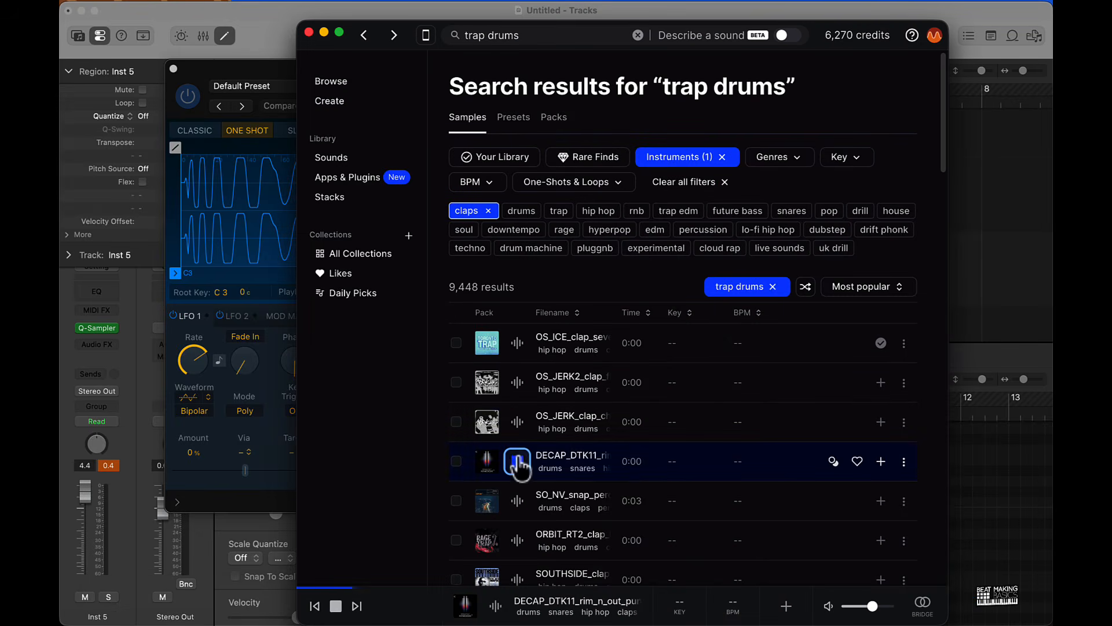
left_click(517, 500)
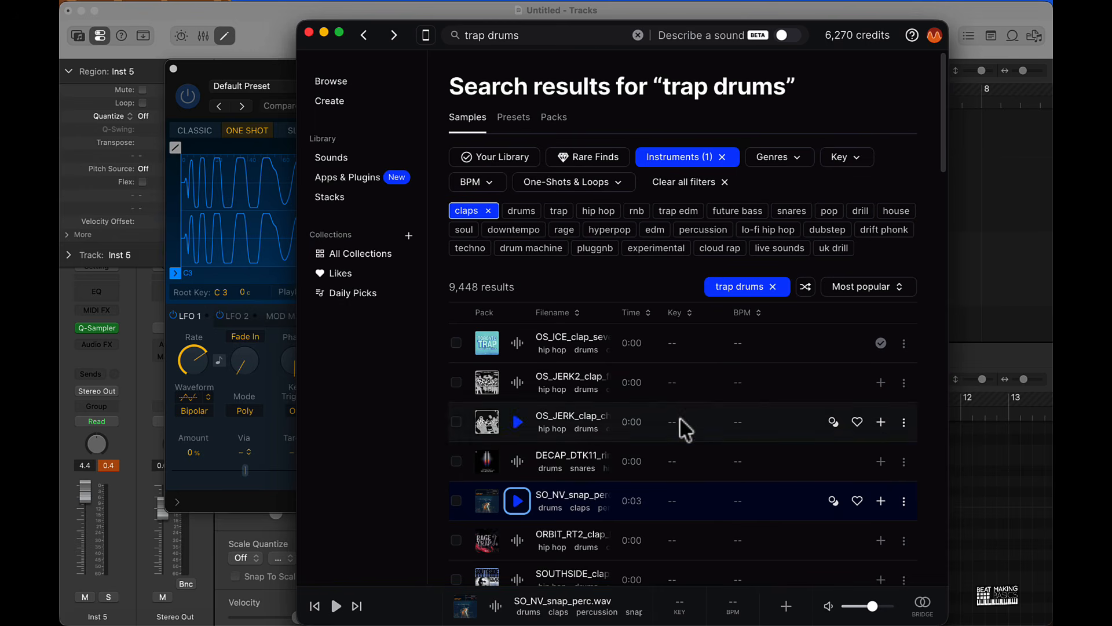
left_click(324, 32)
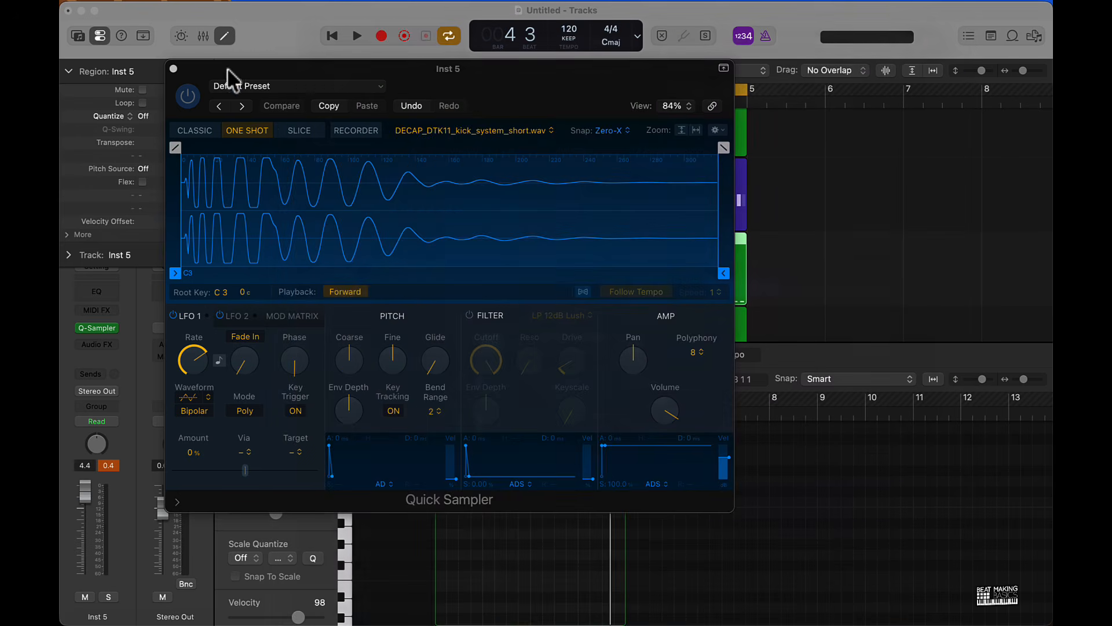
left_click(172, 69)
- Create one software instrument track with Quick Sampler (Single Sample) below the Inst 6 track
scroll(629, 214, "down", 3)
left_click(541, 304)
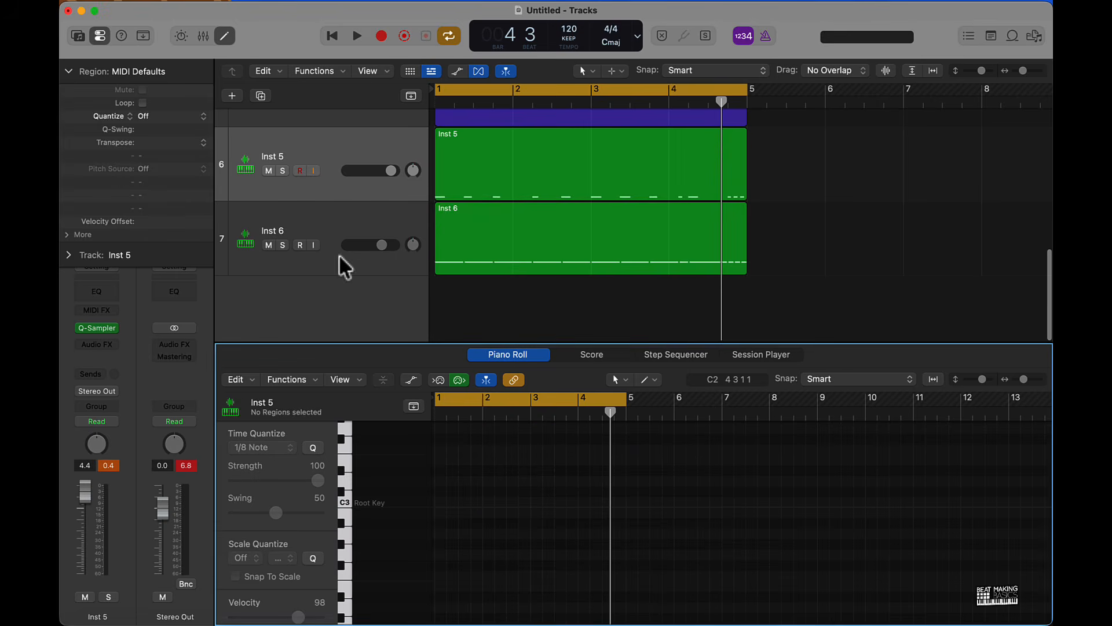
left_click(237, 251)
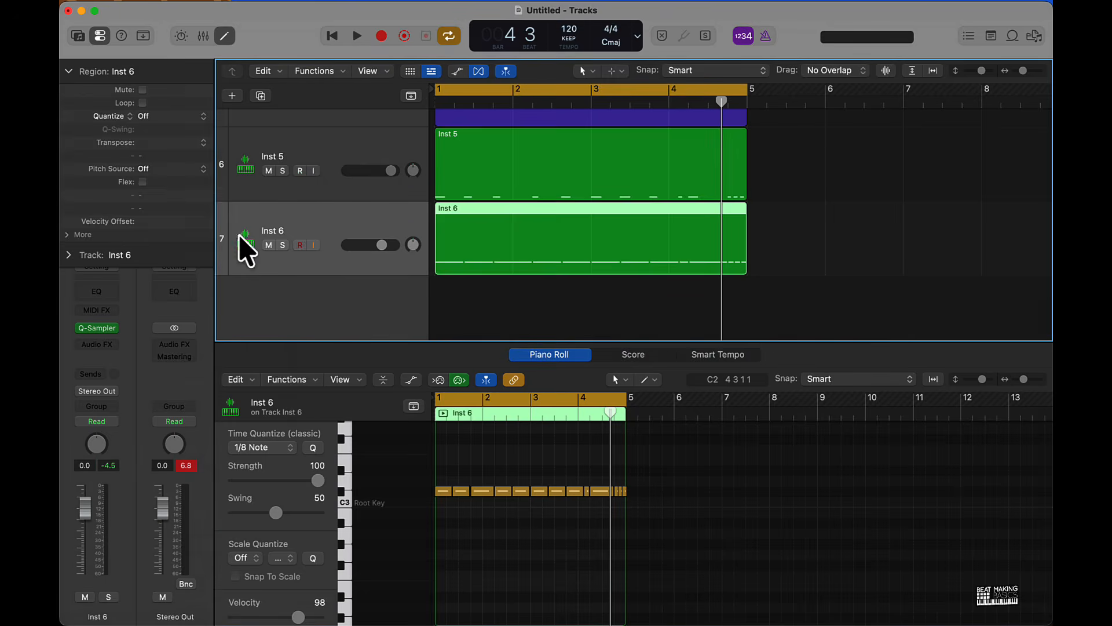
left_click(233, 95)
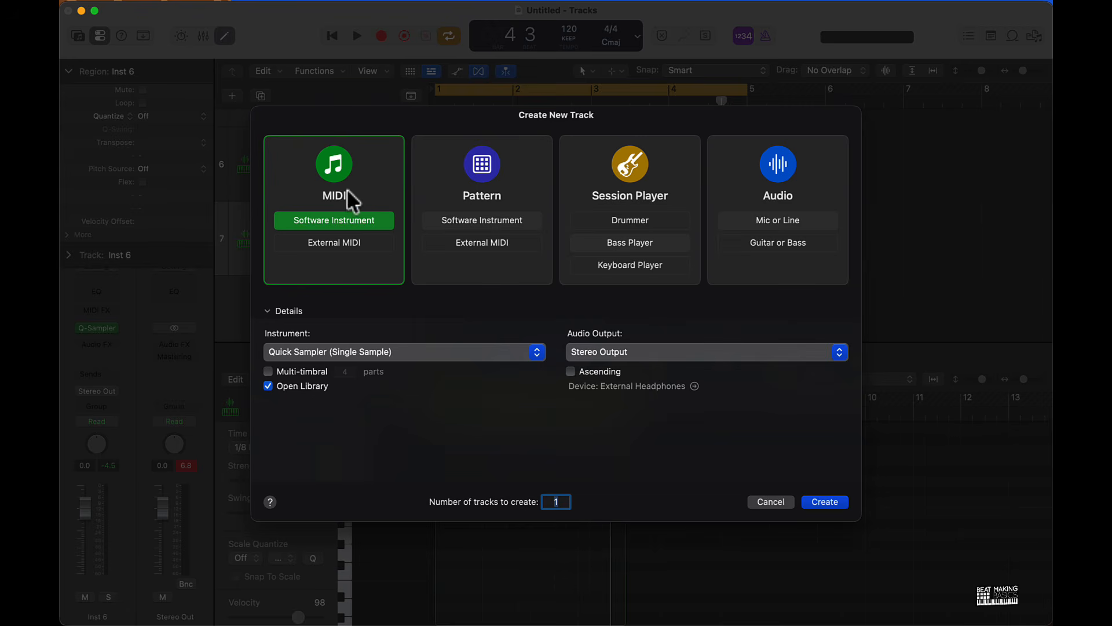
left_click(363, 356)
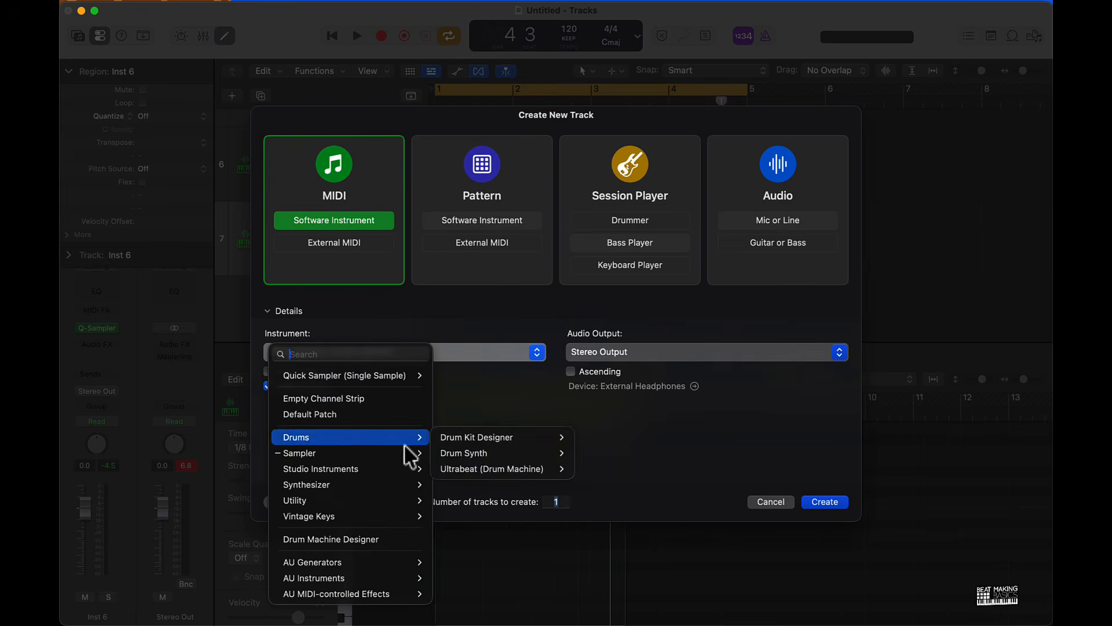
mouse_move(415, 455)
mouse_move(574, 453)
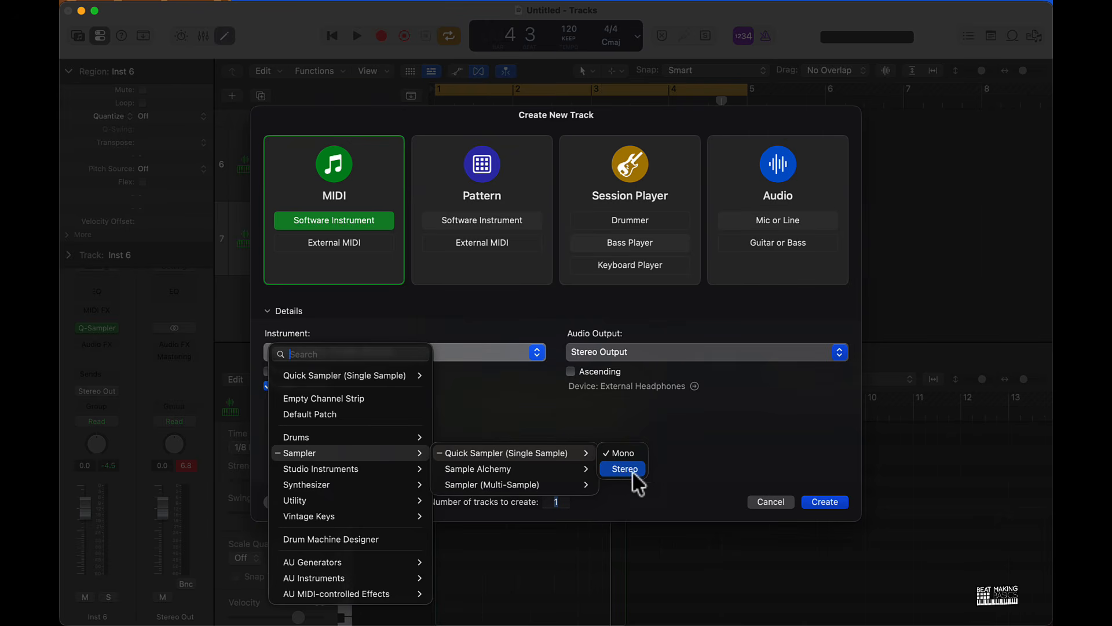
left_click(699, 447)
left_click(822, 501)
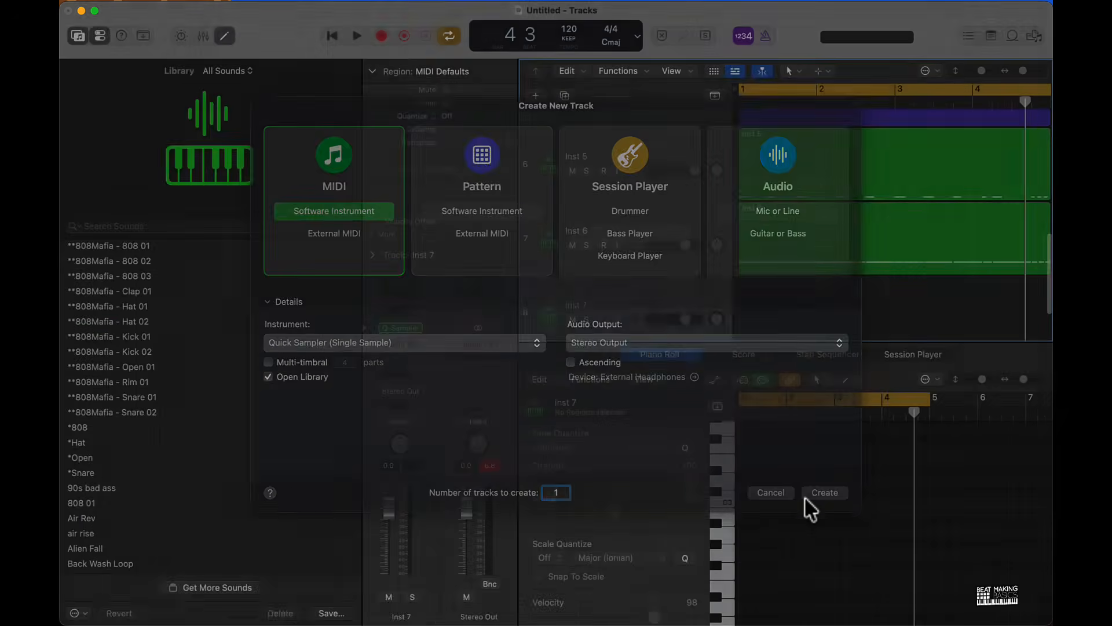
- Open the Inst 7 track's Quick Sampler and reposition its window so it is fully on screen
left_click(401, 328)
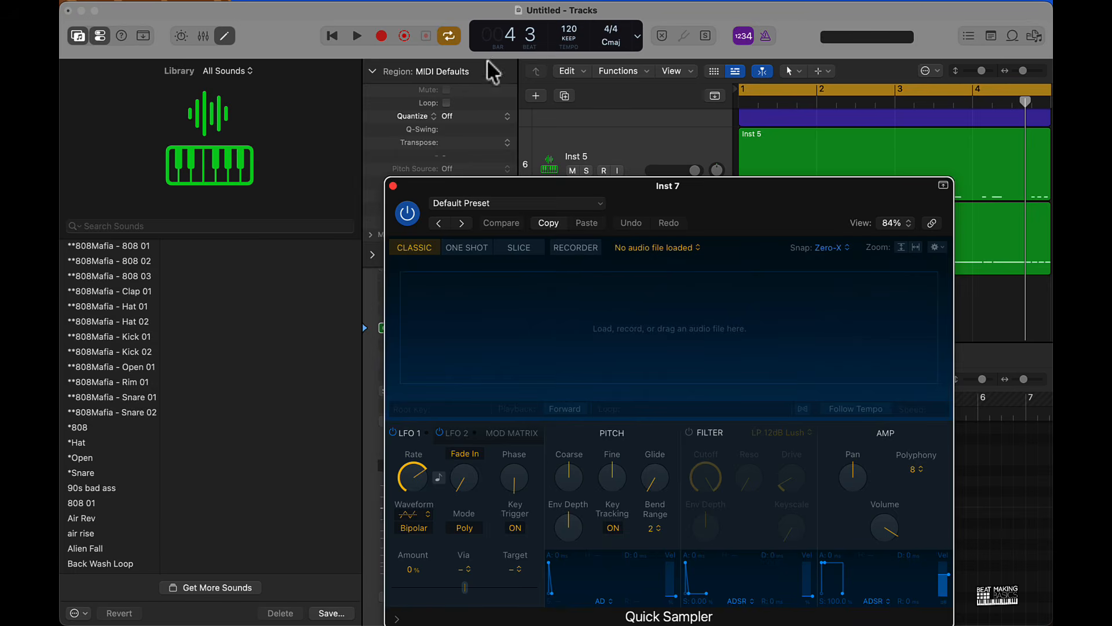
left_click_drag(762, 212, 487, 102)
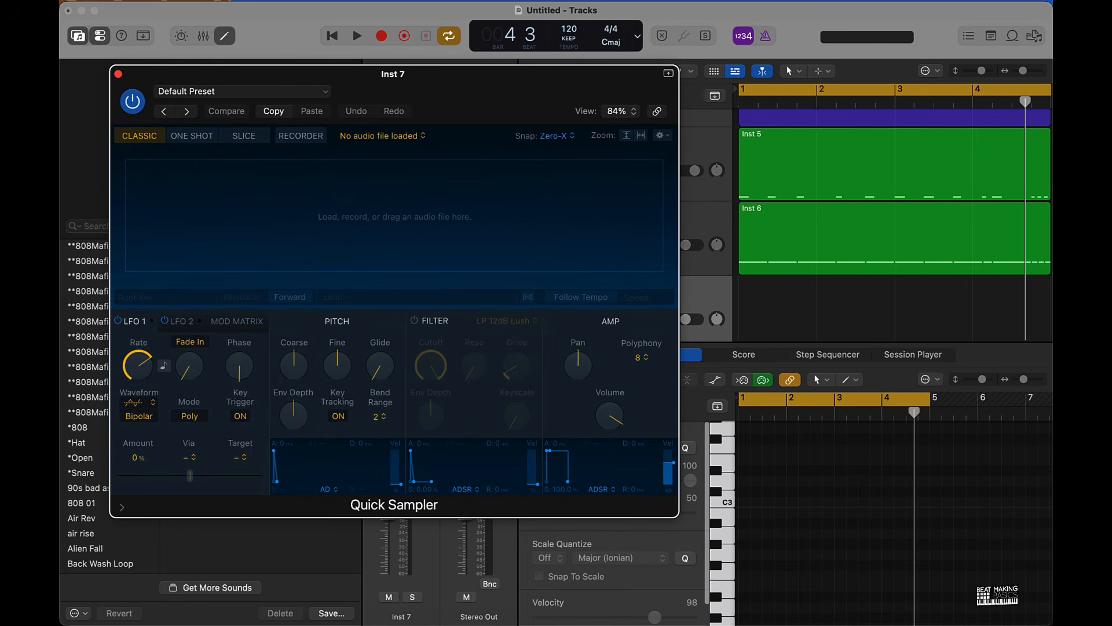
- Switch to Splice, filter the trap drums results by 808 instead of claps, and preview the DECAP_808_soft_clipping sample
mouse_move(717, 620)
left_click(719, 599)
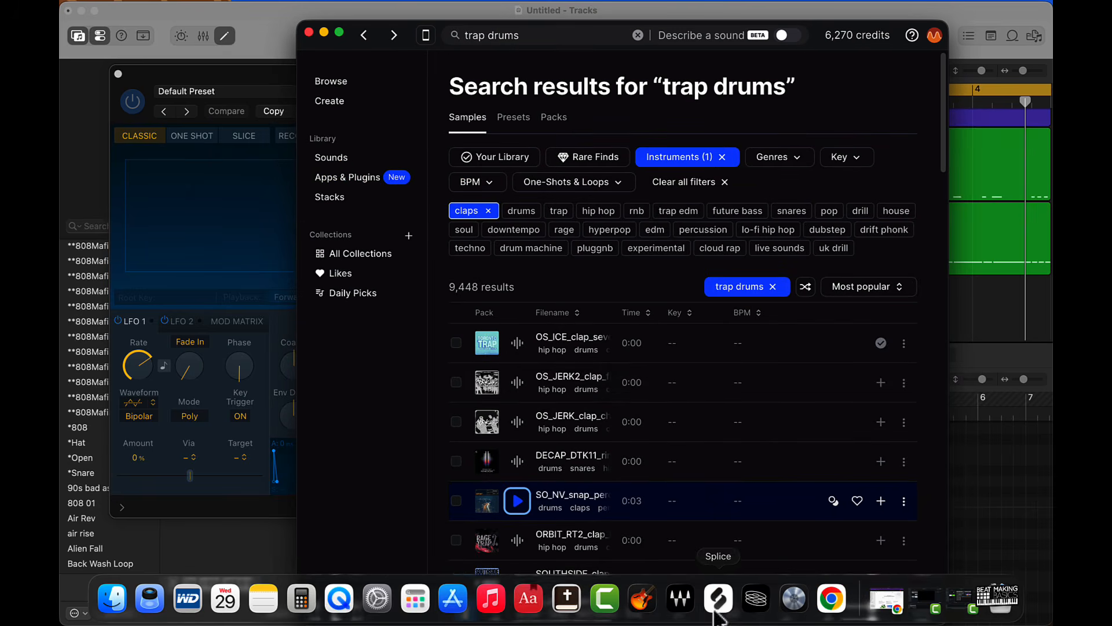
left_click(490, 212)
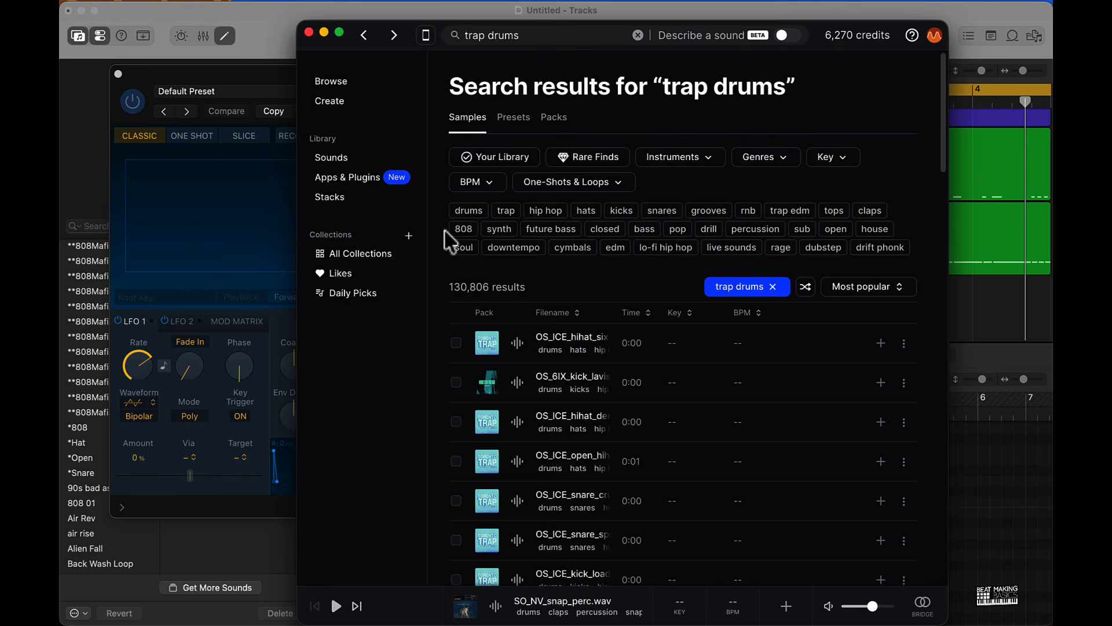
left_click(463, 230)
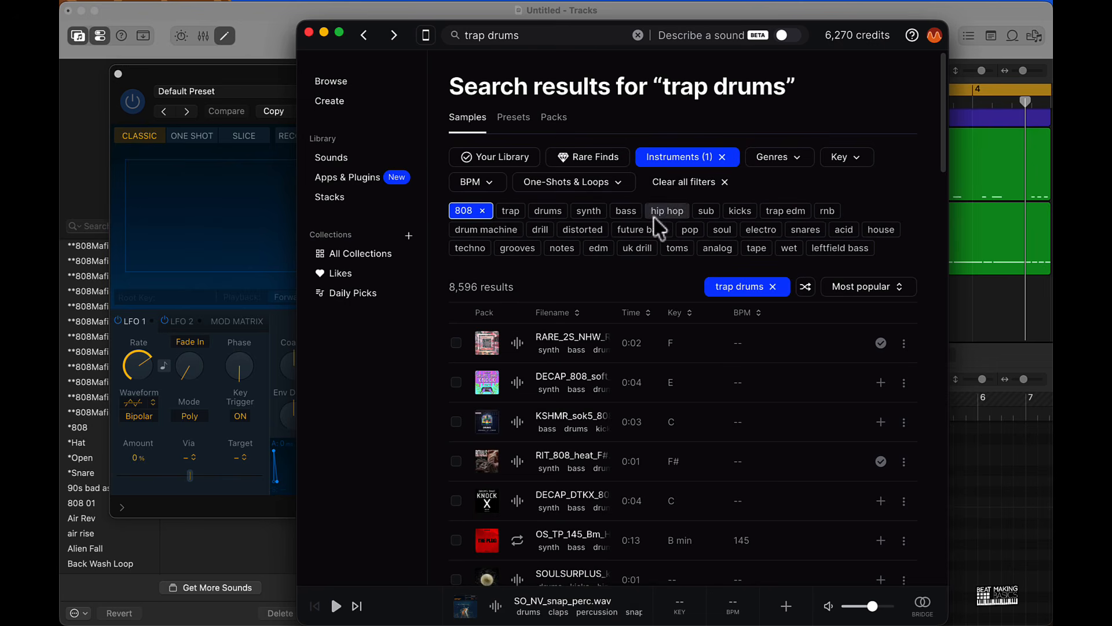
left_click(519, 385)
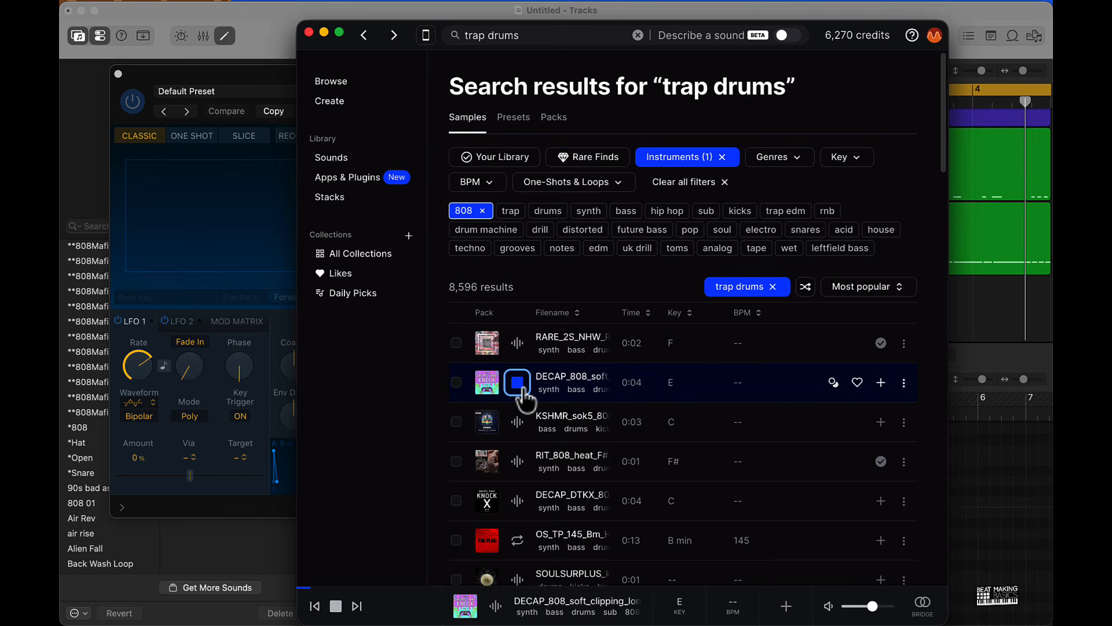
- Add the DECAP_808_soft_clipping sample to the Splice library, load it into the Inst 7 Quick Sampler and minimize Splice
left_click(881, 383)
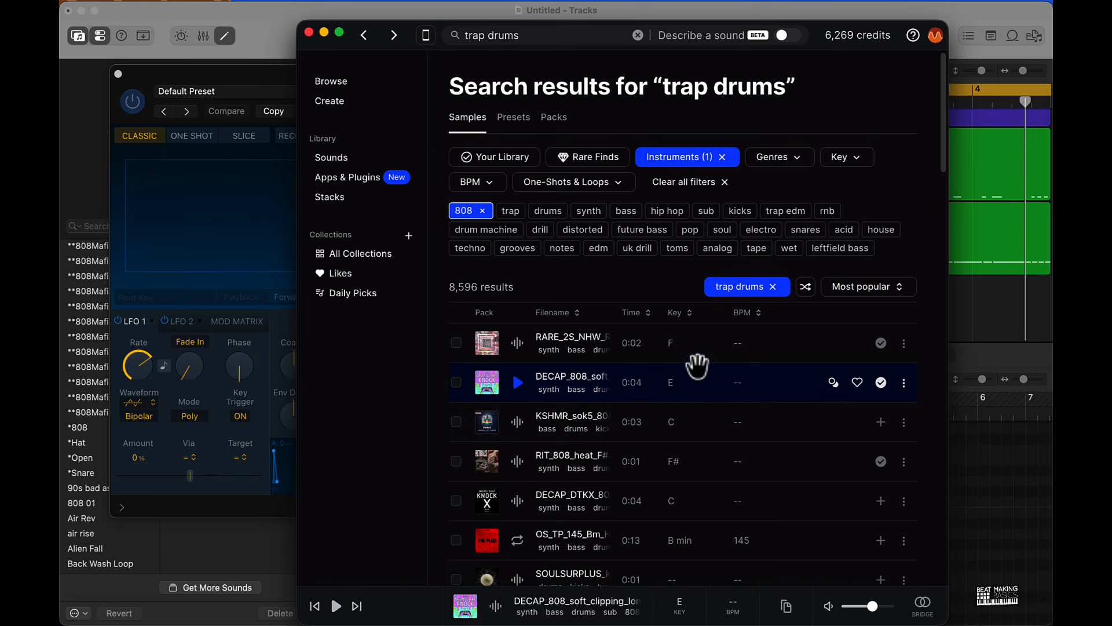
left_click_drag(629, 382, 231, 224)
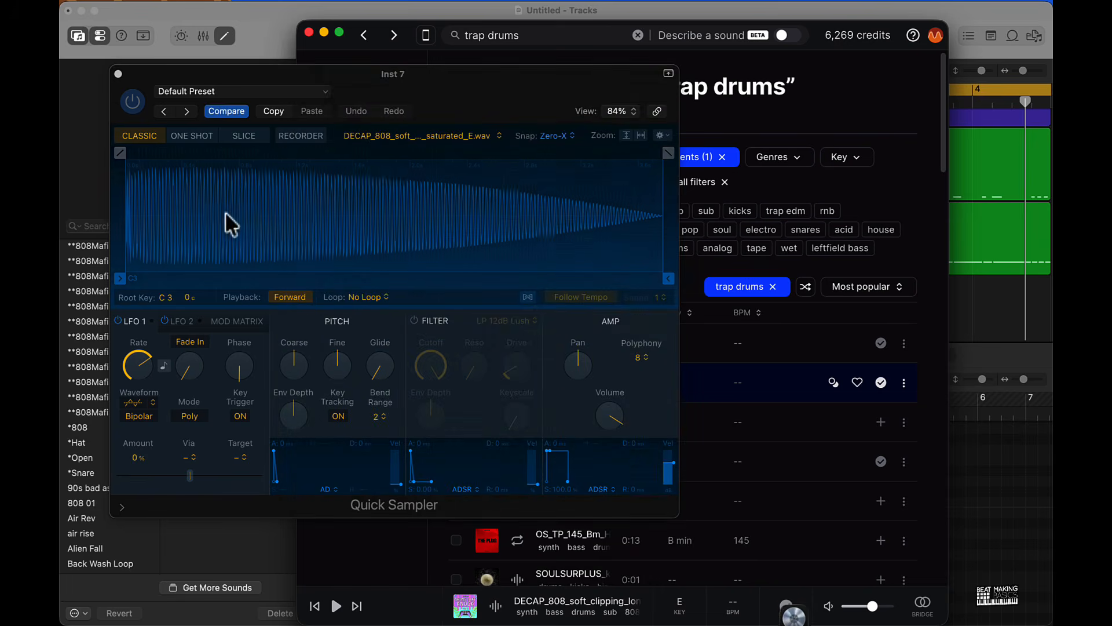
left_click(324, 33)
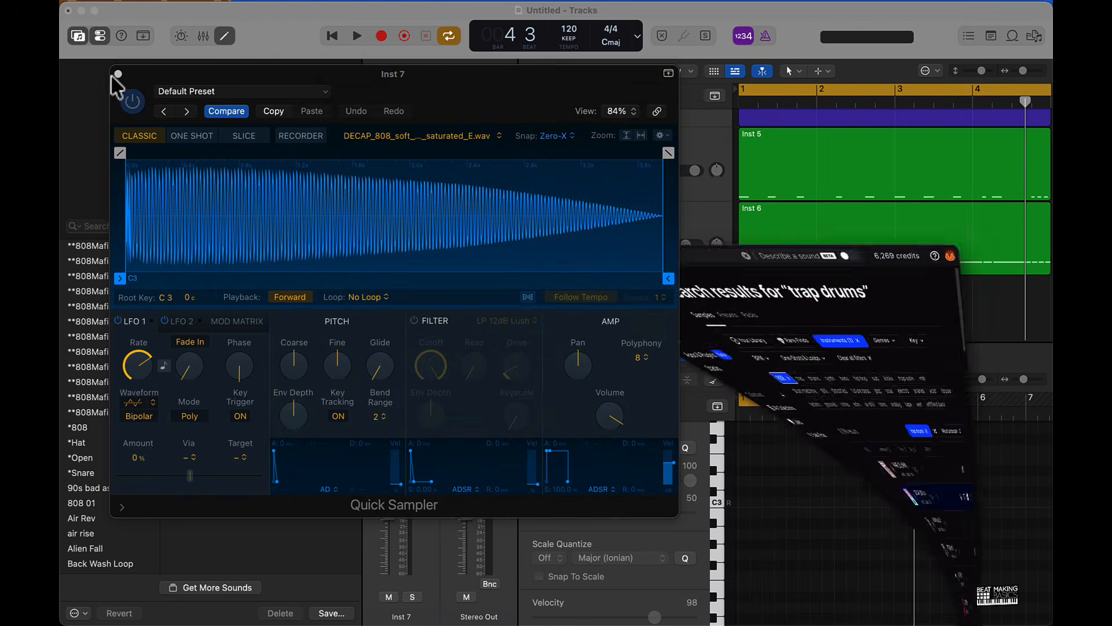
- Show the Musical Typing keyboard, audition the 808 with notes at octaves C3 and C4, and close the Inst 7 Quick Sampler
left_click(774, 317)
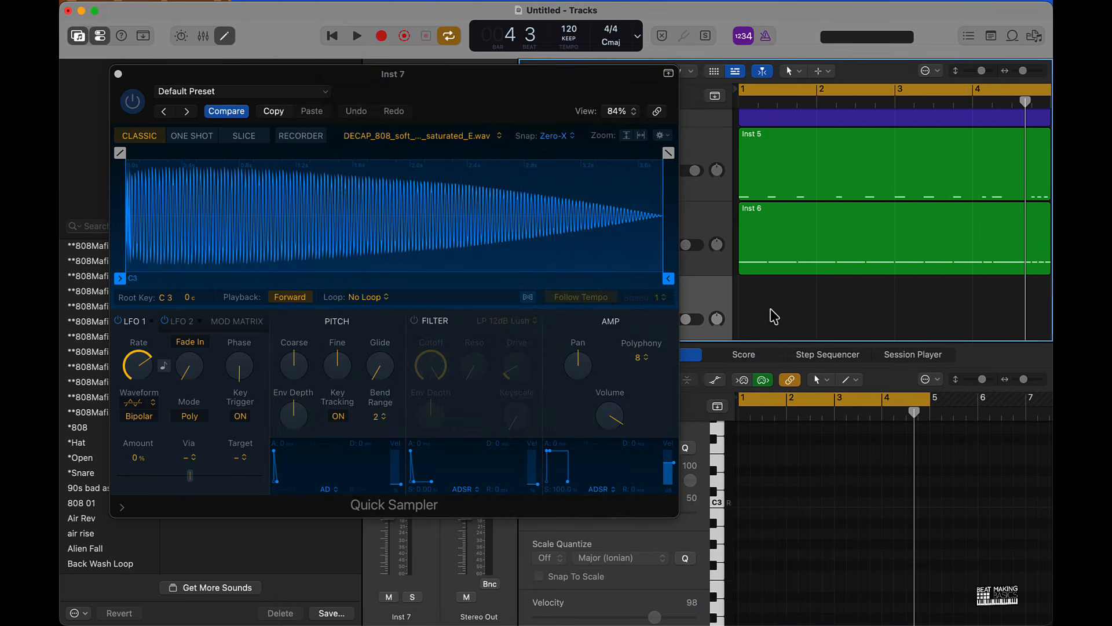
key("super+k")
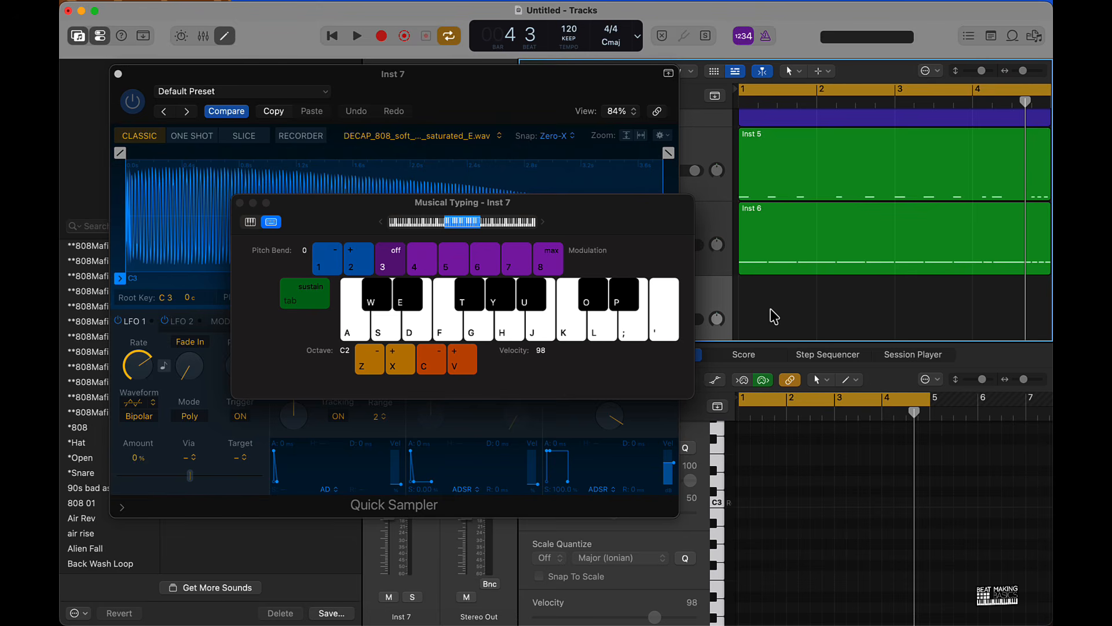
key("x")
key("k")
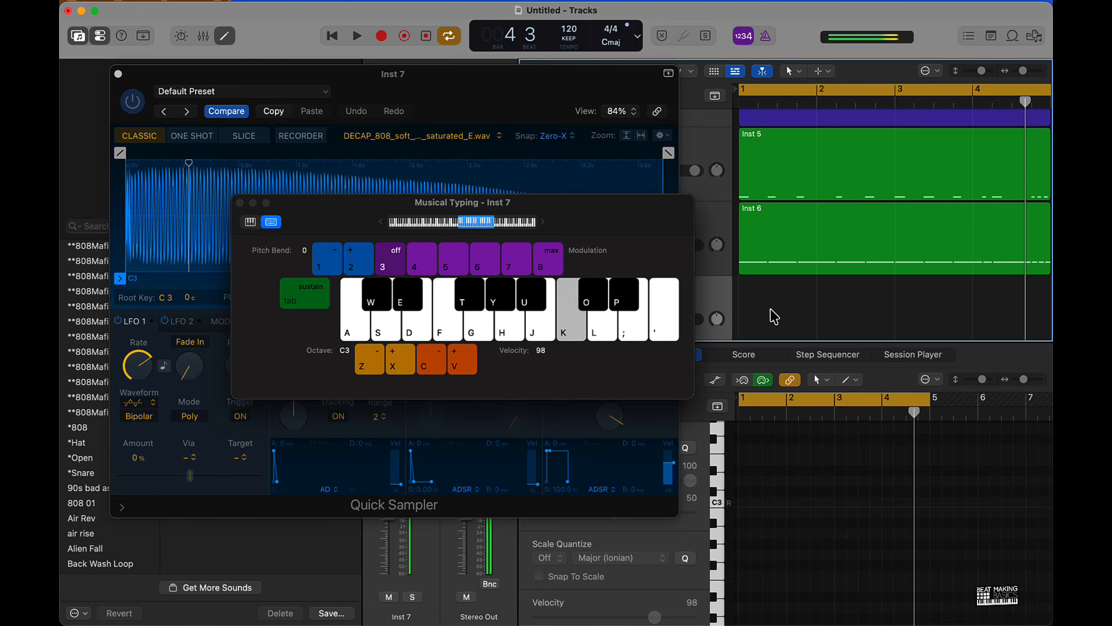
key("j")
key("h")
key("u")
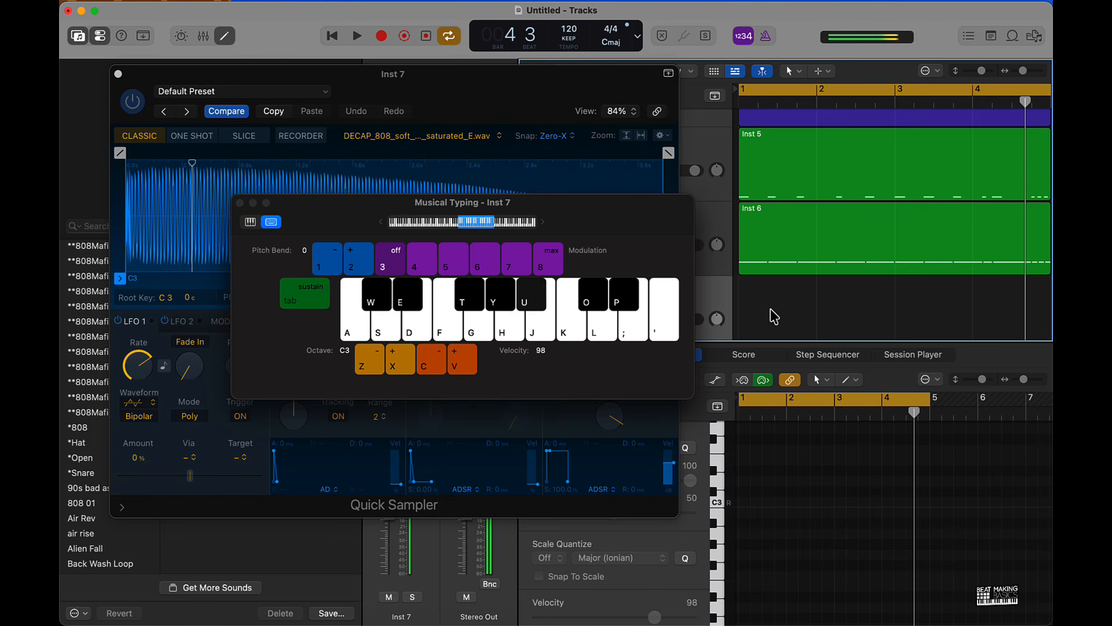
key("j")
key("k")
key("l")
key("x")
key("l")
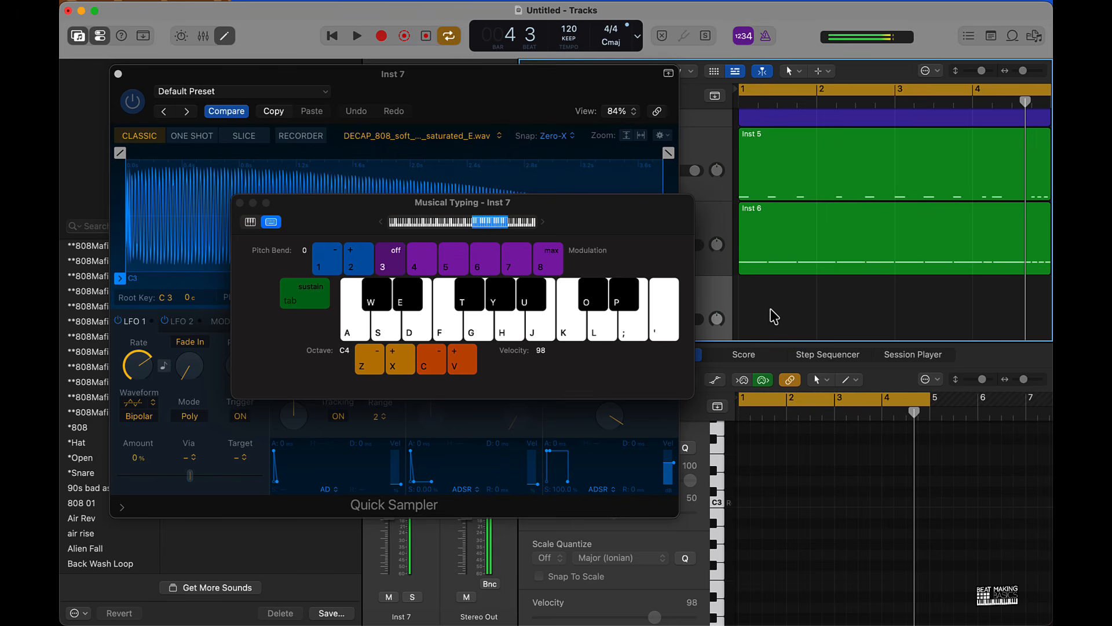
key("p")
left_click(117, 73)
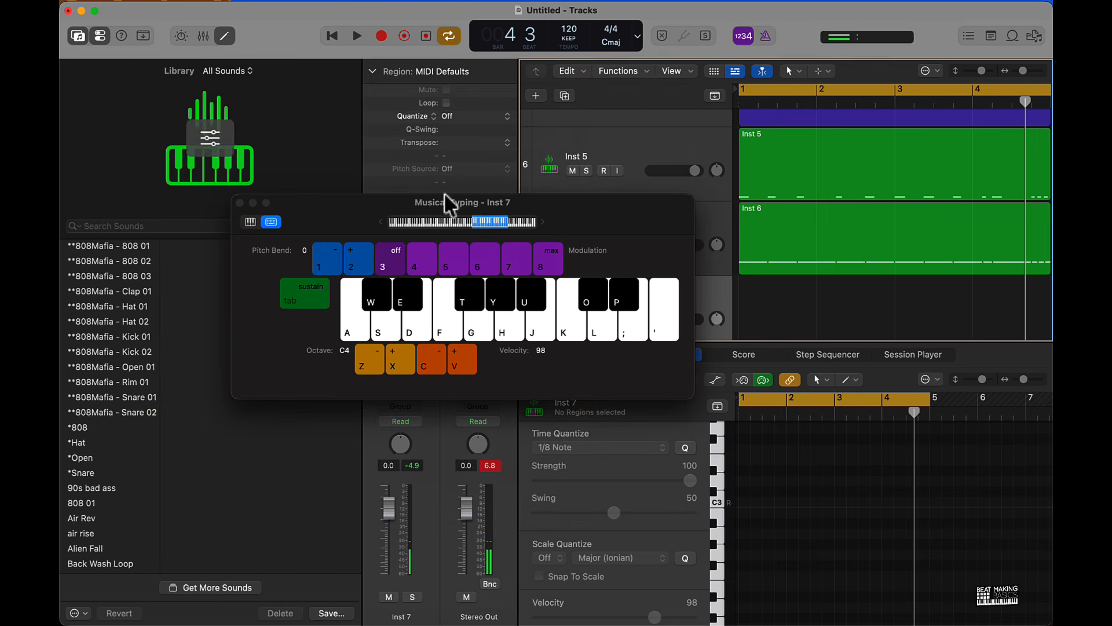
- Mute the Inst 6 track and audition the 808 over the looping beat at different octaves, ending at octave C2
left_click_drag(528, 203, 535, 320)
left_click(574, 246)
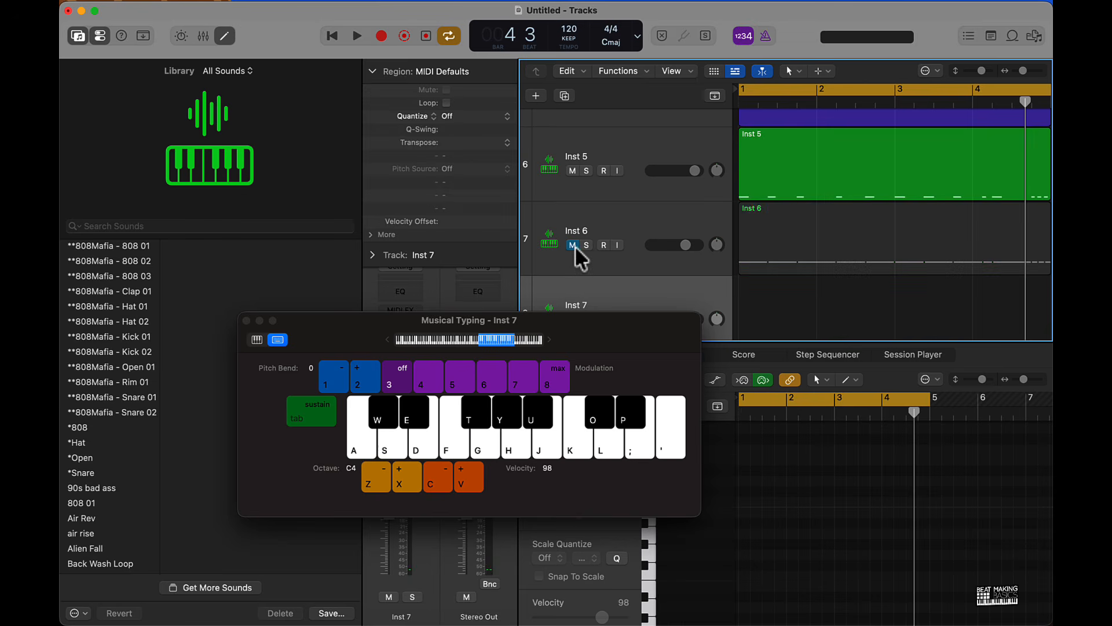
key("space")
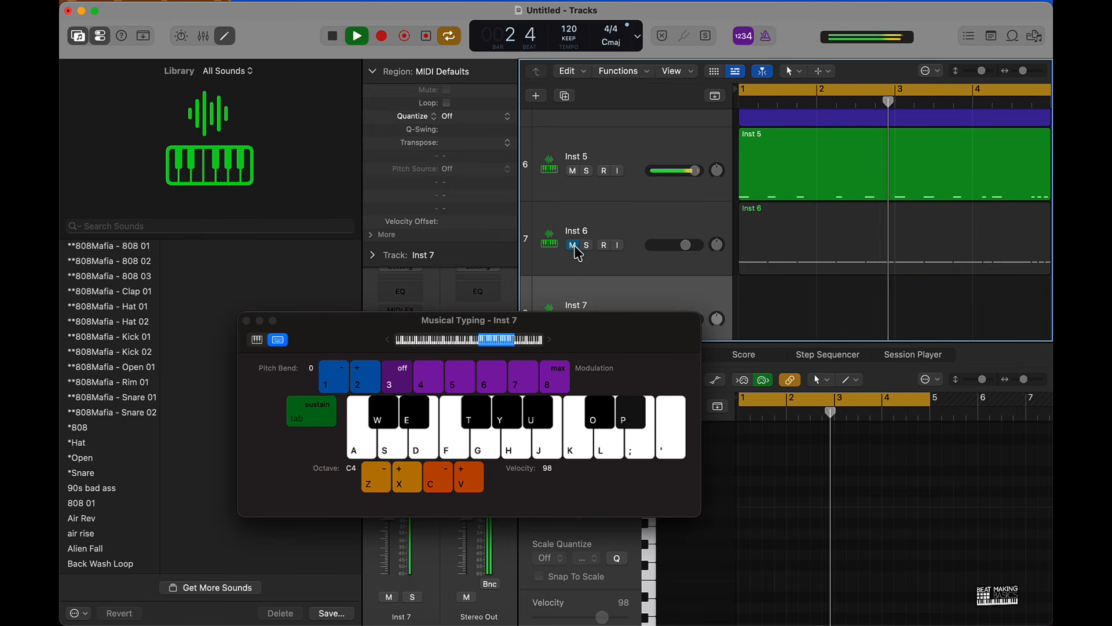
key("z")
key("z")
key("x")
key("x")
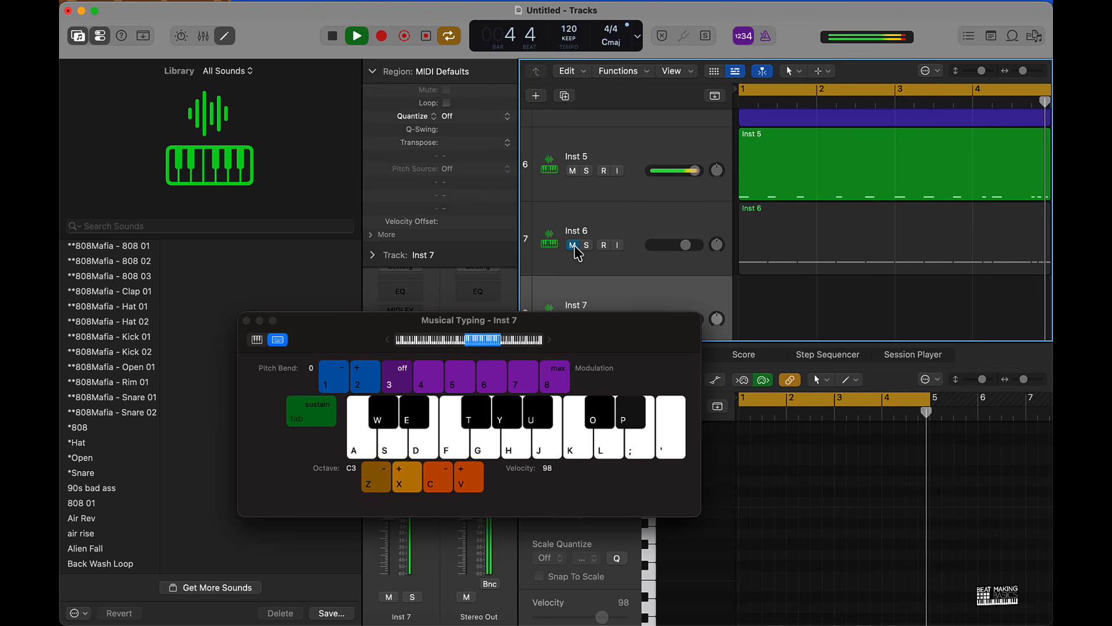
key("z")
key("z")
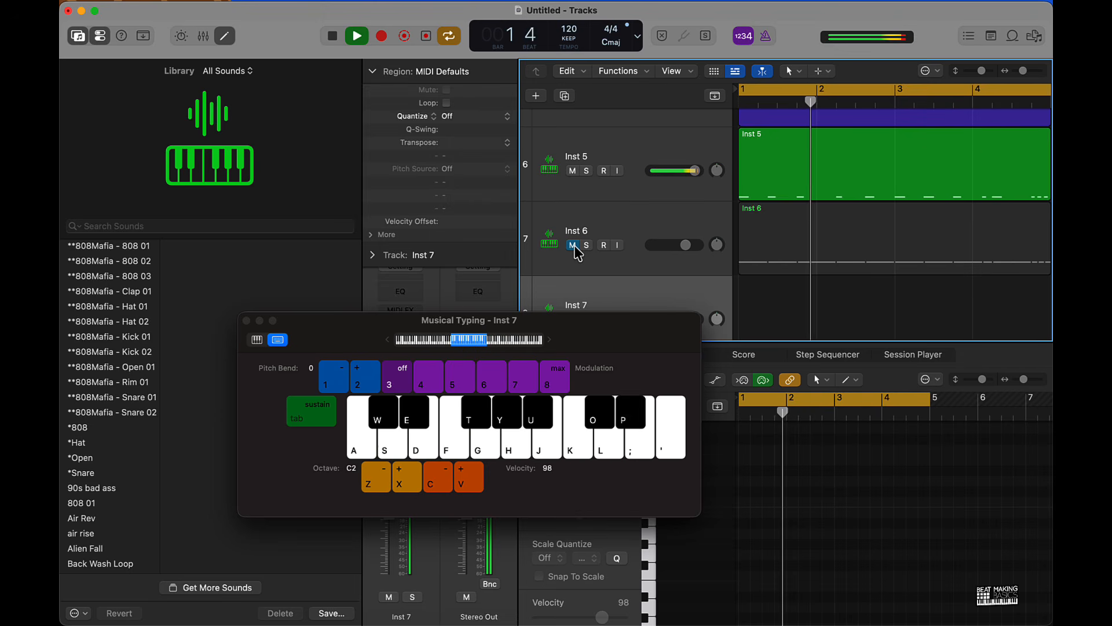
key("space")
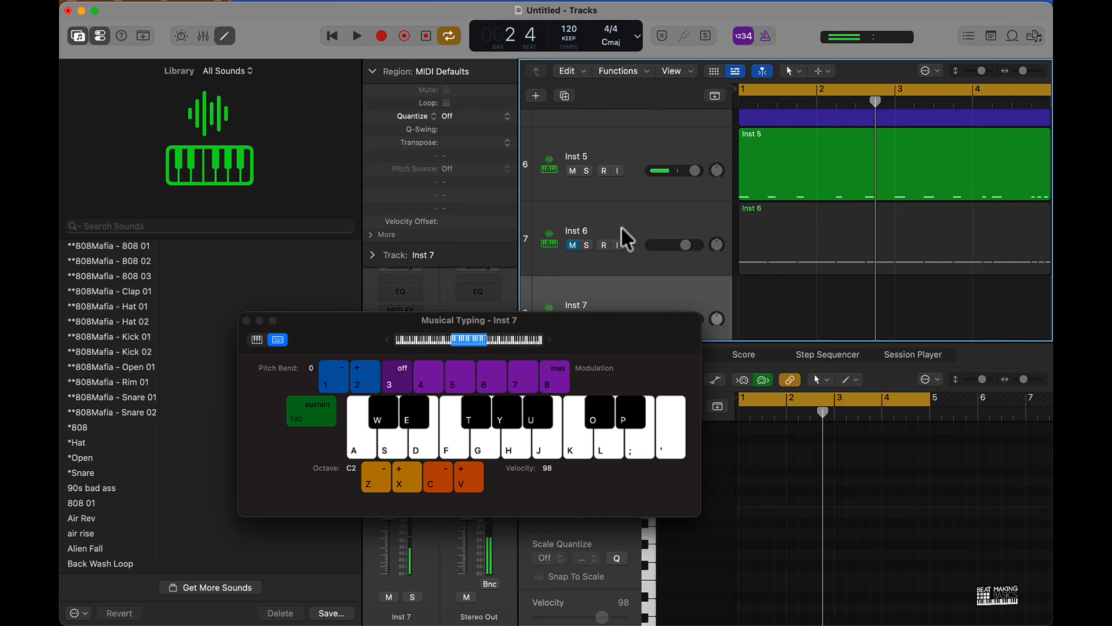
- Unmute and select the Inst 6 track, play back the loop with it, and close the Musical Typing keyboard
left_click(573, 247)
left_click(643, 239)
key("space")
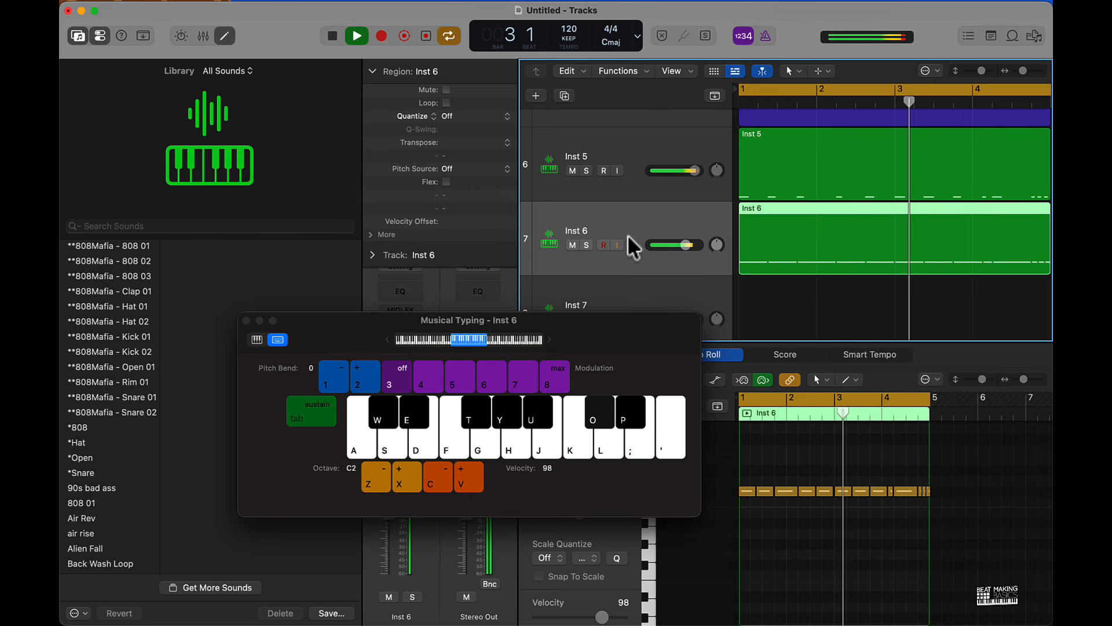
key("space")
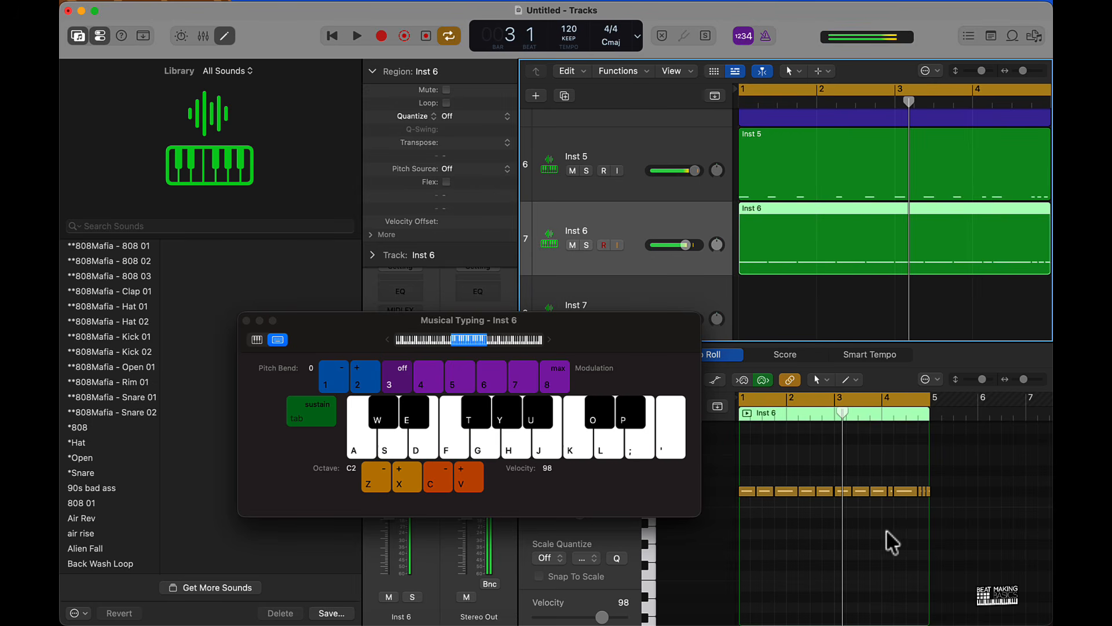
left_click(246, 320)
- Save the Inst 7 track's Quick Sampler settings as a preset named runn 808 and close the plug-in
left_click(649, 298)
left_click(606, 209)
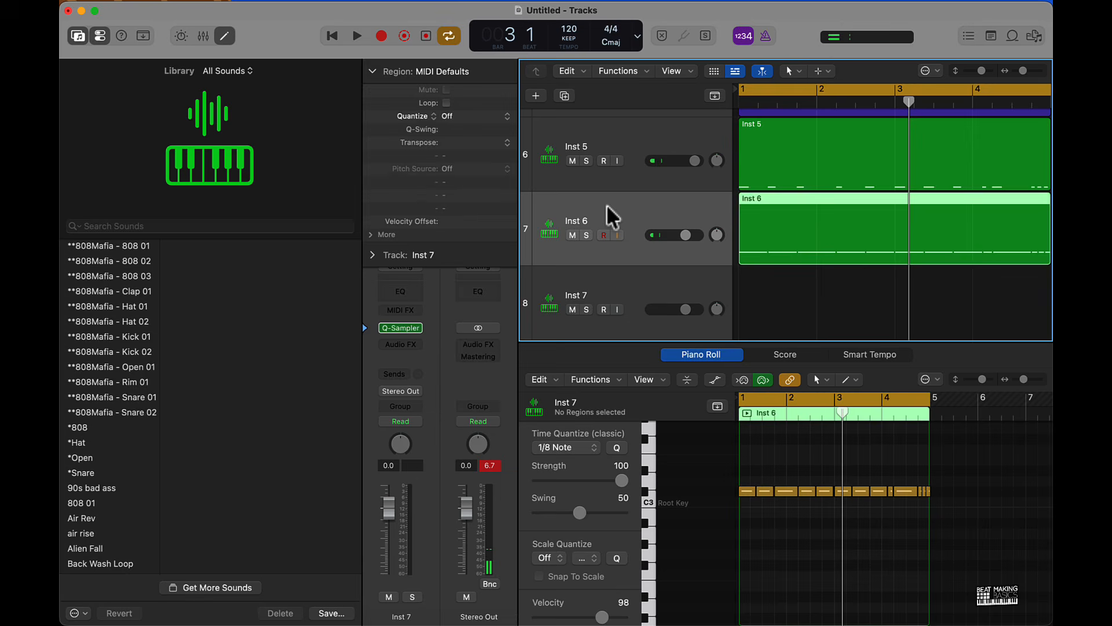
left_click(623, 296)
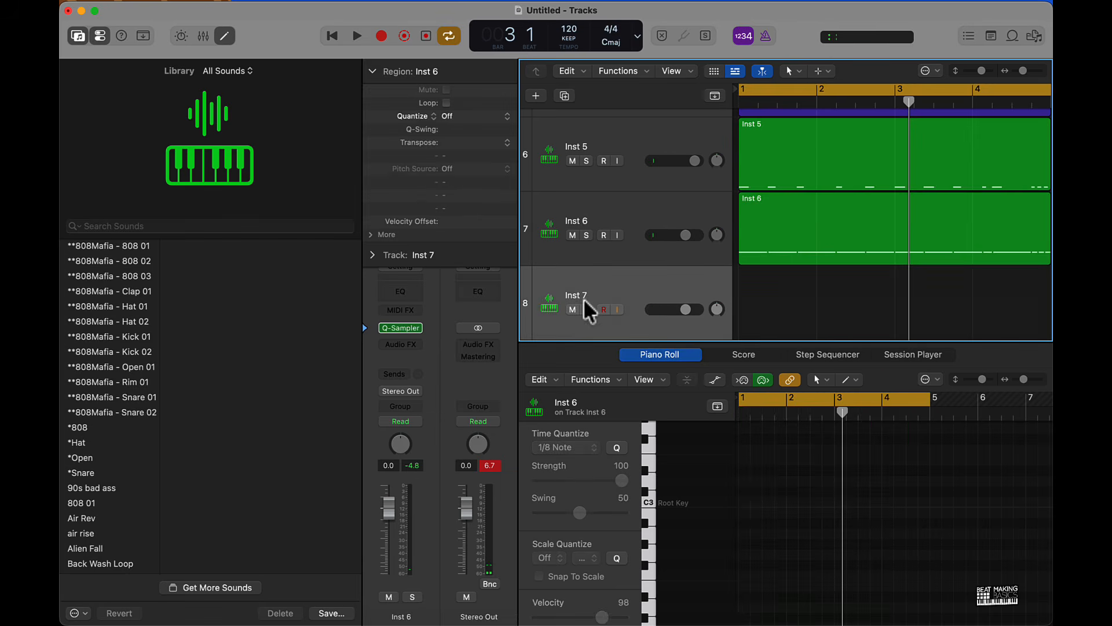
left_click(404, 334)
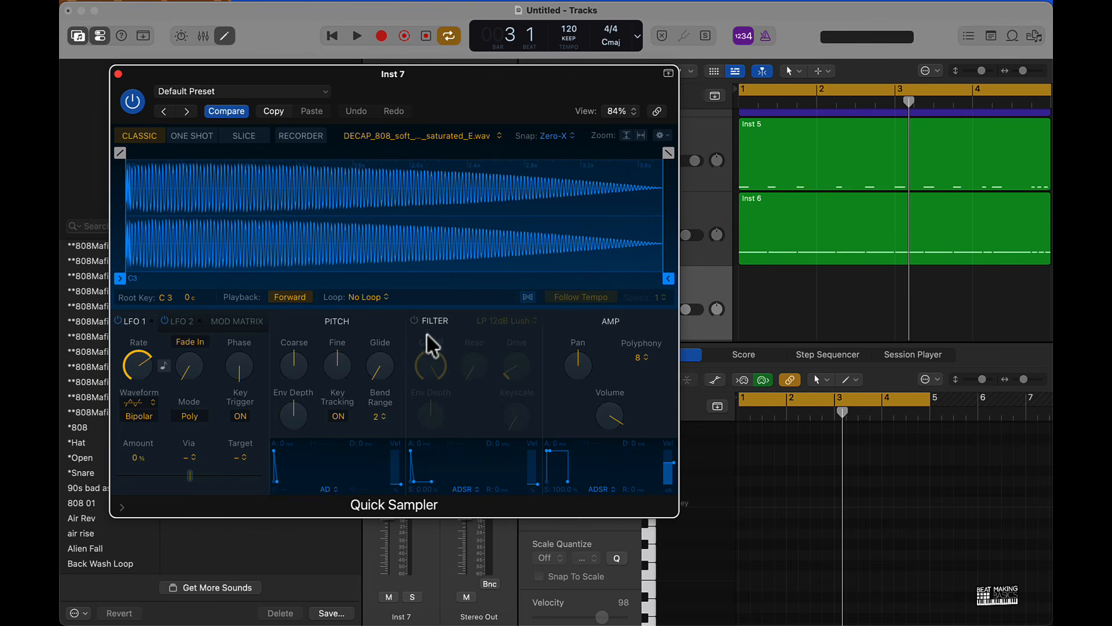
left_click(197, 92)
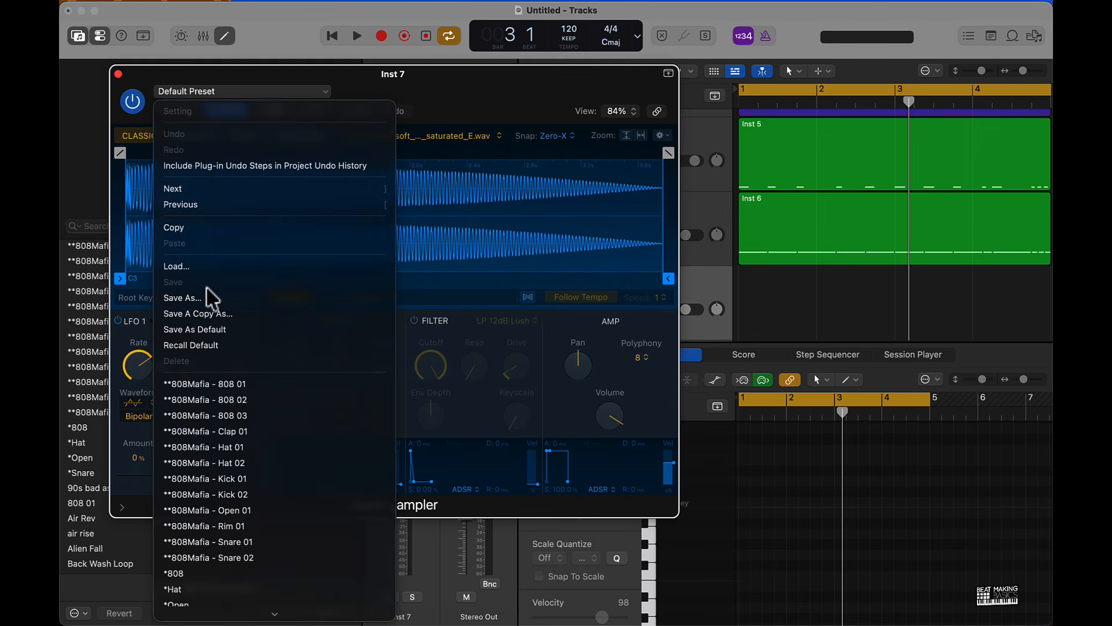
left_click(211, 302)
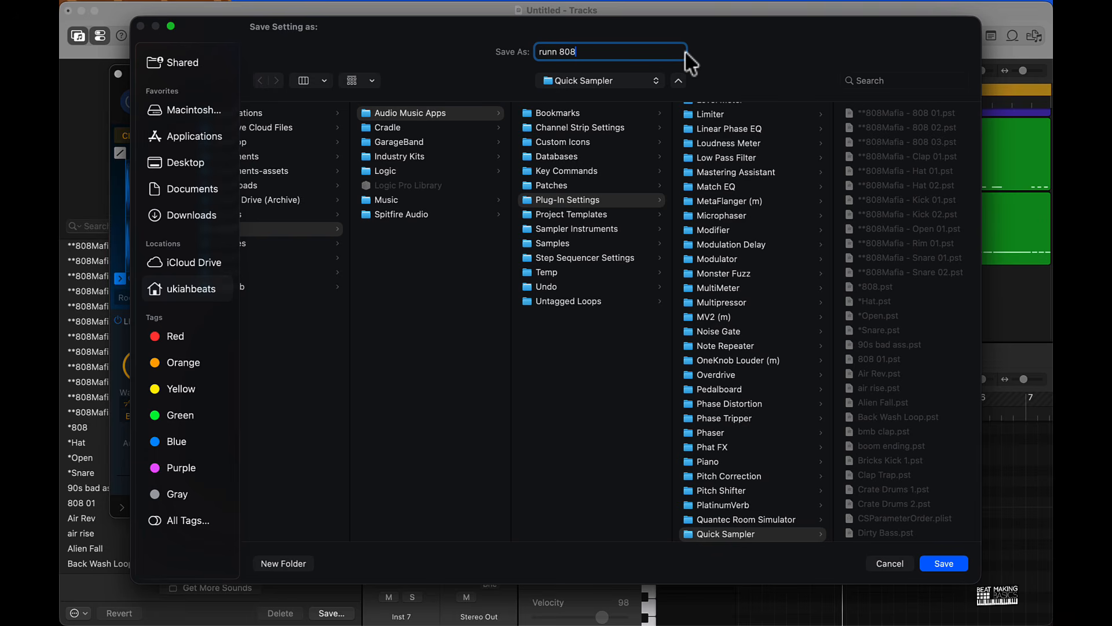
key("Return")
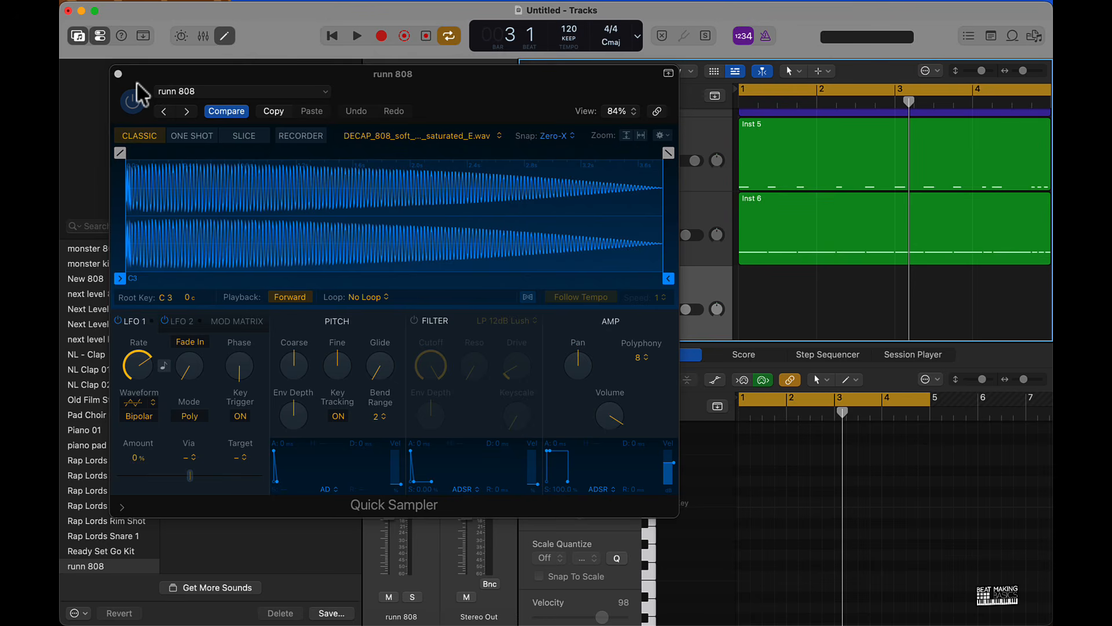
left_click(119, 74)
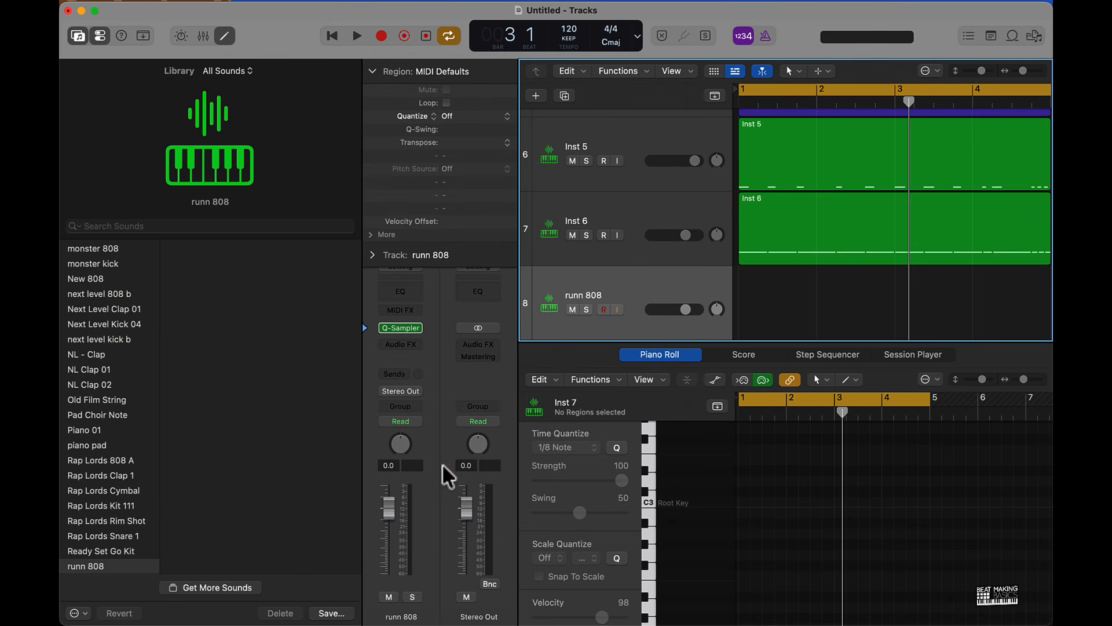
- Search the sound Library for "run" to locate the saved 808 preset, and clear the search
scroll(101, 325, "up", 15)
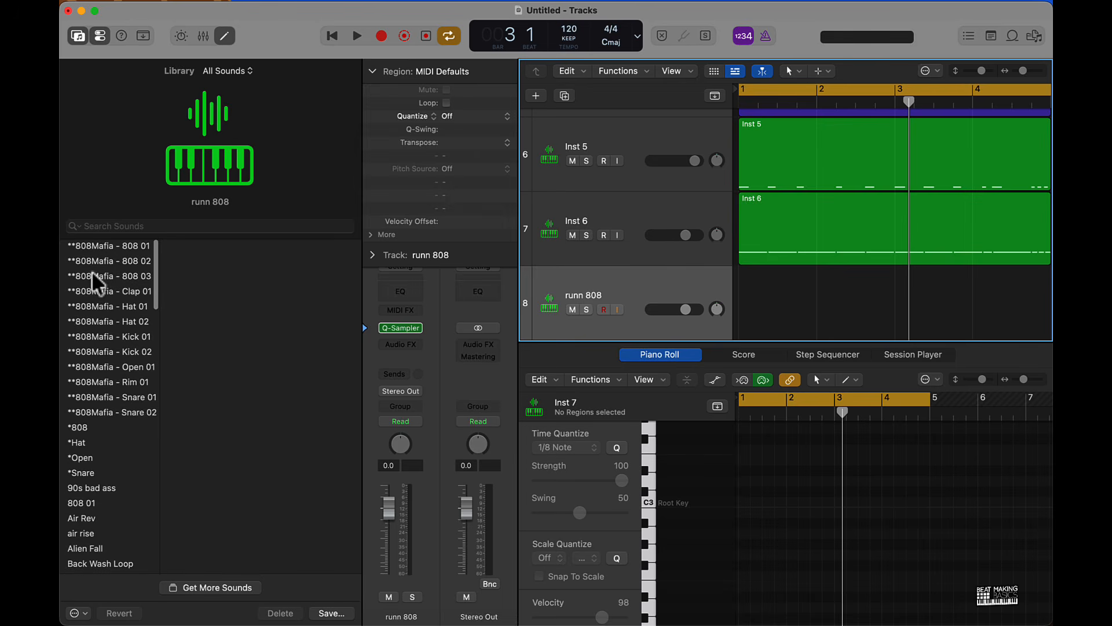
left_click(122, 226)
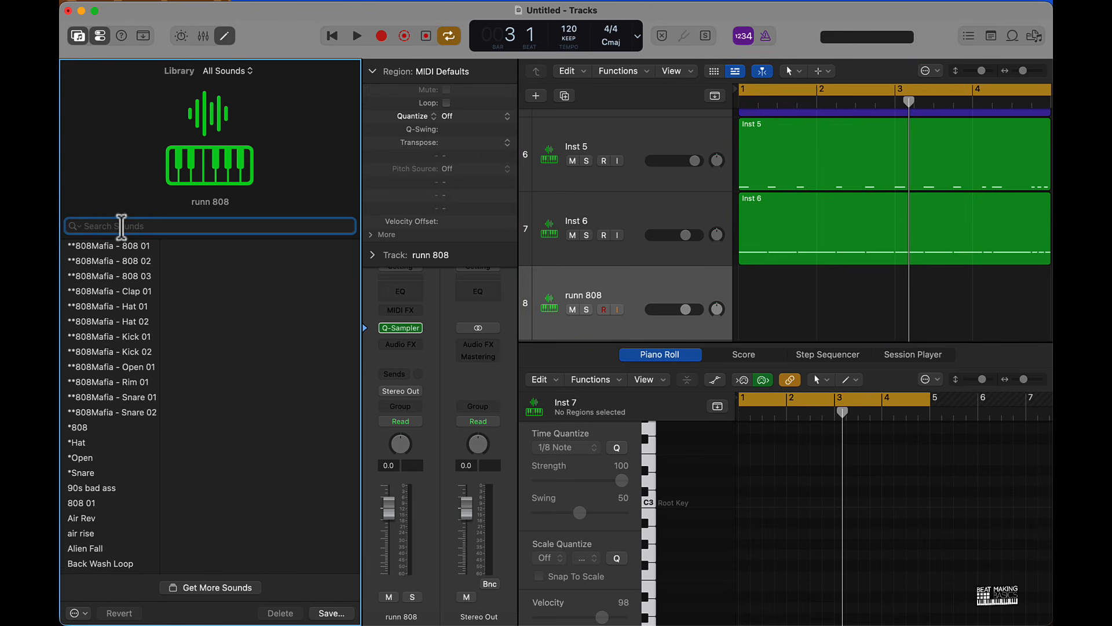
type("run")
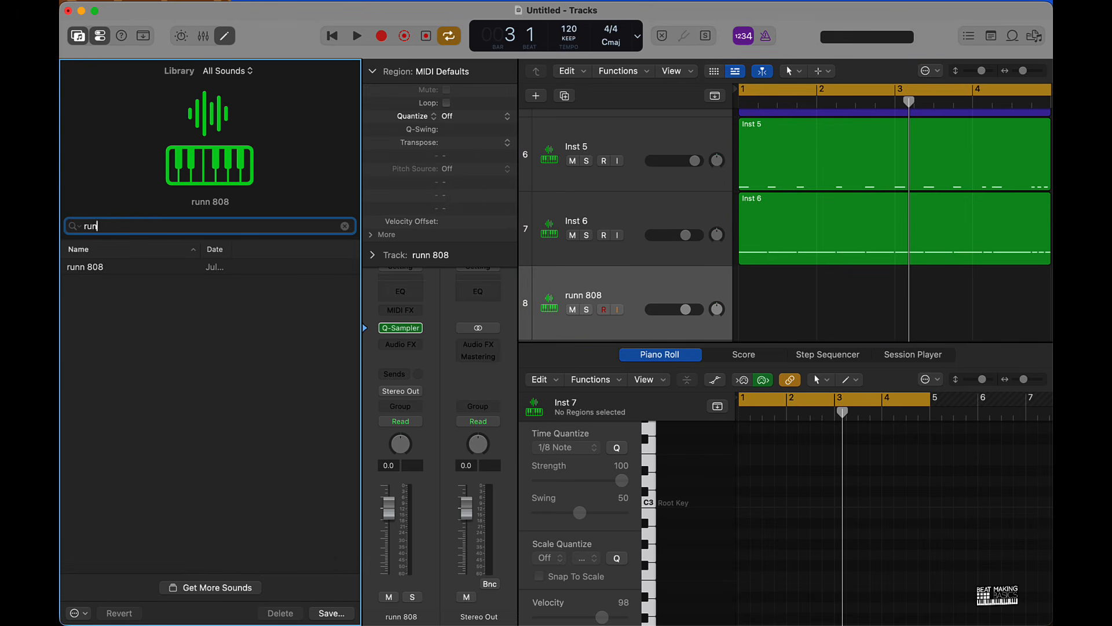
left_click(846, 331)
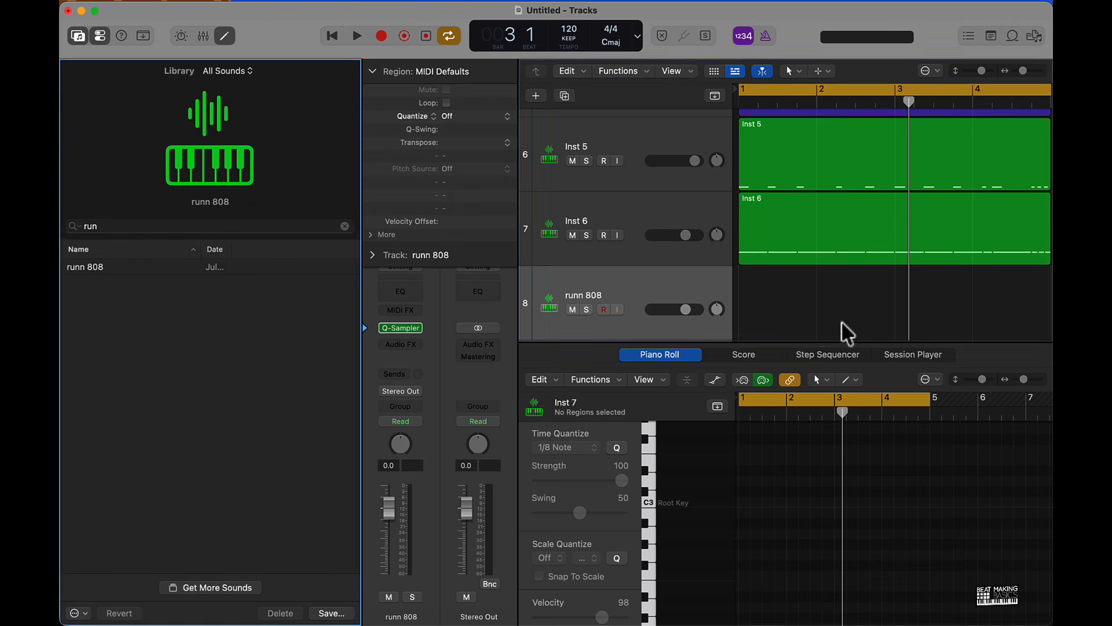
left_click(345, 226)
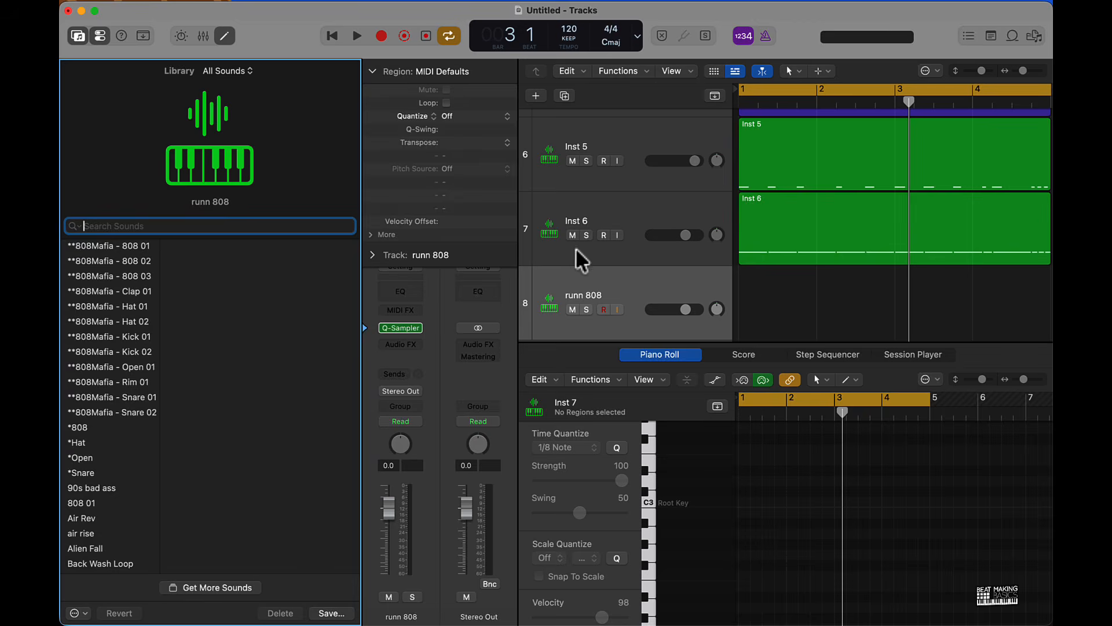
- Browse the saved Quick Sampler settings for loading from the runn 808 track's plug-in, cancel without loading any, and close the plug-in
left_click(558, 255)
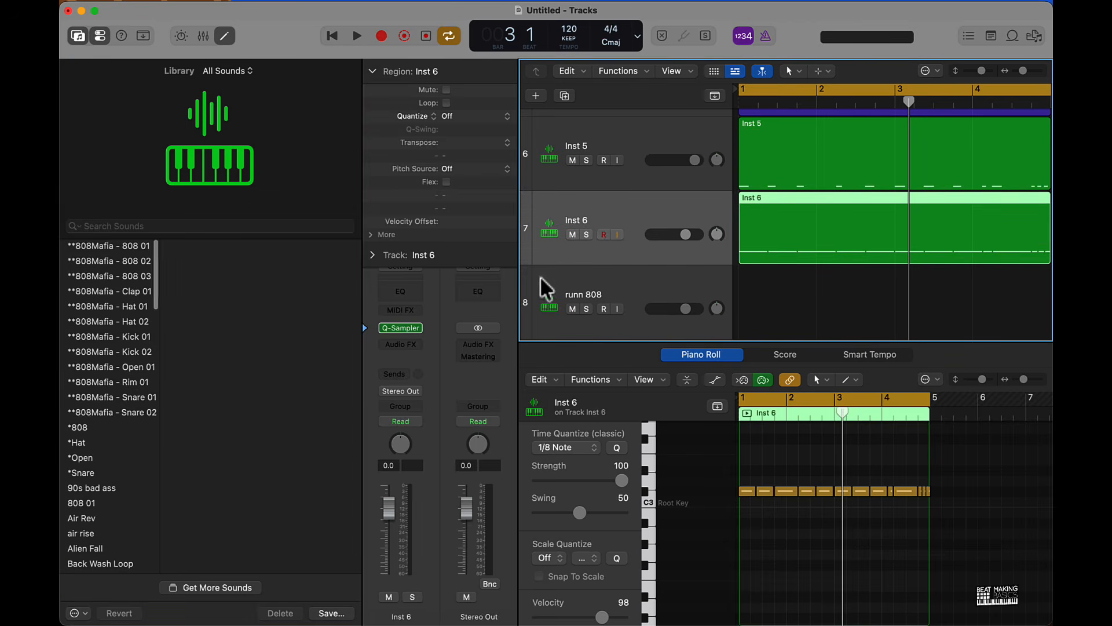
left_click(556, 290)
left_click(404, 330)
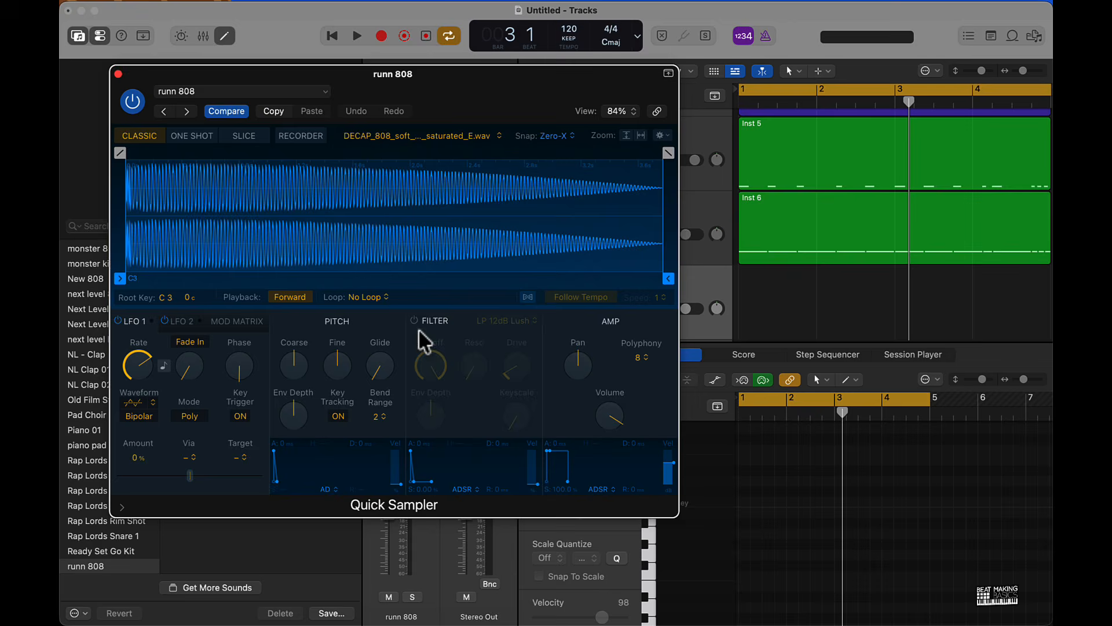
left_click(230, 93)
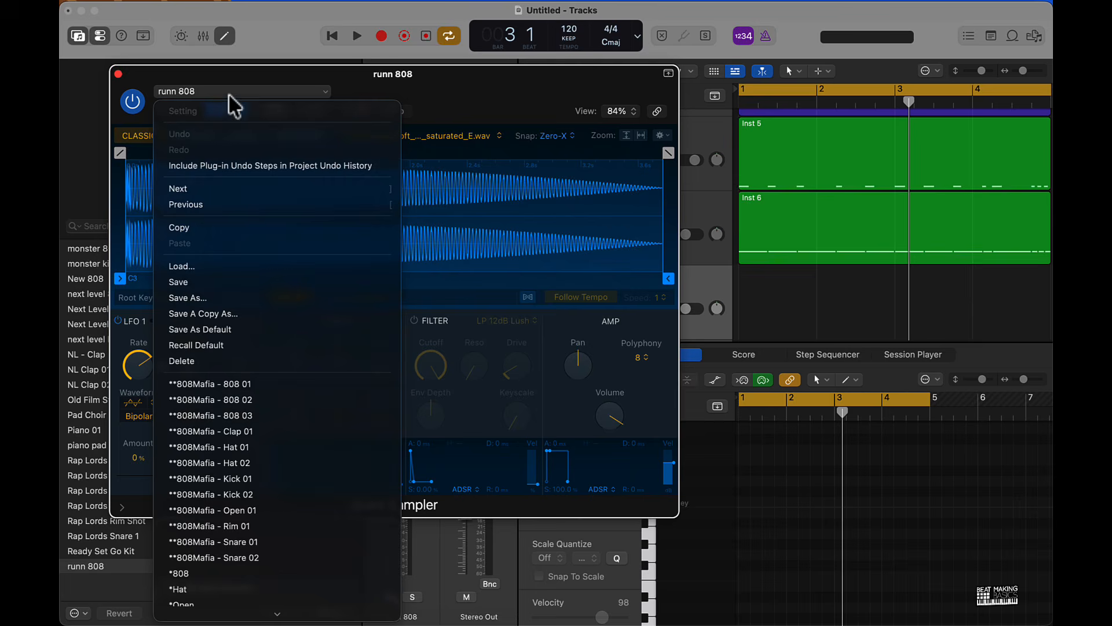
left_click(195, 267)
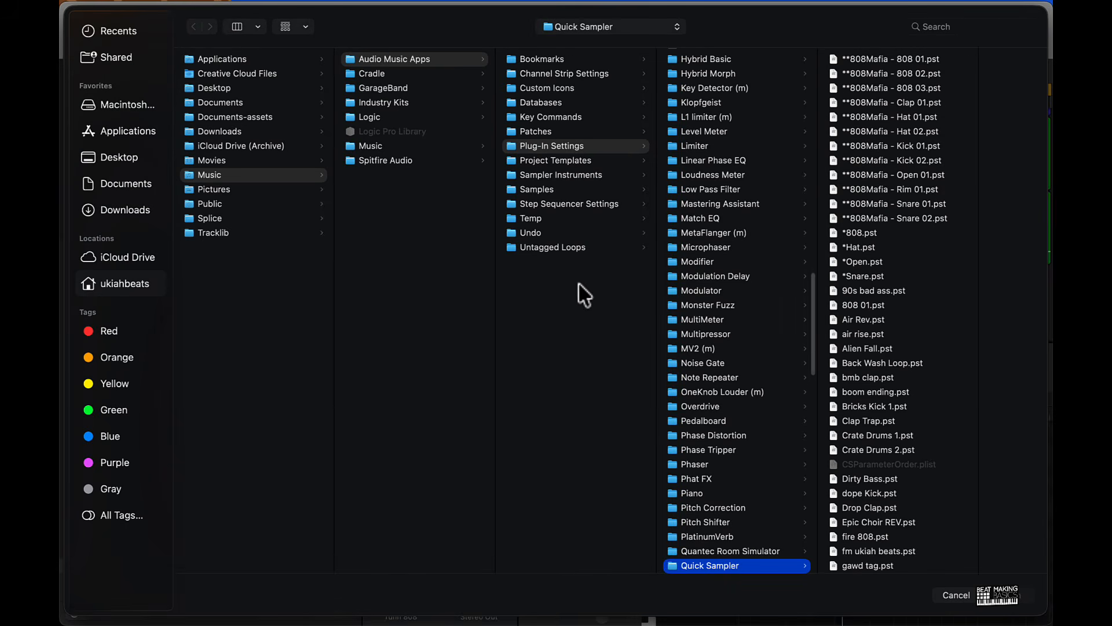
left_click(944, 600)
left_click(123, 76)
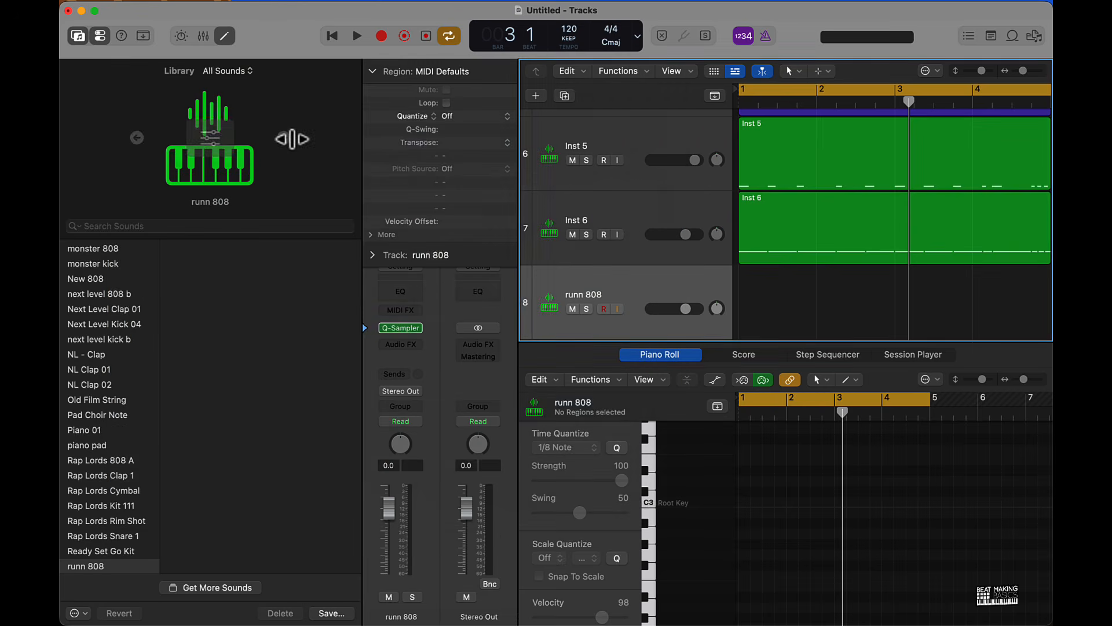